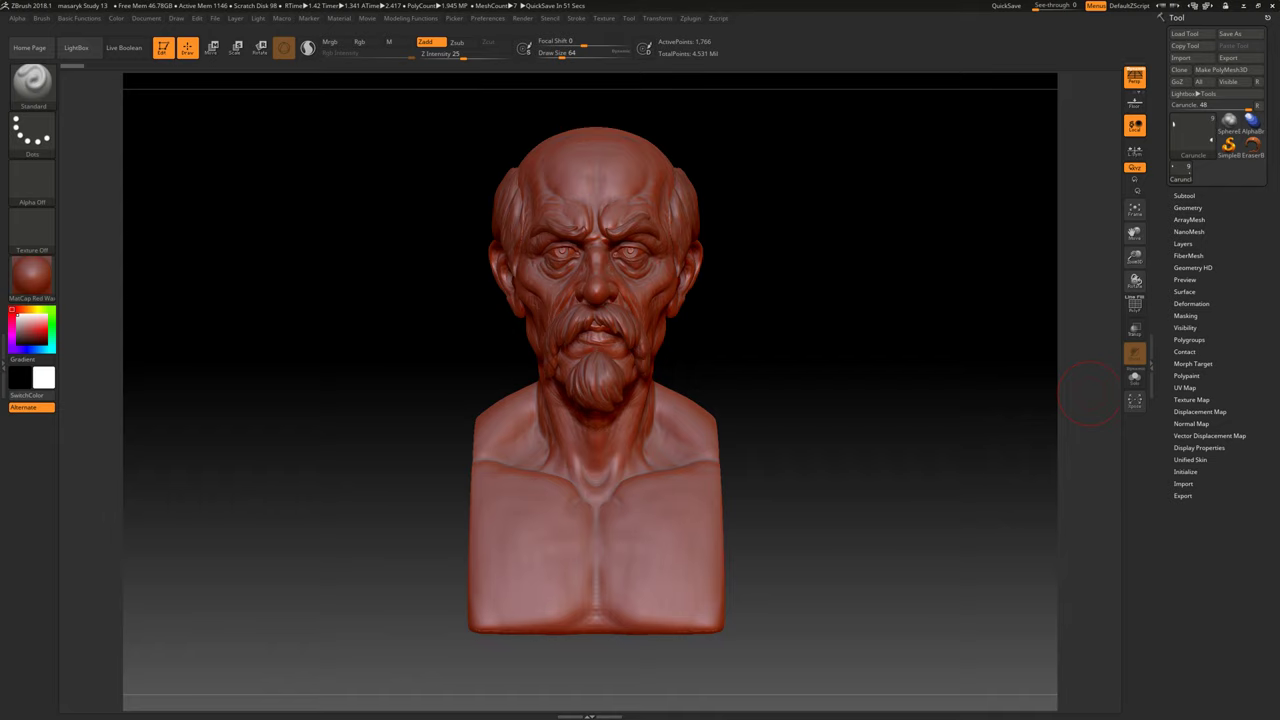
Try the BasicMaterial and MatCap Gray materials on the bust.
click(30, 278)
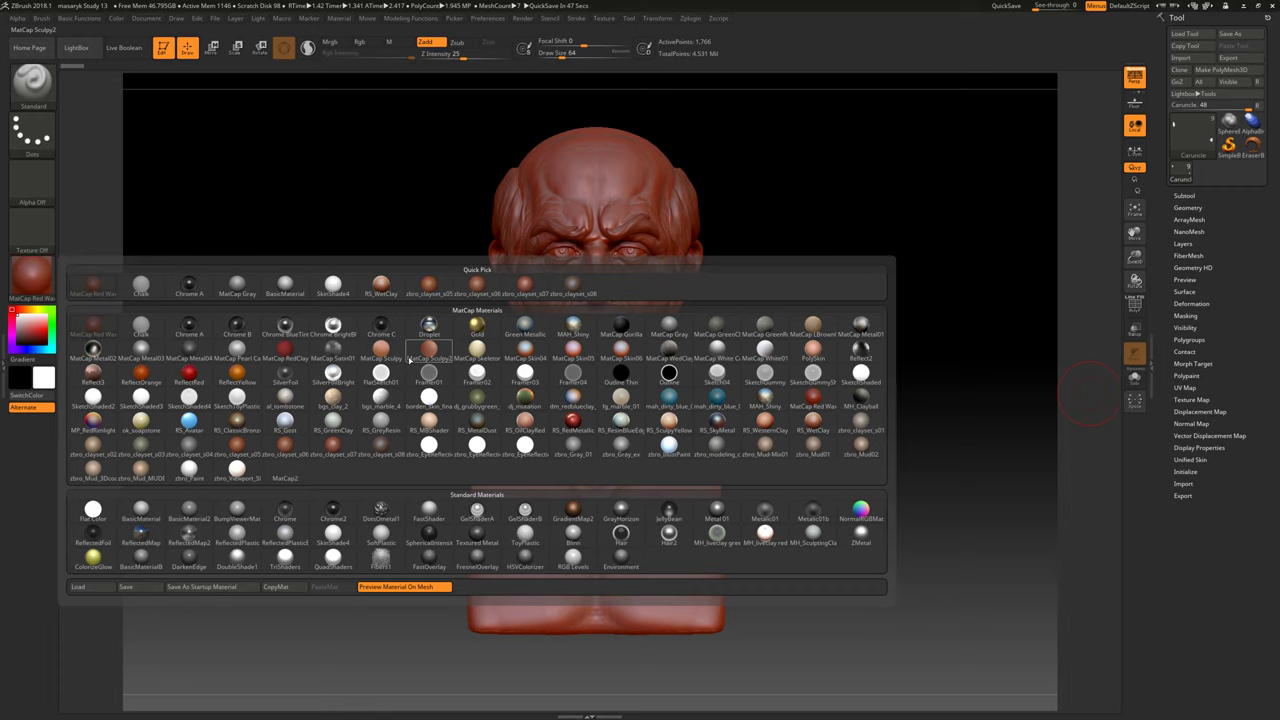
click(285, 287)
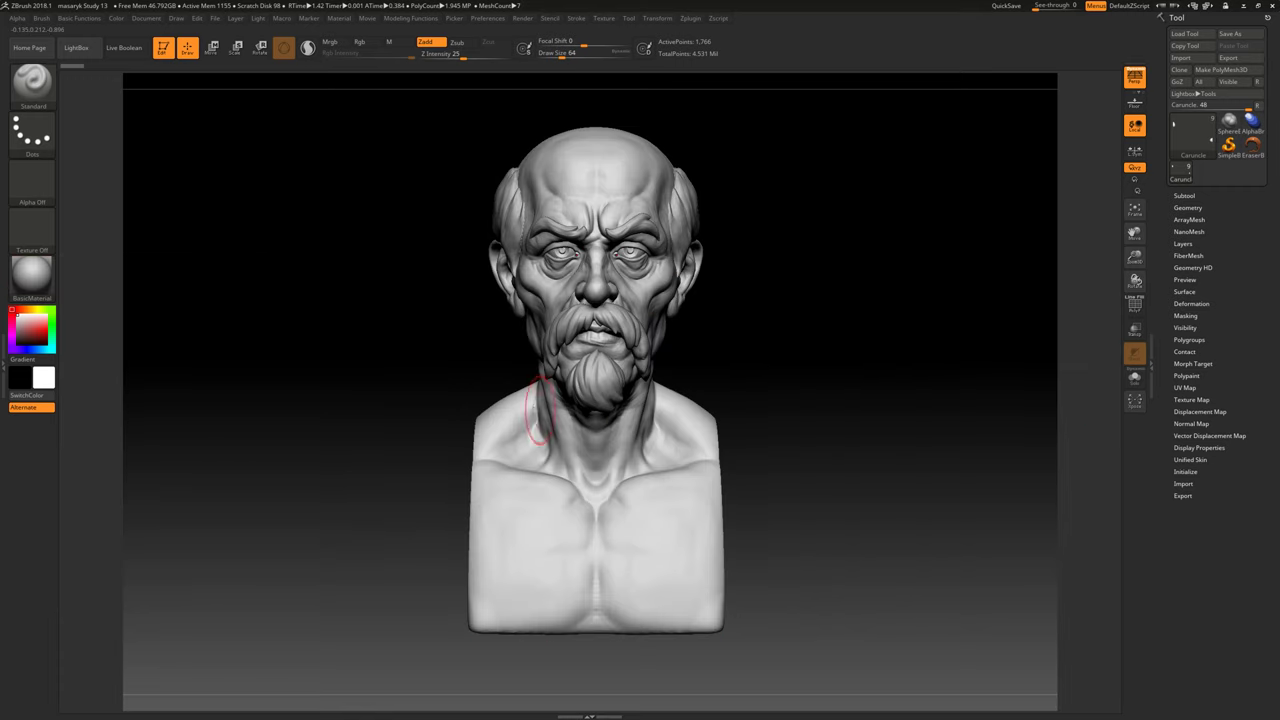
click(30, 278)
click(240, 287)
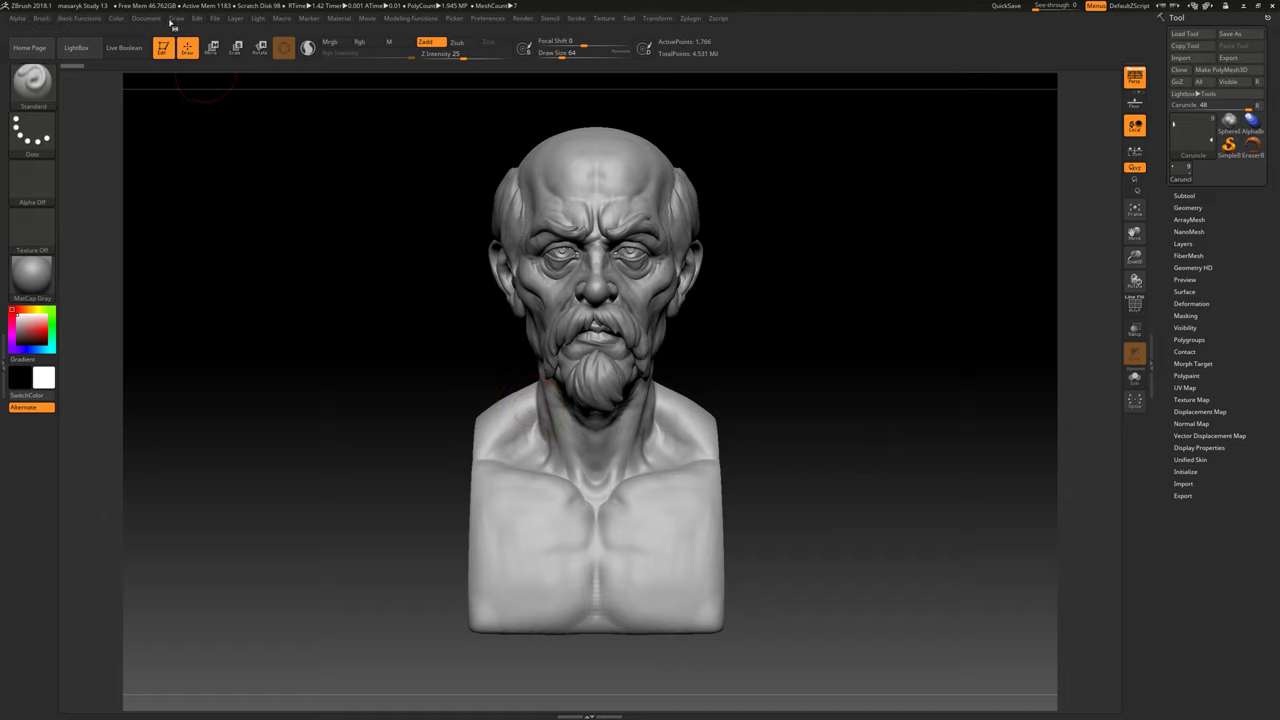
click(152, 20)
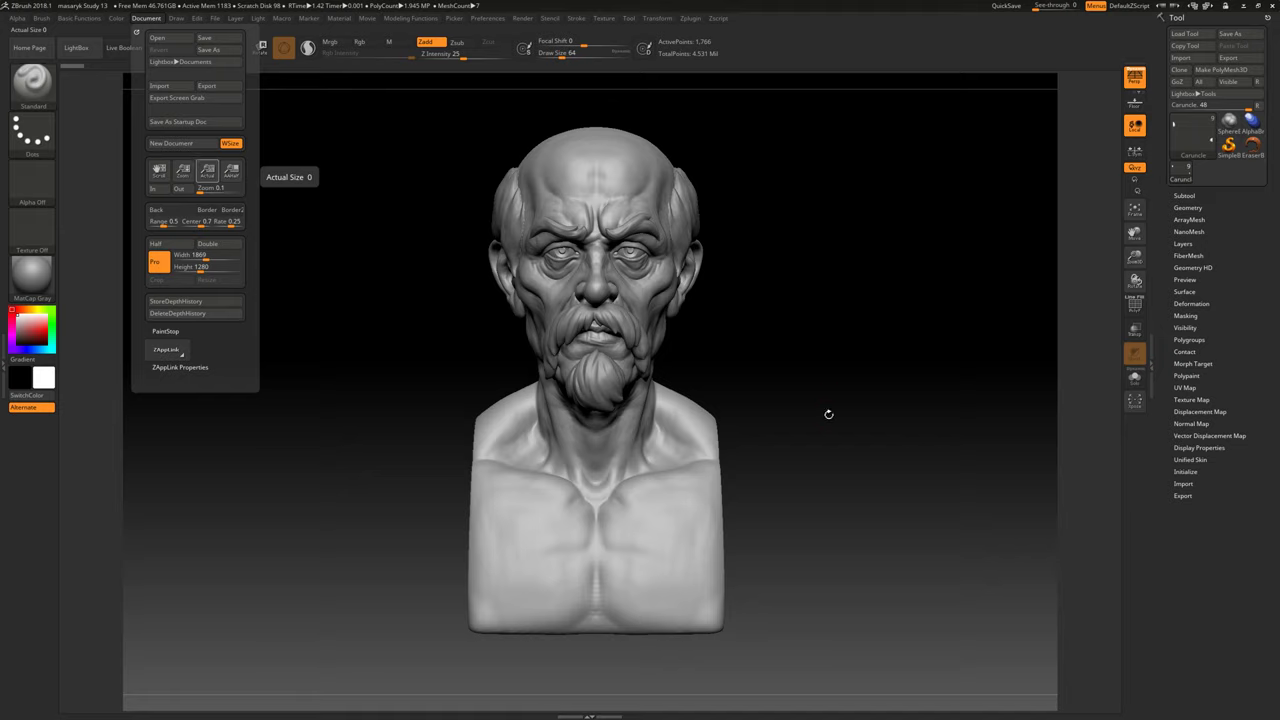
drag(814, 443, 868, 546)
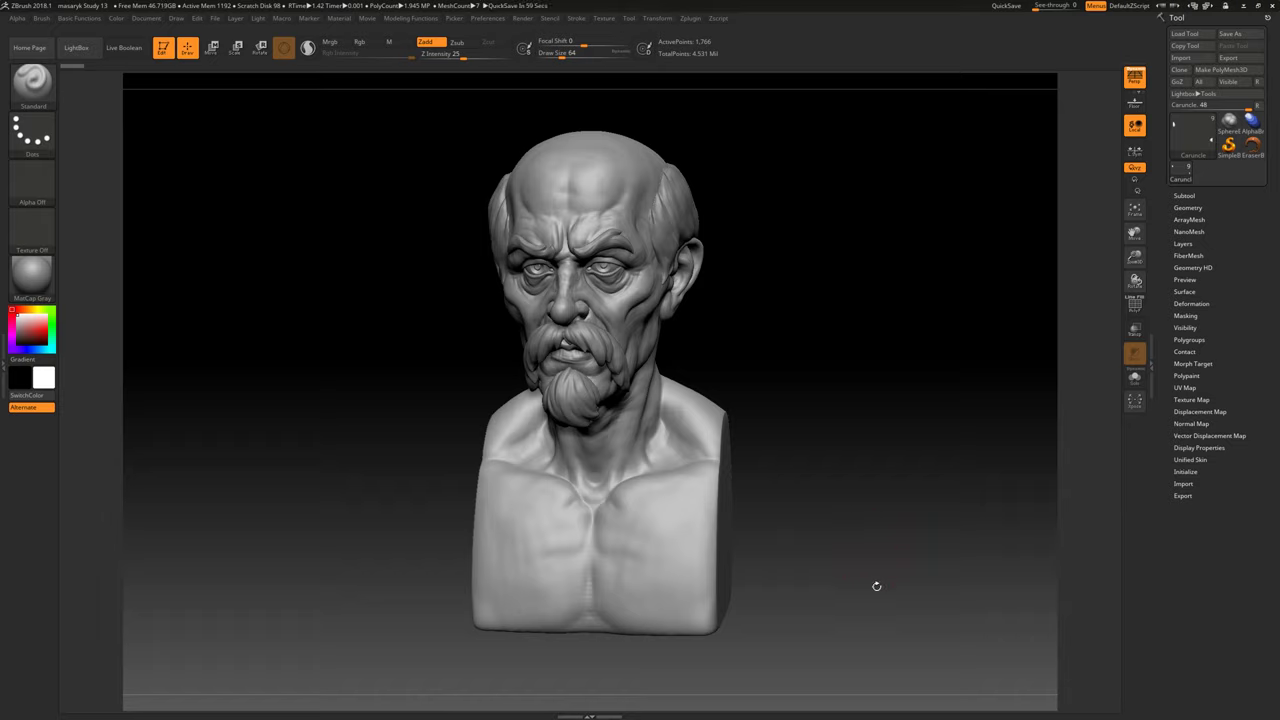
drag(924, 383, 900, 437)
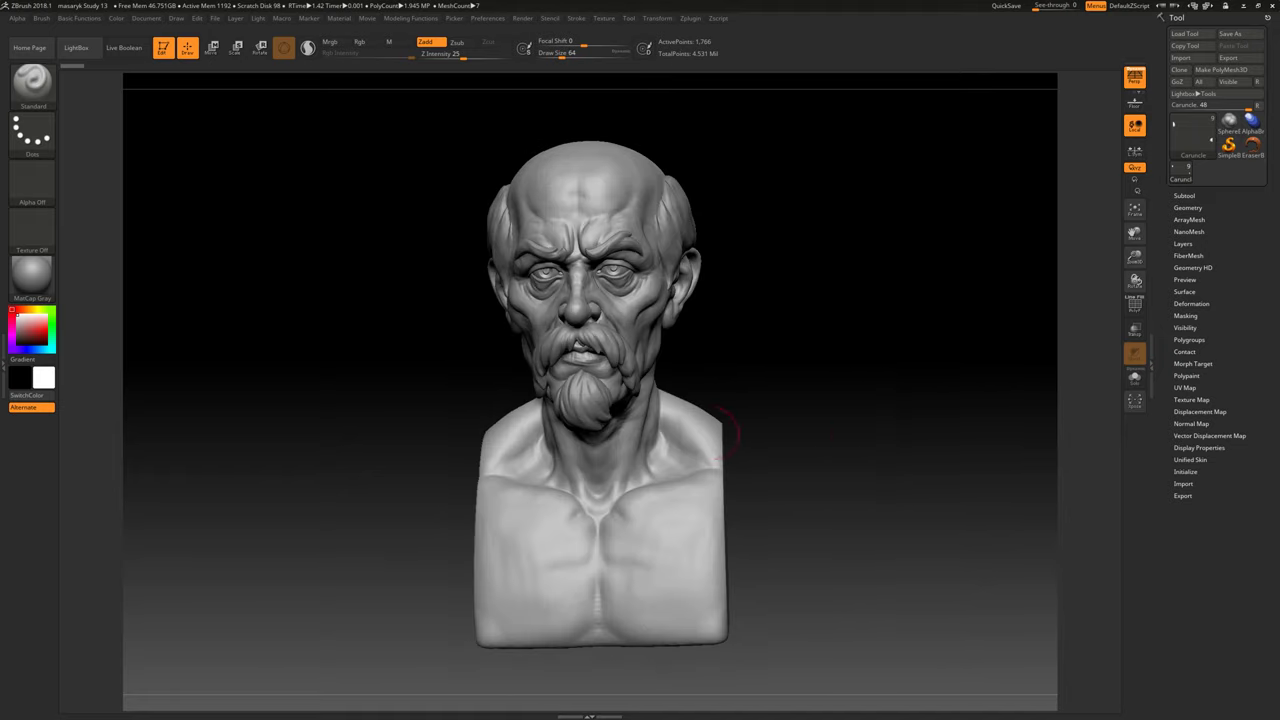
Apply the zbro_clayset_s07 MatCap material to the bust.
click(33, 280)
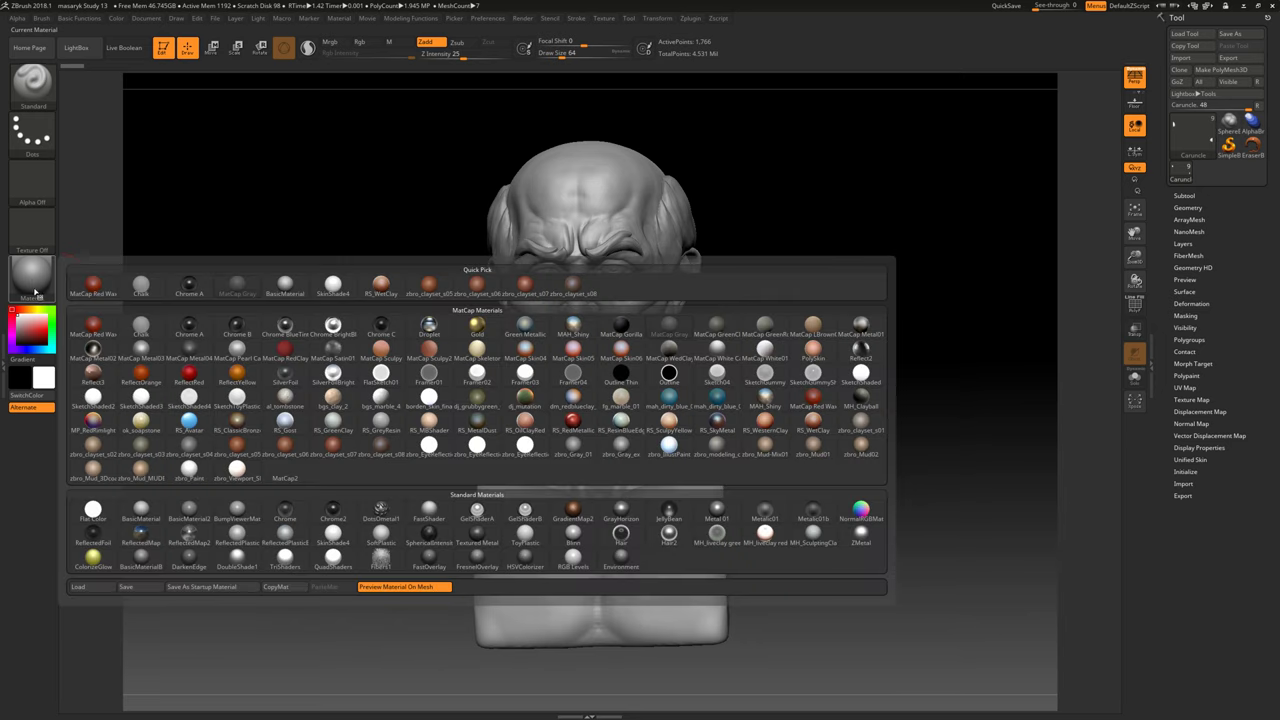
click(345, 452)
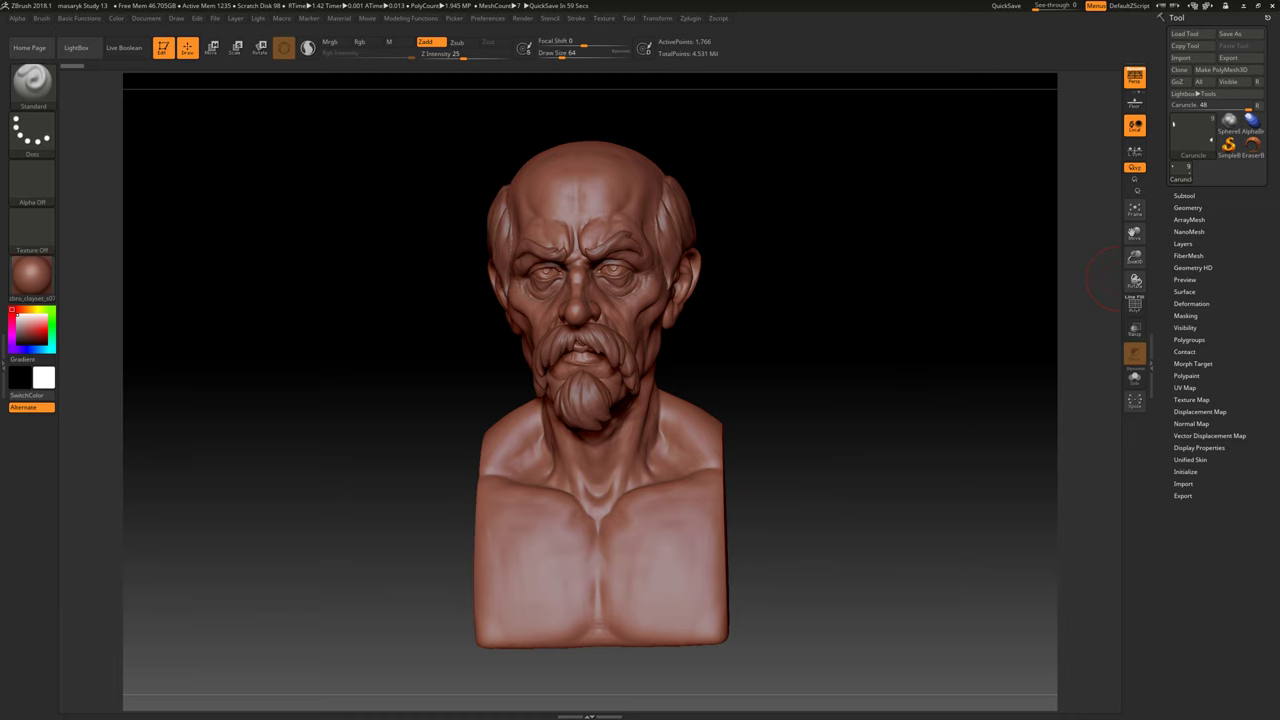
Switch to Google Drive in the browser and look through the Materials folder inside _ZBrush Resources and Other Scripts.
drag(1279, 124, 1009, 128)
click(793, 194)
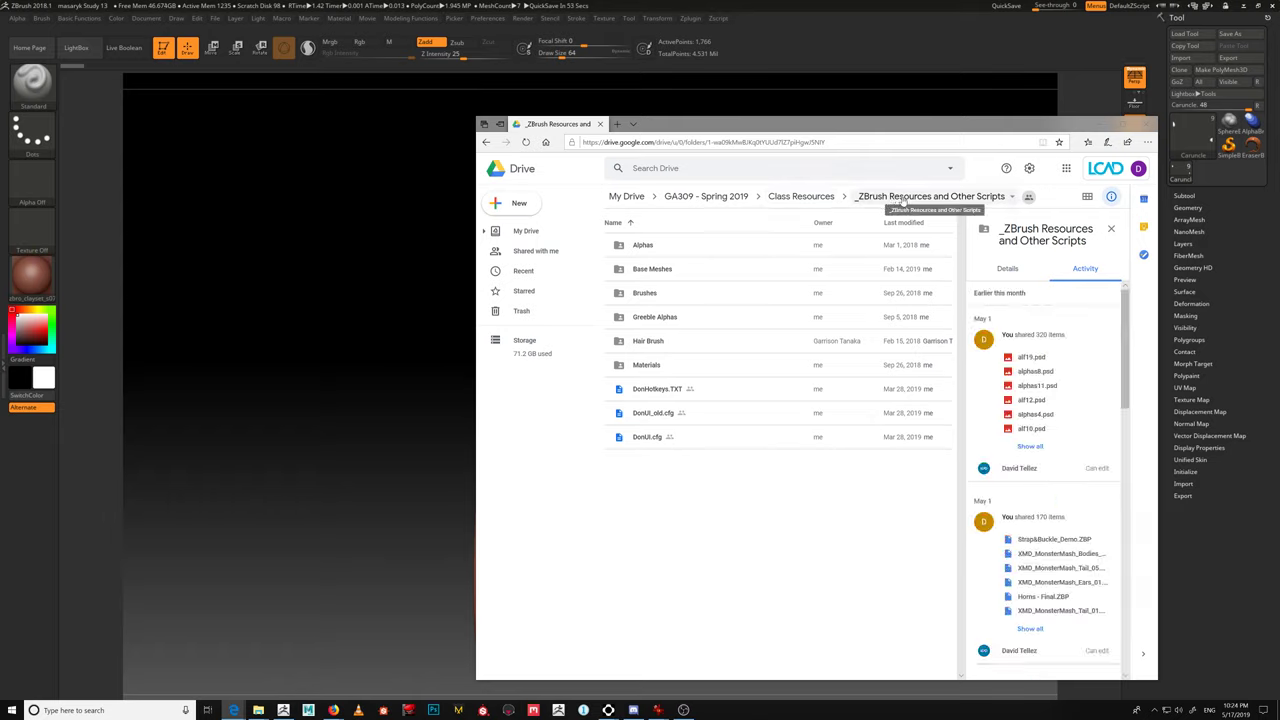
click(903, 197)
click(648, 366)
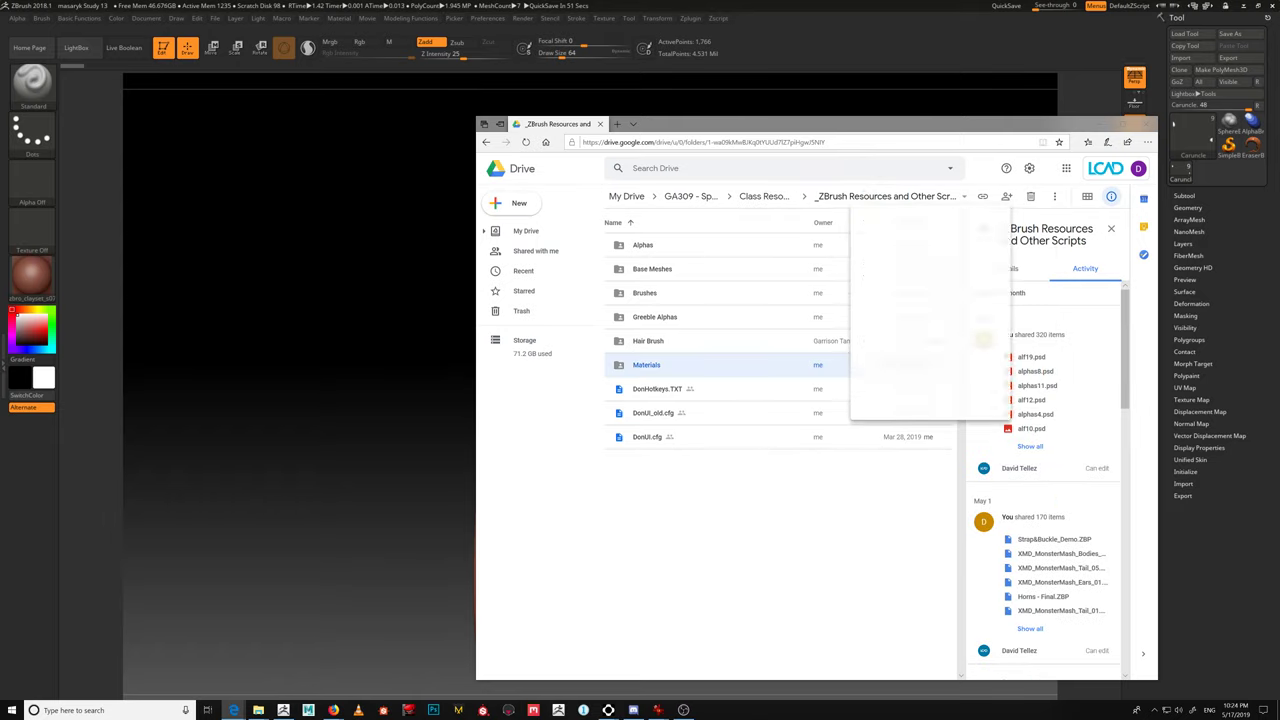
double_click(648, 366)
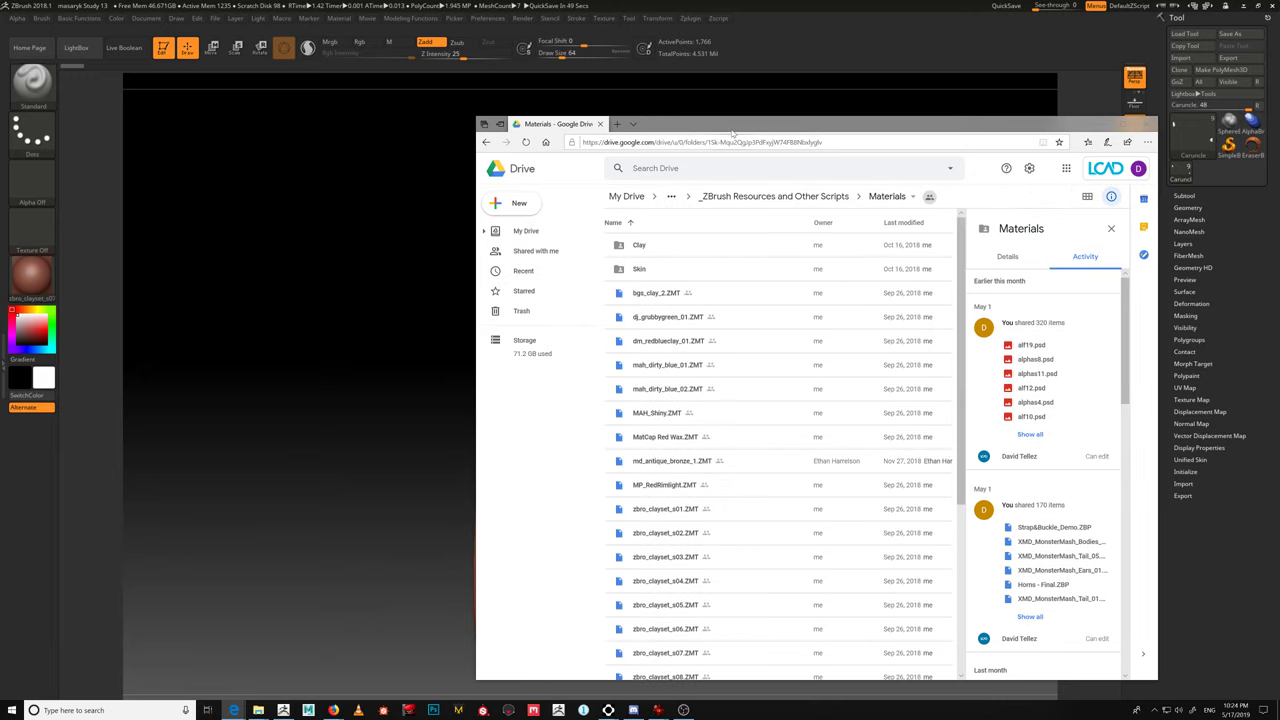
drag(732, 131, 1279, 110)
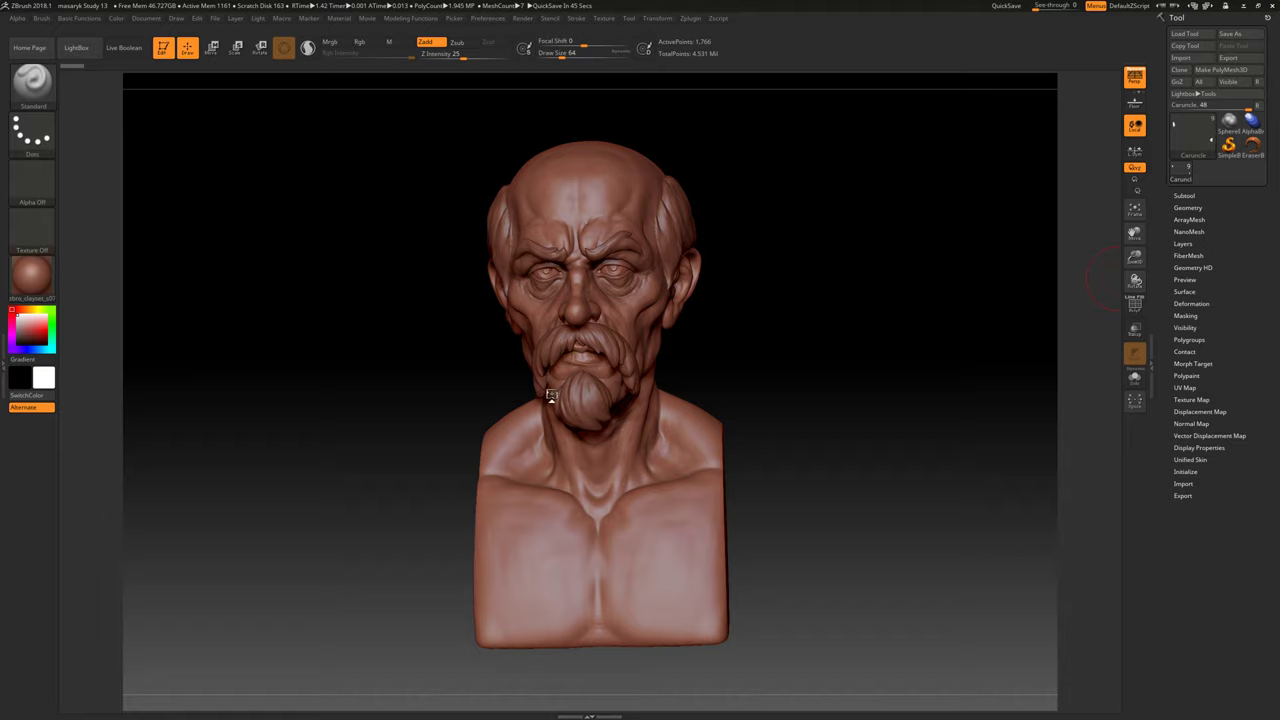
Expand the empty side tray and dock the Render palette in it.
mouse_move(885, 366)
mouse_down()
mouse_move(914, 374)
mouse_move(928, 404)
mouse_move(911, 414)
mouse_move(943, 400)
mouse_move(900, 371)
mouse_move(845, 411)
mouse_up()
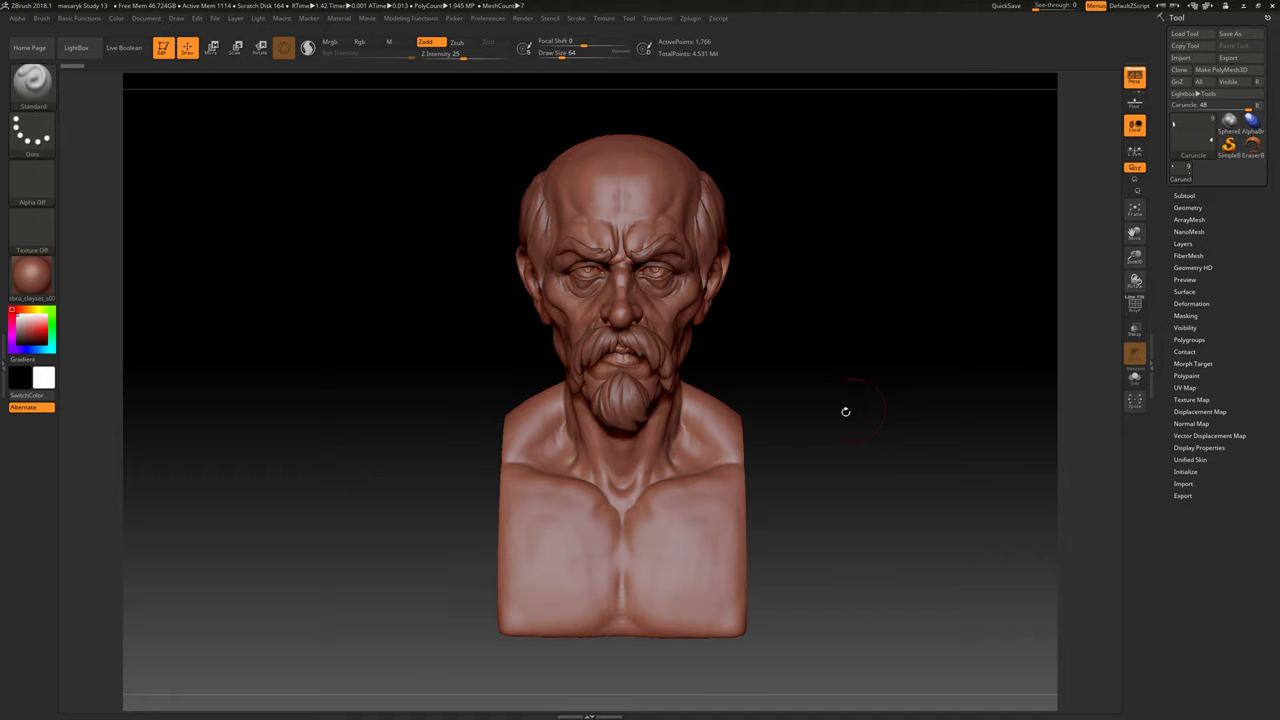
click(9, 364)
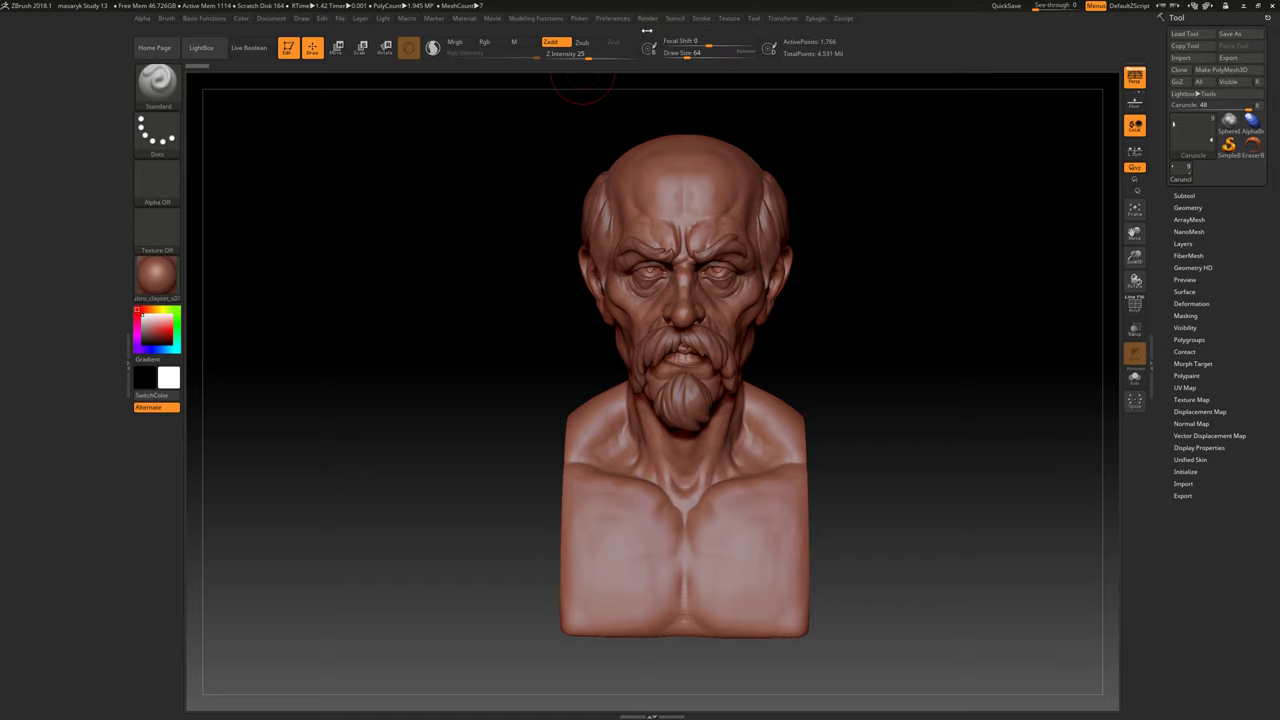
click(647, 19)
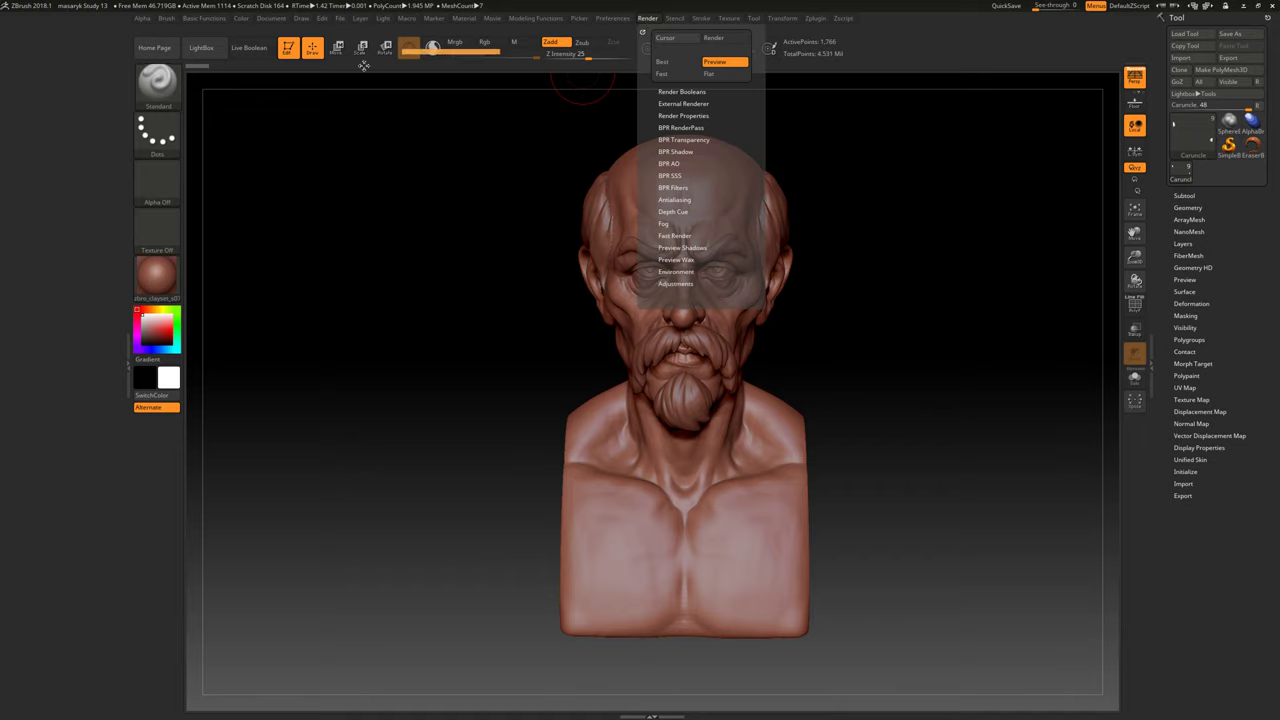
click(643, 31)
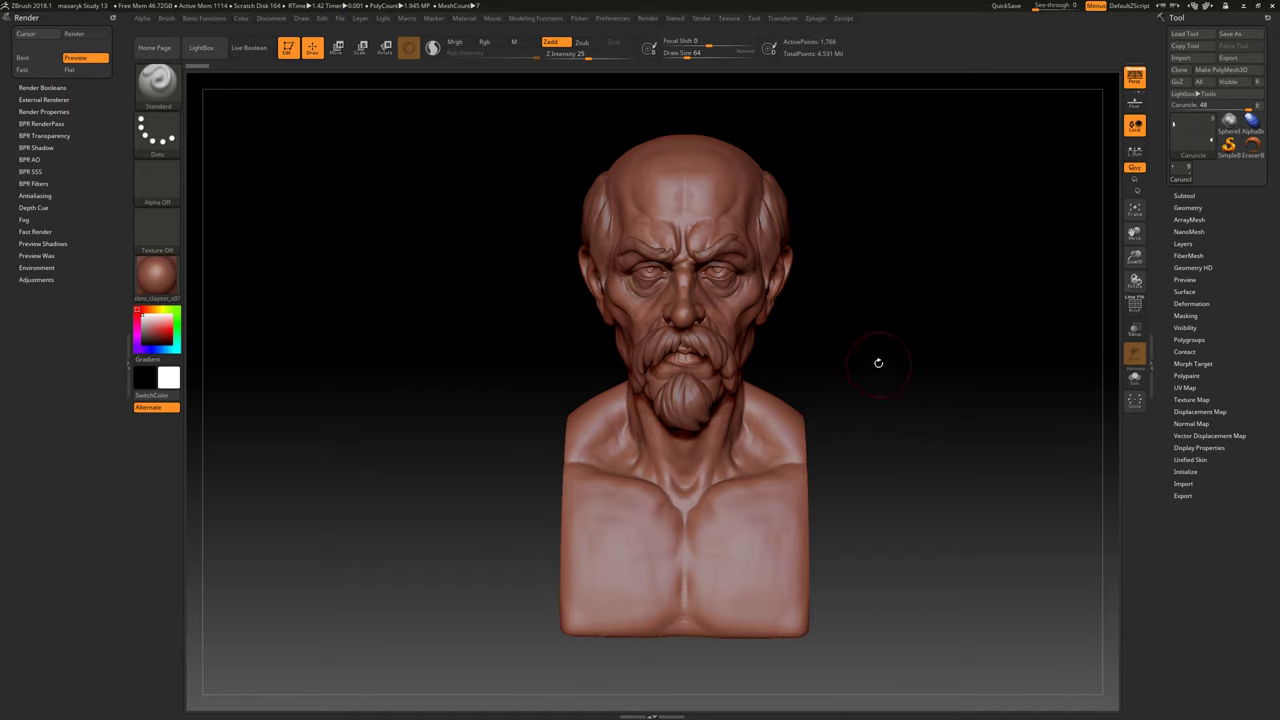
Run a BPR render of the whole bust from the front to check its shadows.
key(shift)
key(shift)
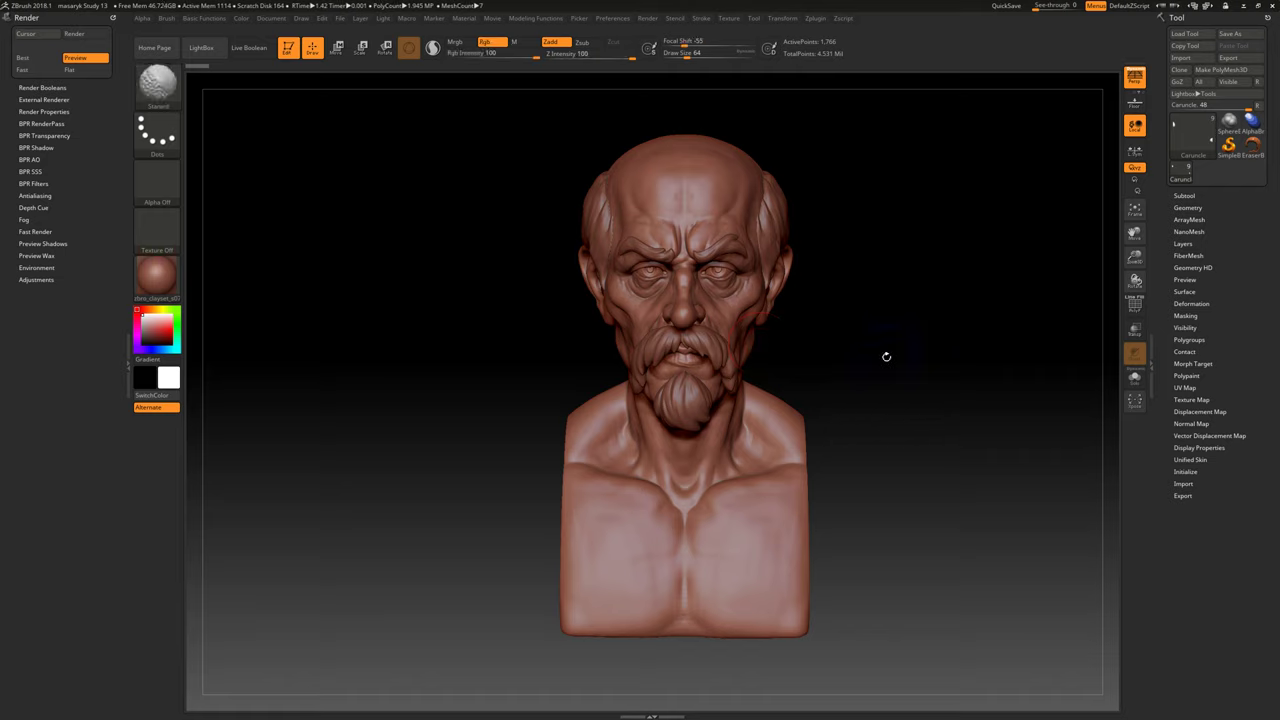
key(shift+r)
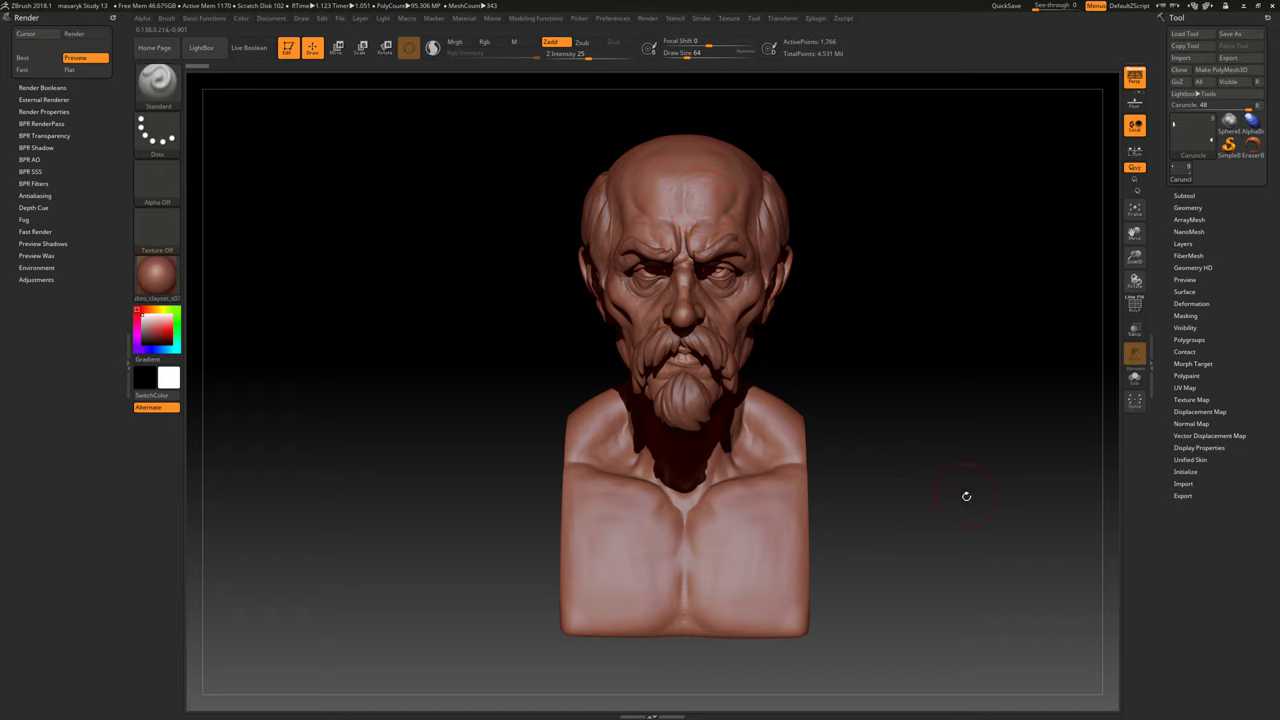
Run a close-up BPR render of the bust's face.
mouse_move(970, 503)
mouse_down()
mouse_move(949, 509)
mouse_move(986, 494)
mouse_move(1005, 503)
mouse_move(974, 517)
mouse_up()
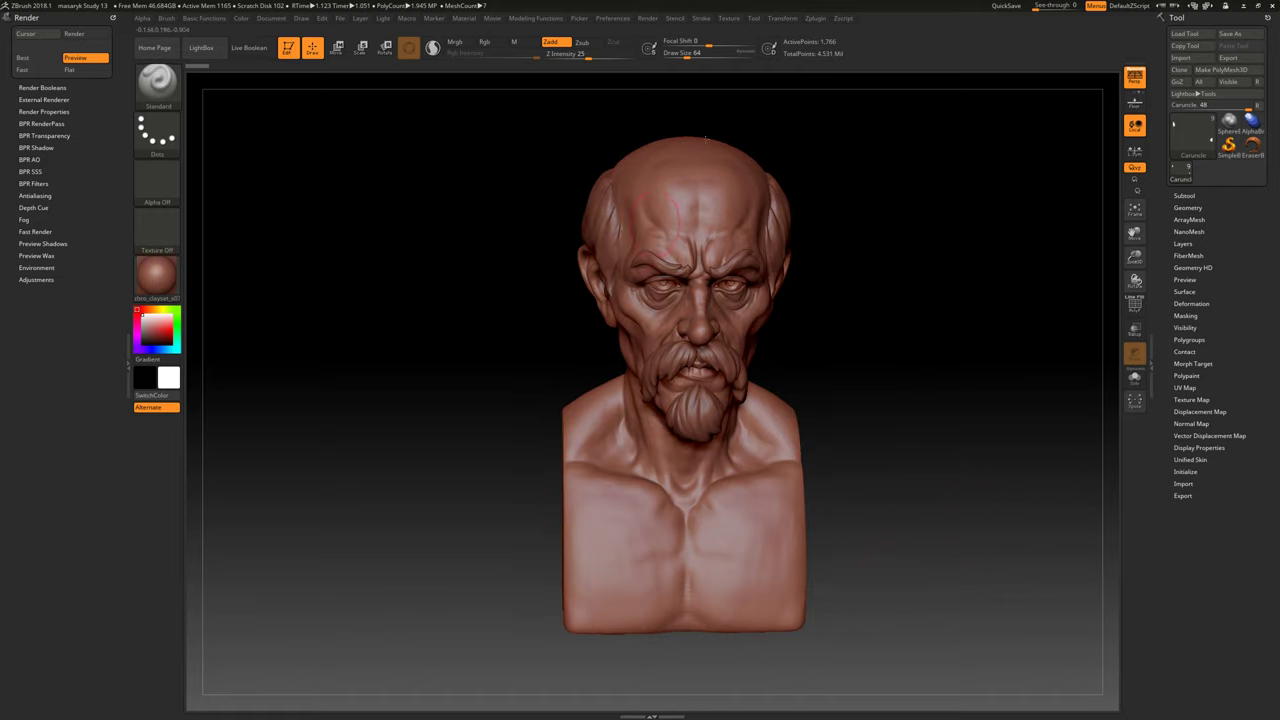
mouse_move(902, 408)
alt+mouse_down()
mouse_move(909, 423)
mouse_move(964, 430)
mouse_move(973, 393)
mouse_move(967, 446)
mouse_move(997, 423)
alt+mouse_up()
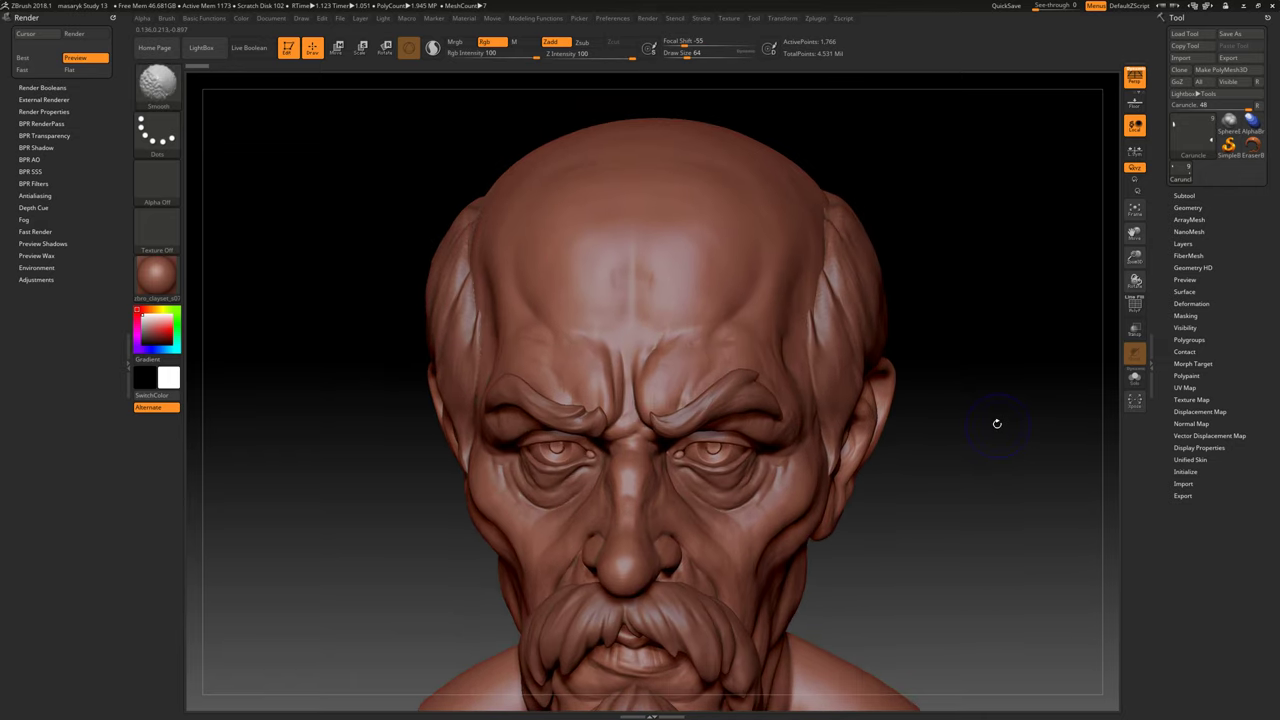
key(shift+r)
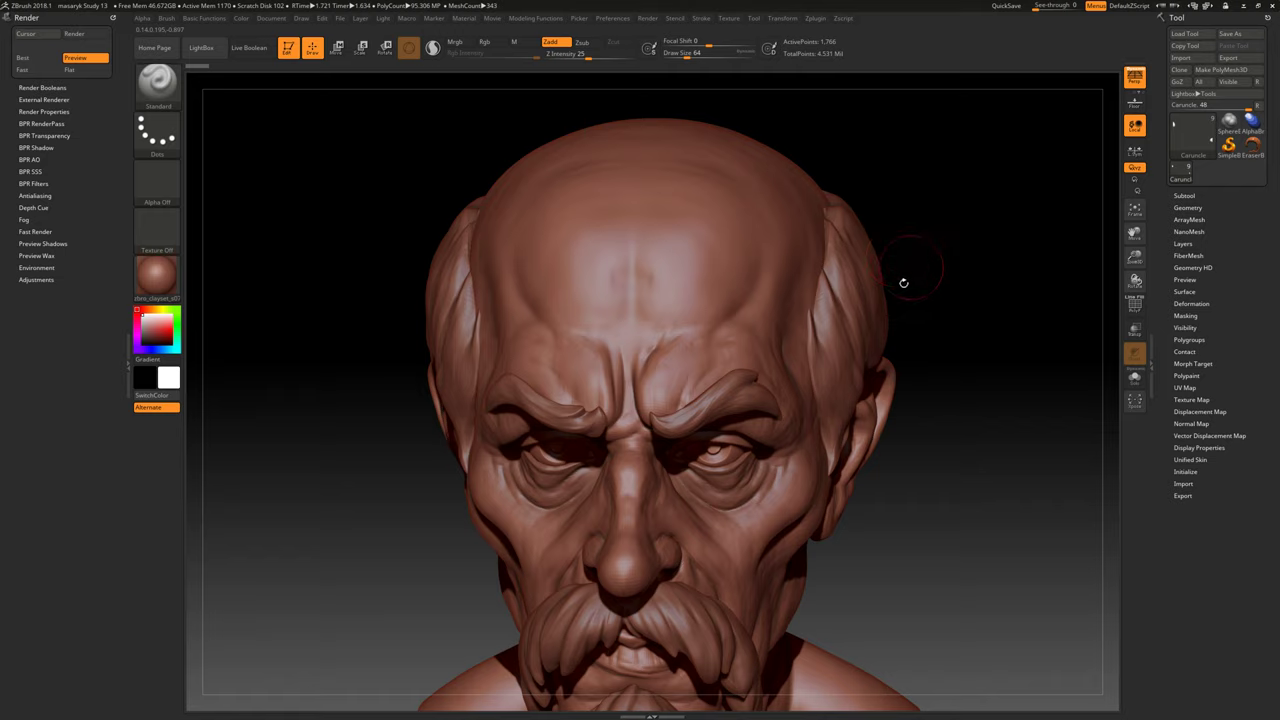
Set the document background's gradient Range to 0 for a flat grey backdrop.
drag(809, 203, 819, 238)
alt+drag(995, 461, 971, 366)
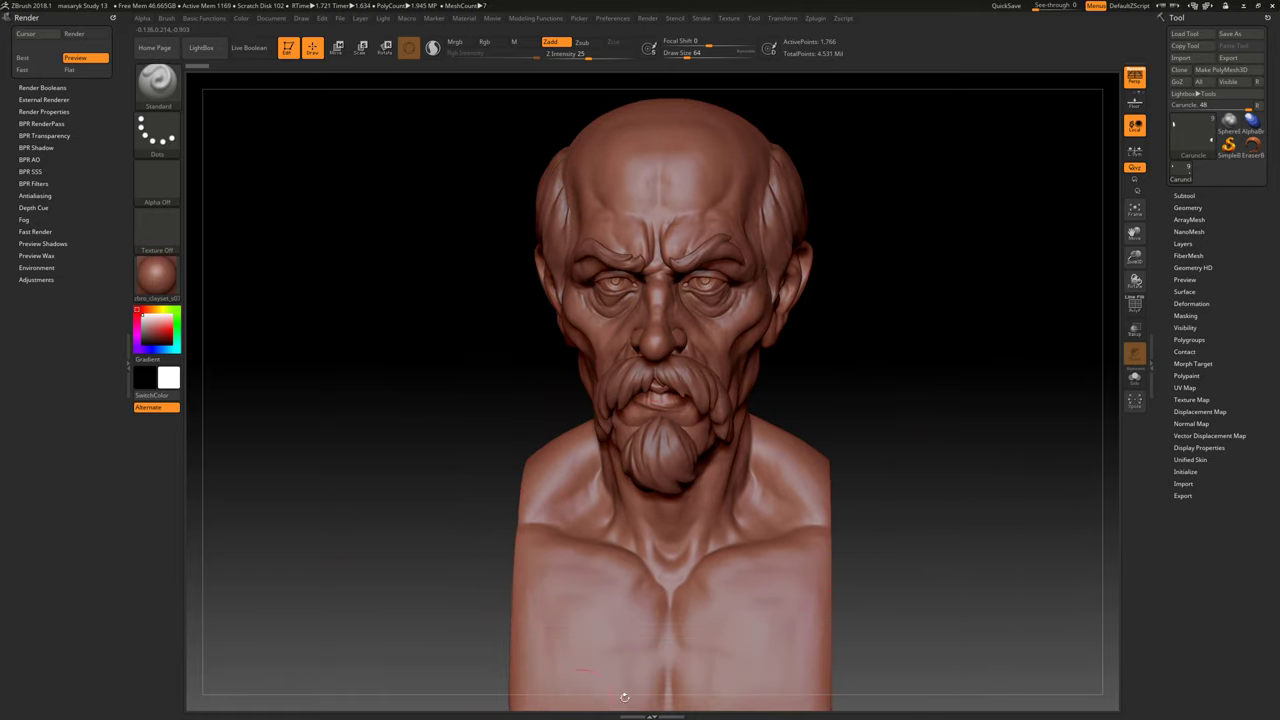
alt+drag(915, 422, 846, 400)
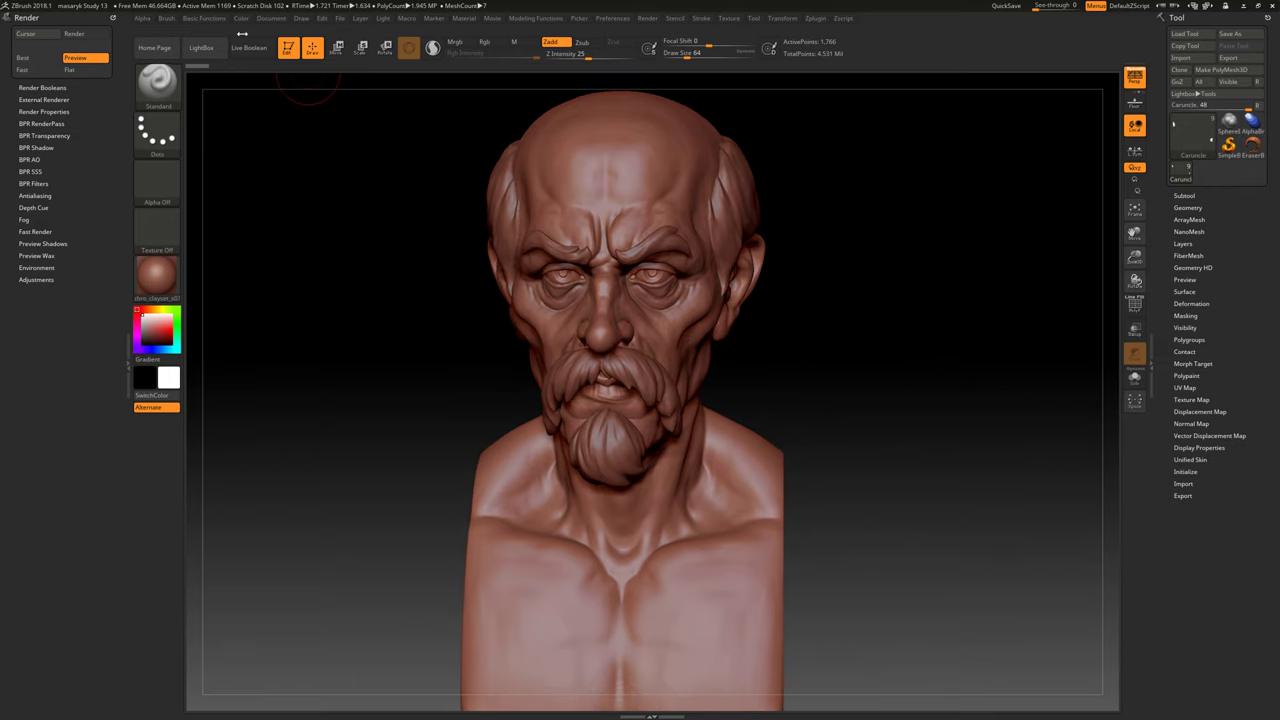
click(272, 19)
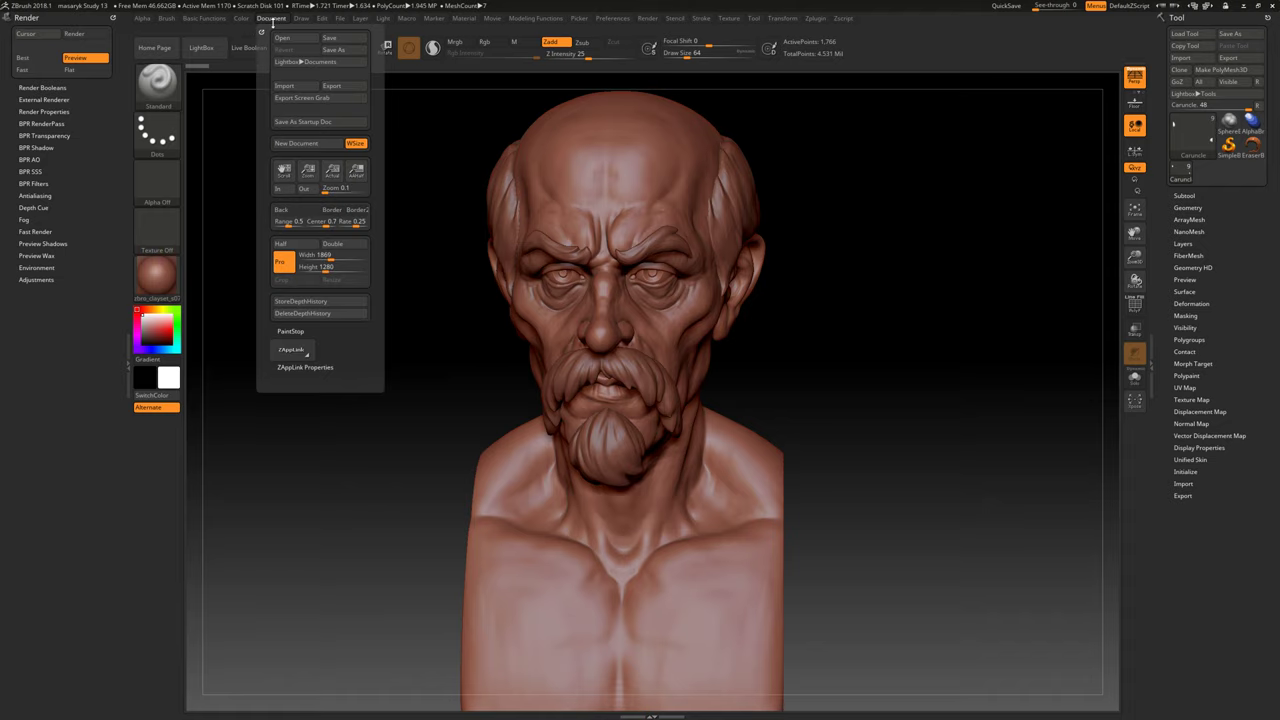
drag(285, 221, 257, 230)
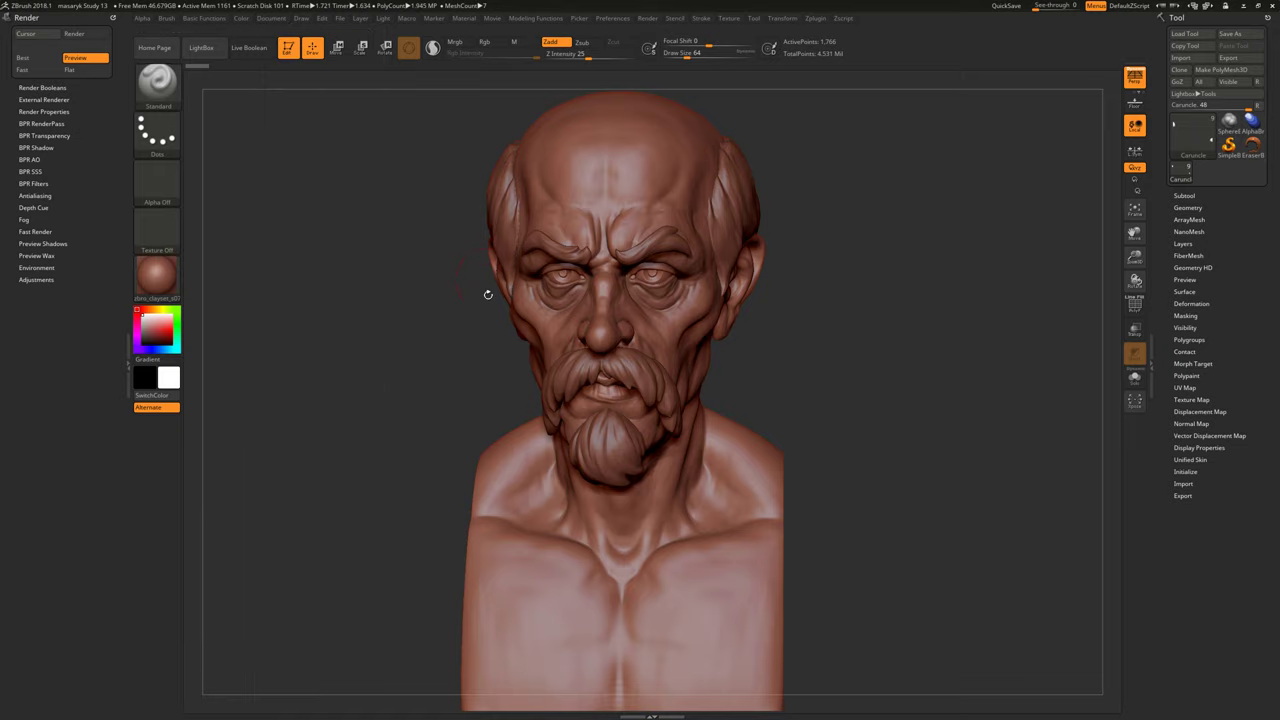
Set the perspective camera's Angle Of View to 40.
click(279, 20)
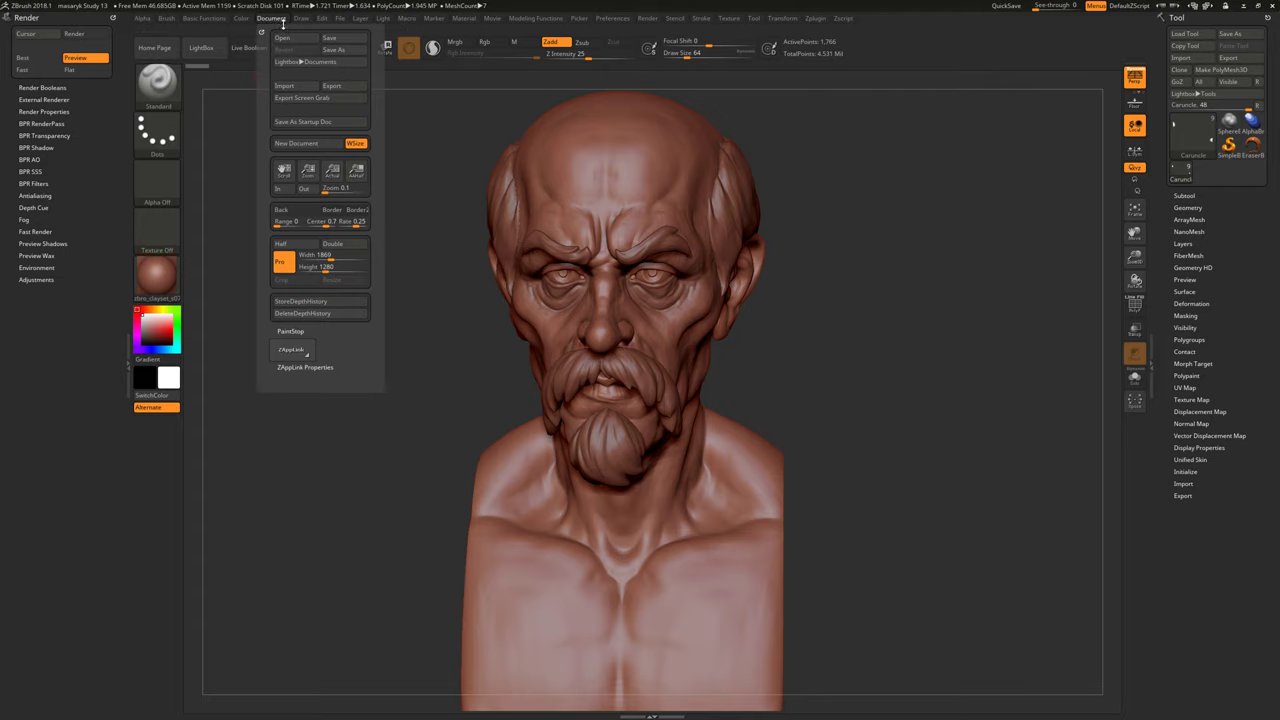
mouse_move(310, 24)
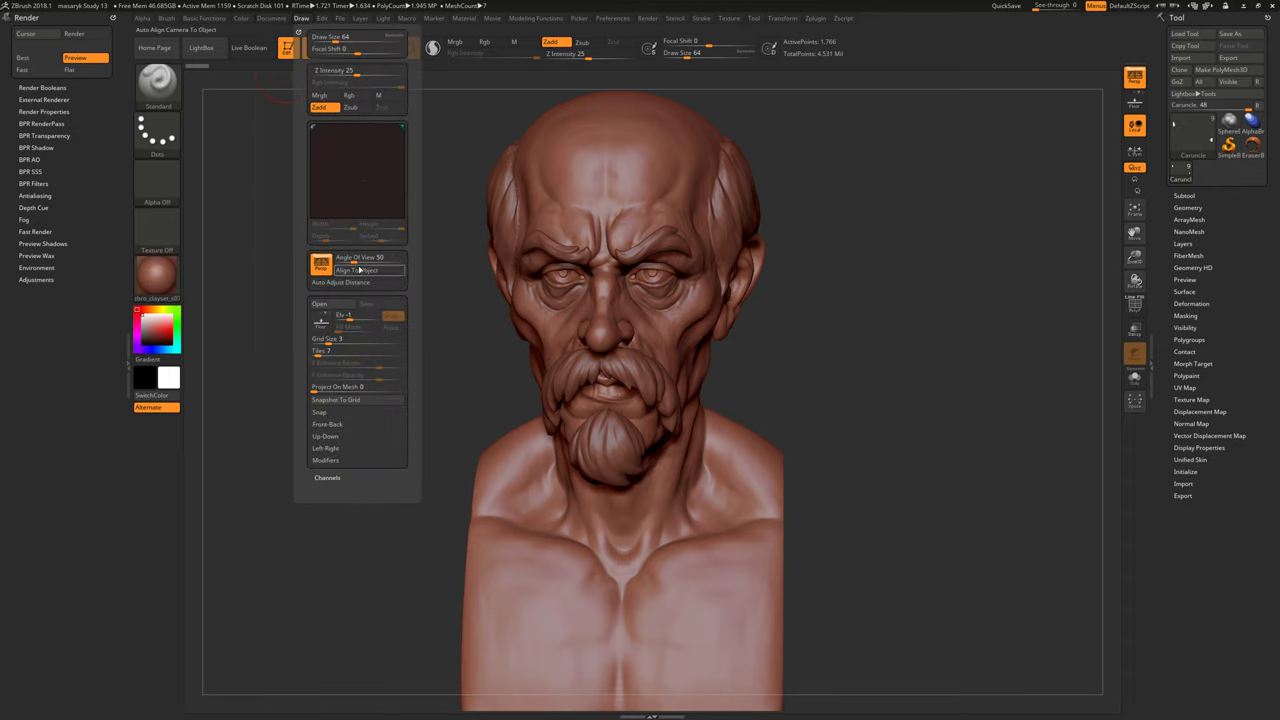
click(371, 258)
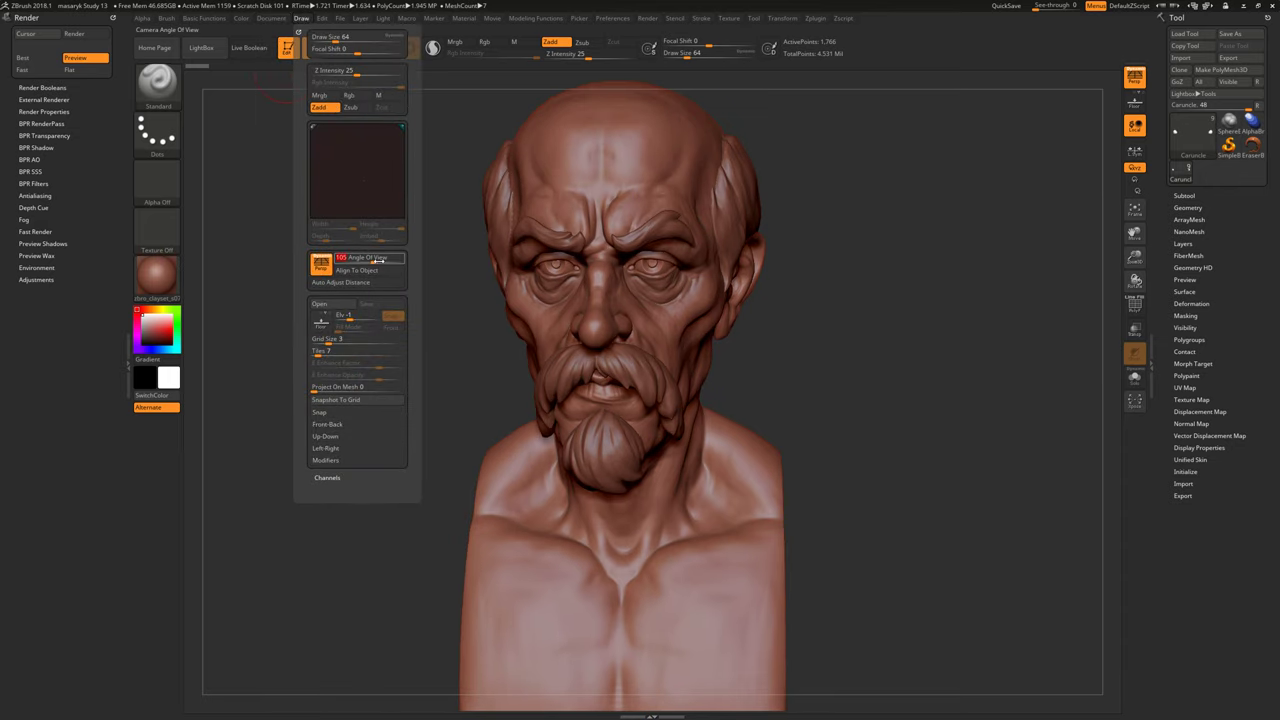
text(40)
key(Return)
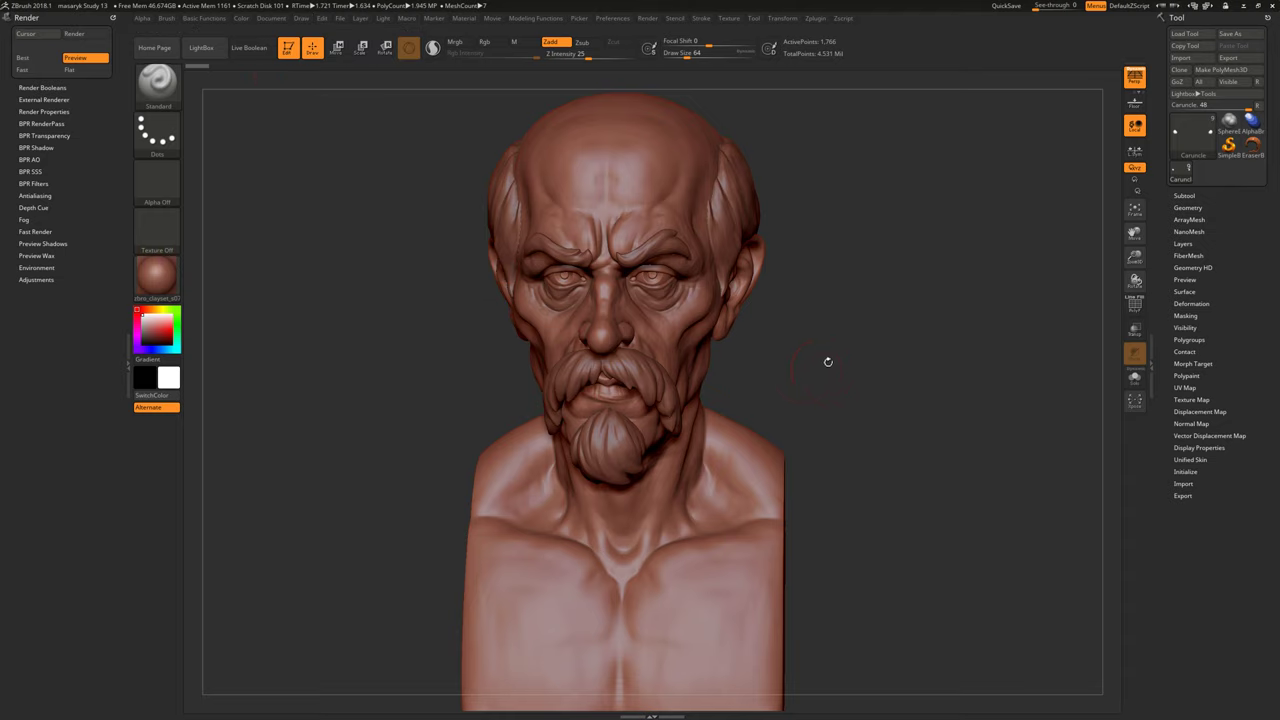
Check the new perspective from the side and run a BPR render of the bust from the front.
mouse_move(845, 393)
mouse_down()
mouse_move(960, 351)
mouse_move(955, 400)
mouse_move(940, 409)
mouse_move(941, 387)
mouse_move(986, 391)
mouse_move(889, 383)
mouse_up()
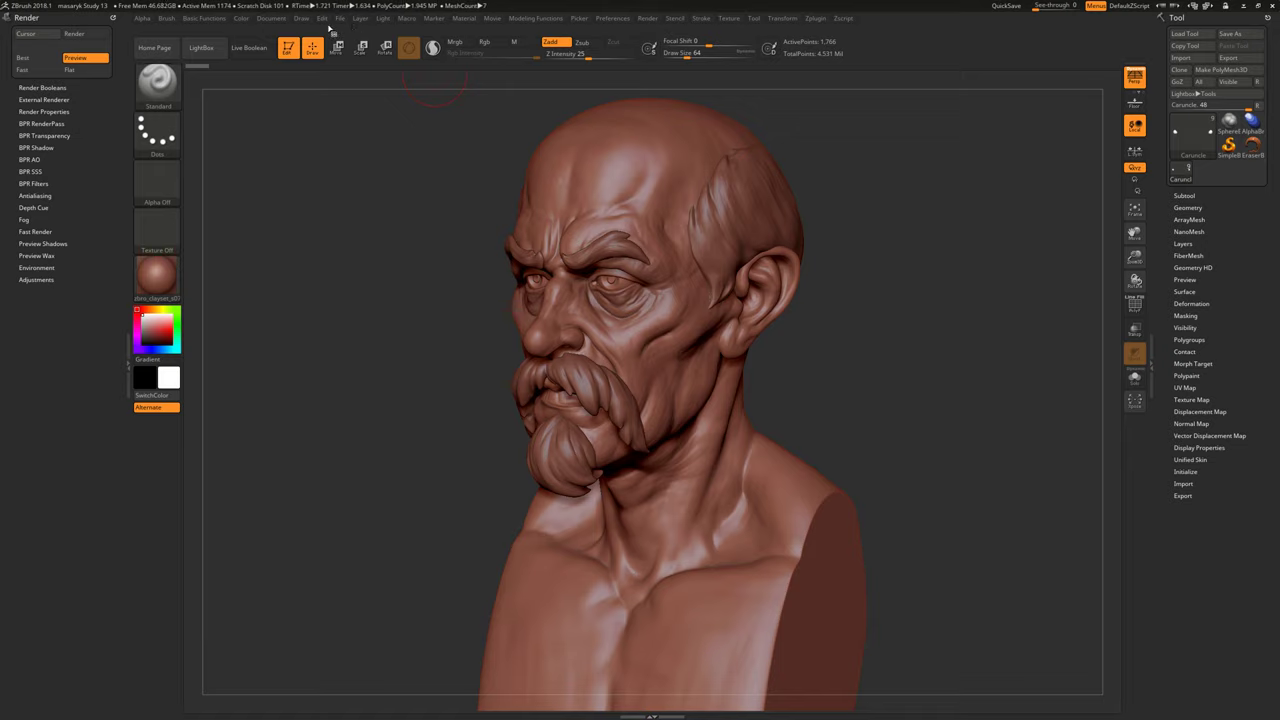
click(302, 19)
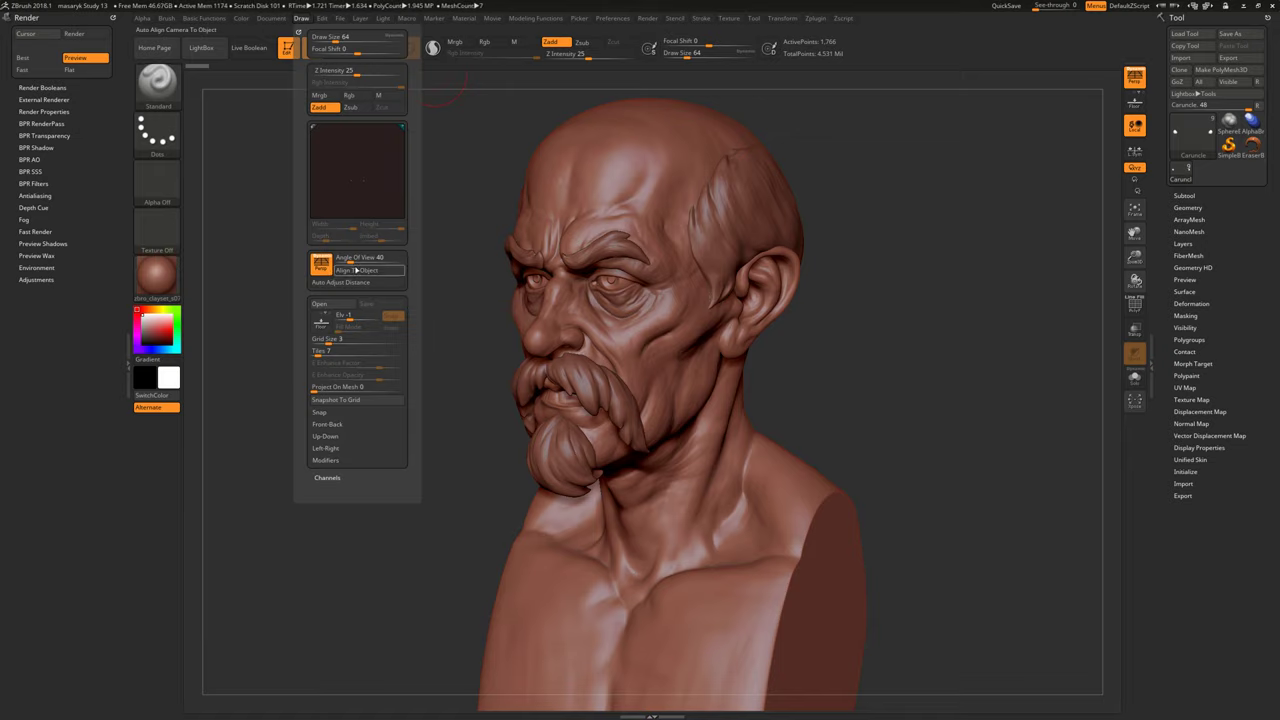
mouse_move(883, 409)
mouse_down()
mouse_move(1005, 436)
mouse_move(980, 443)
mouse_move(972, 496)
mouse_move(980, 457)
mouse_move(943, 451)
mouse_move(954, 450)
mouse_up()
key(shift+r)
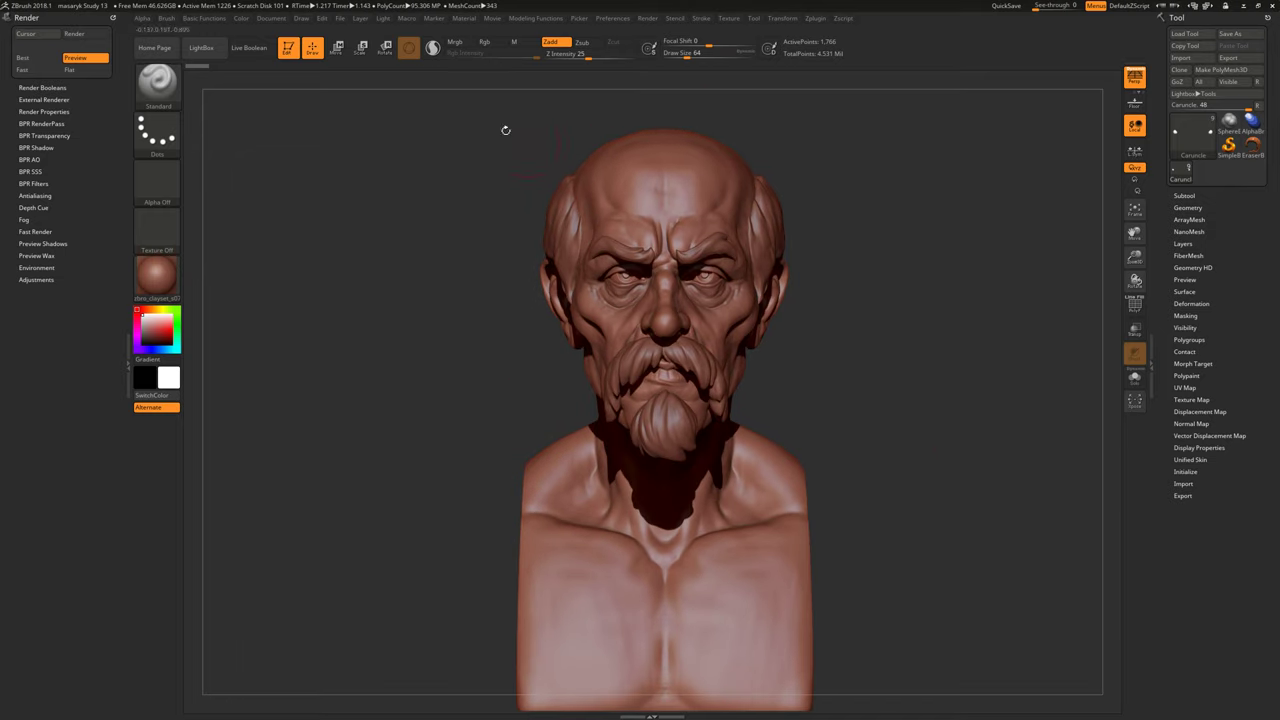
Select the first light and reposition it so it shines on the bust from the upper left.
click(384, 19)
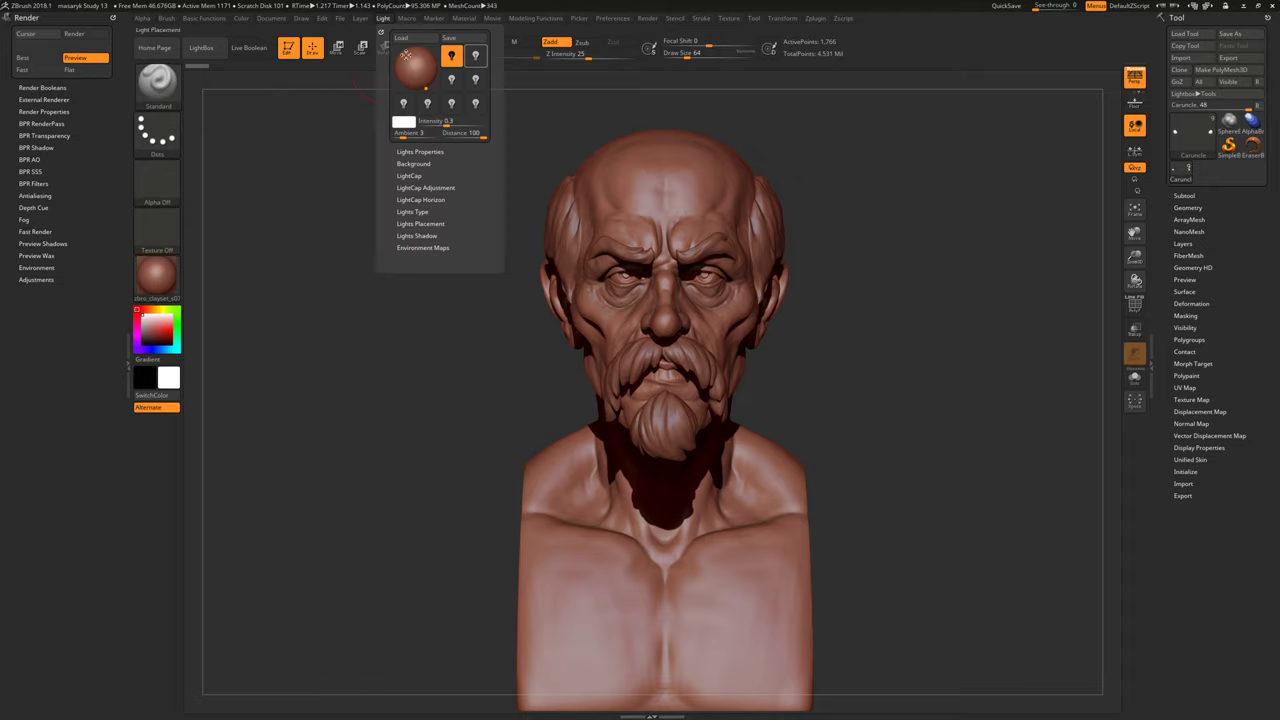
click(445, 61)
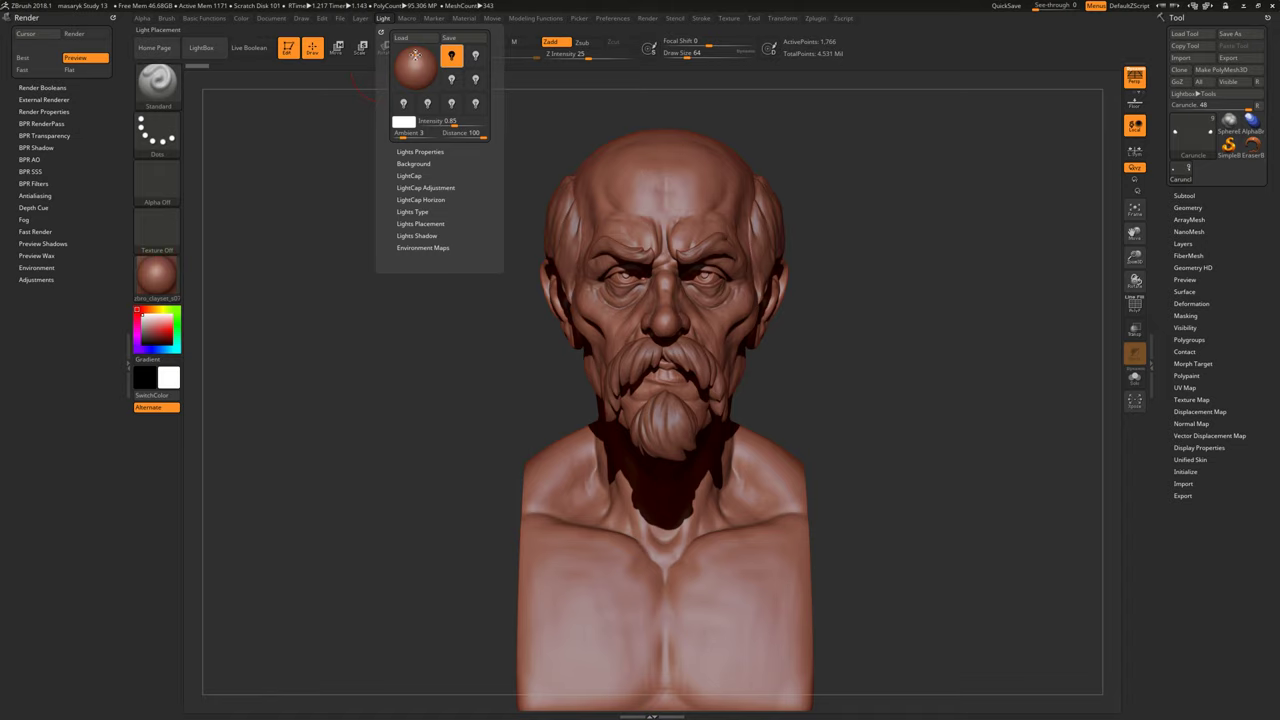
drag(415, 56, 407, 62)
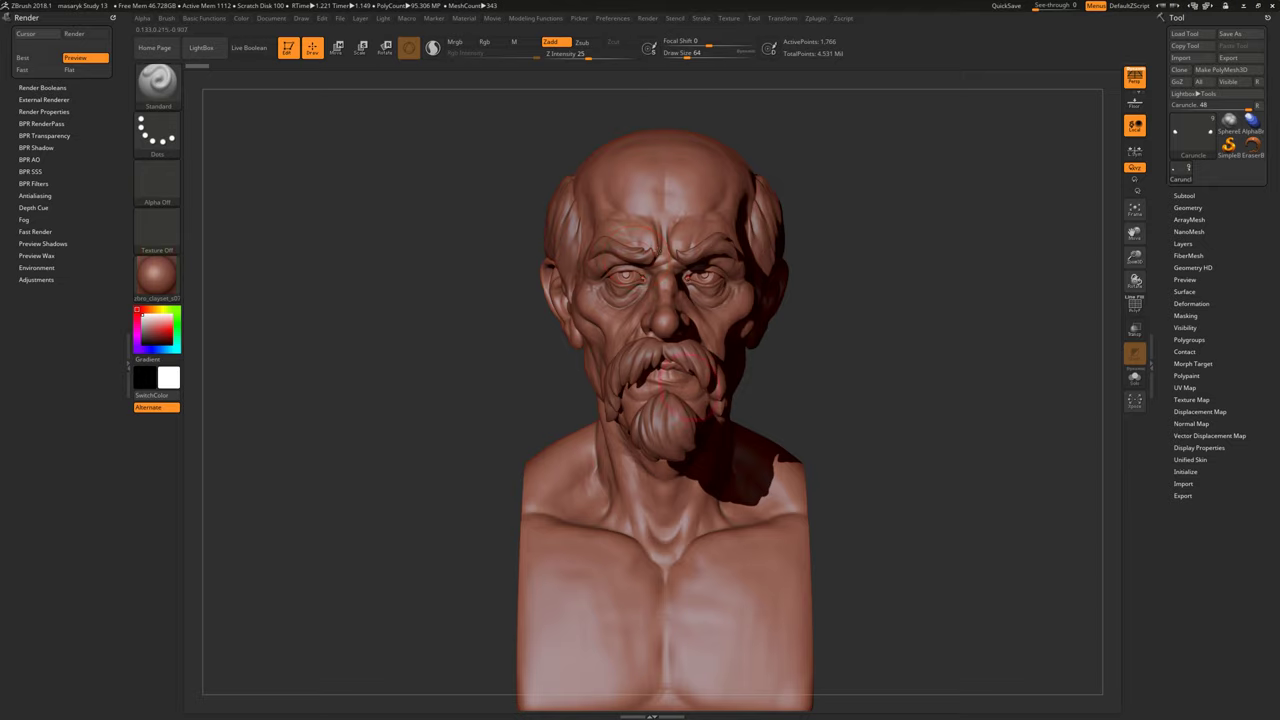
Adjust the first light's position, switch on a second light from the lower right with intensity about 0.48, and run a BPR render.
click(382, 19)
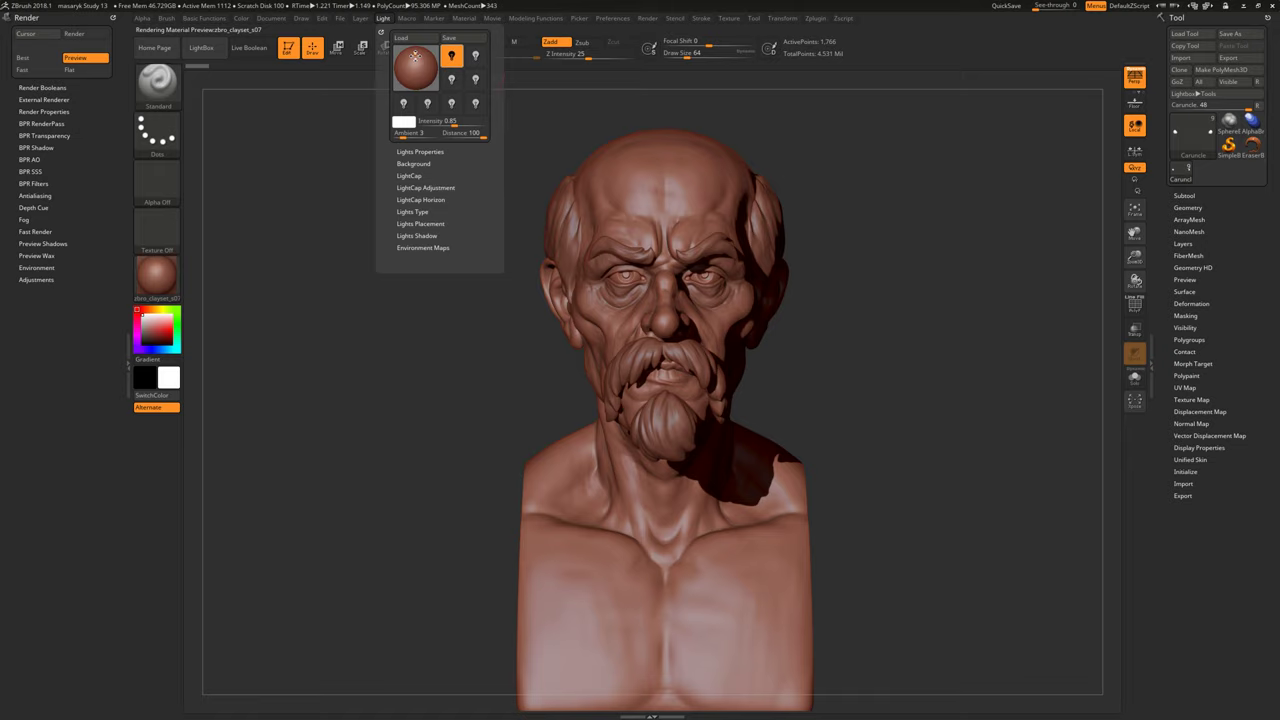
click(414, 58)
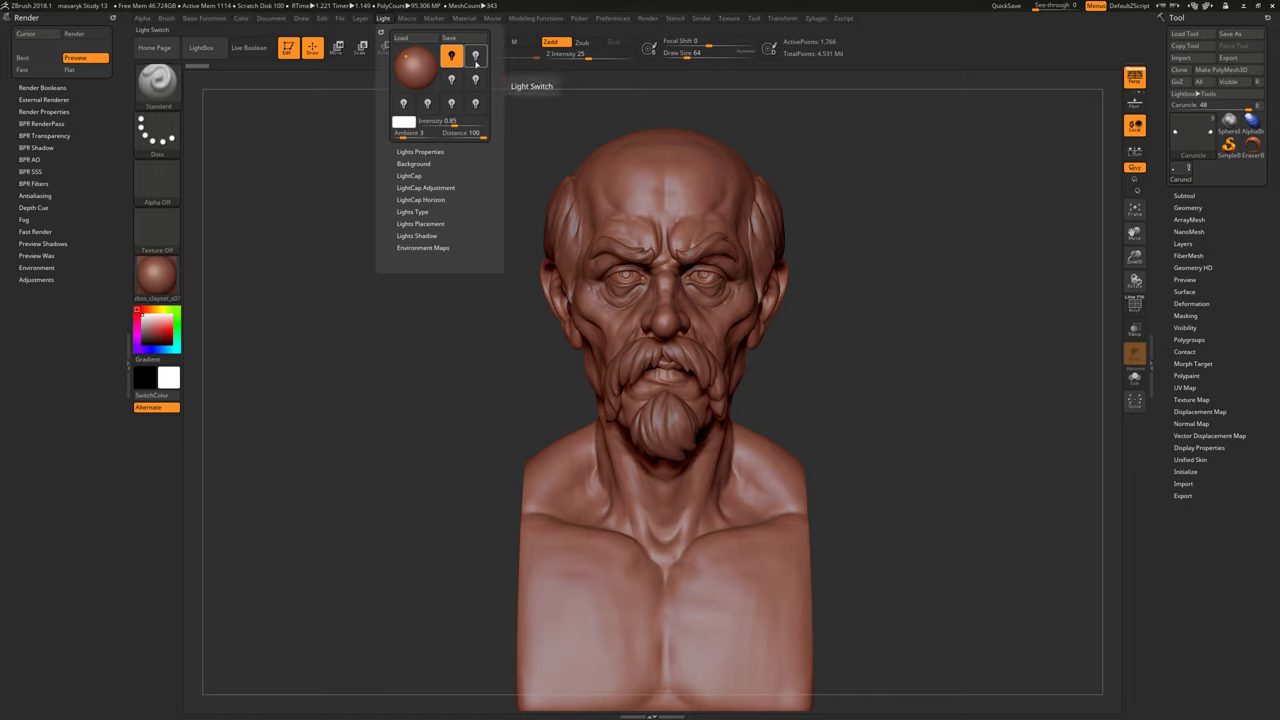
click(476, 60)
click(477, 60)
drag(427, 79, 432, 78)
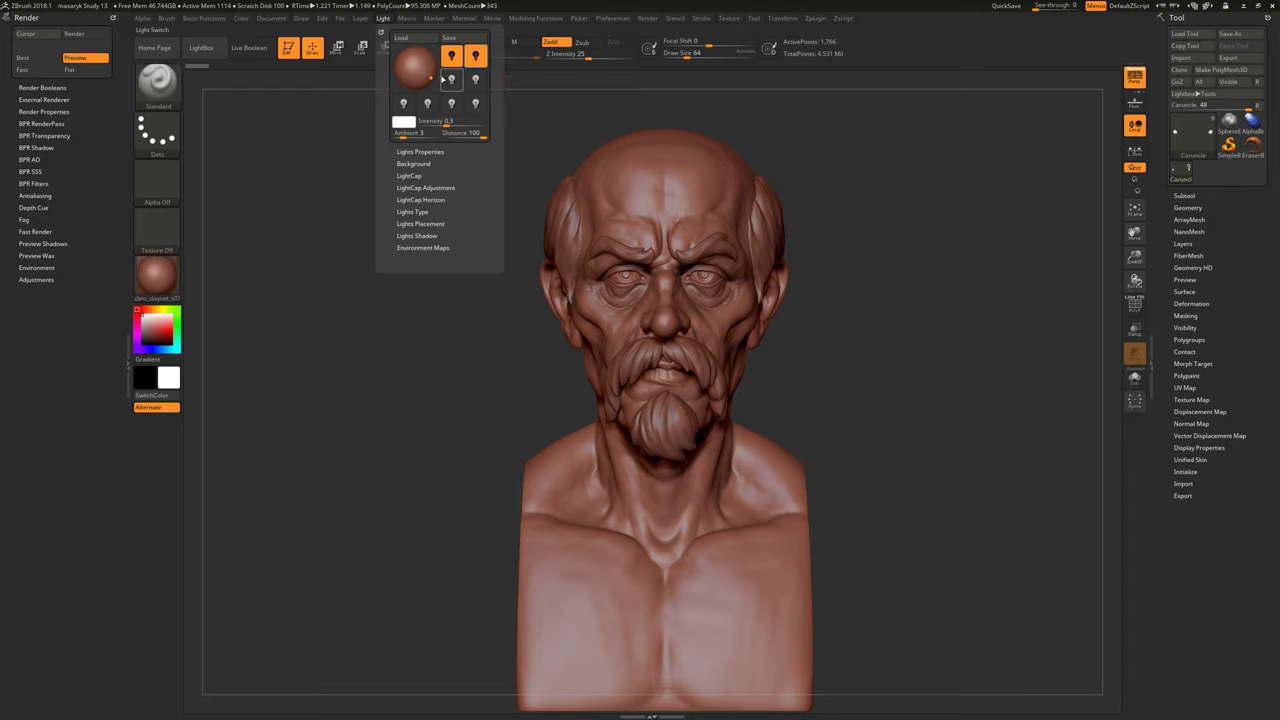
drag(446, 121, 448, 122)
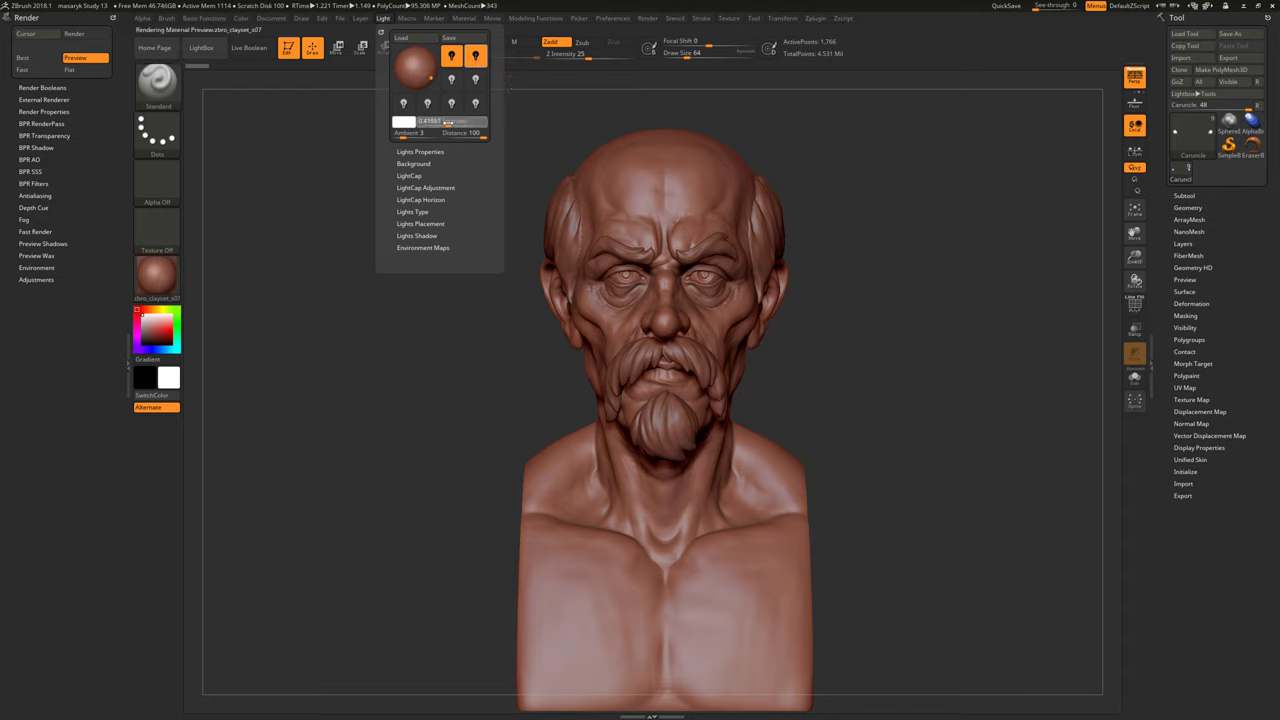
key(shift)
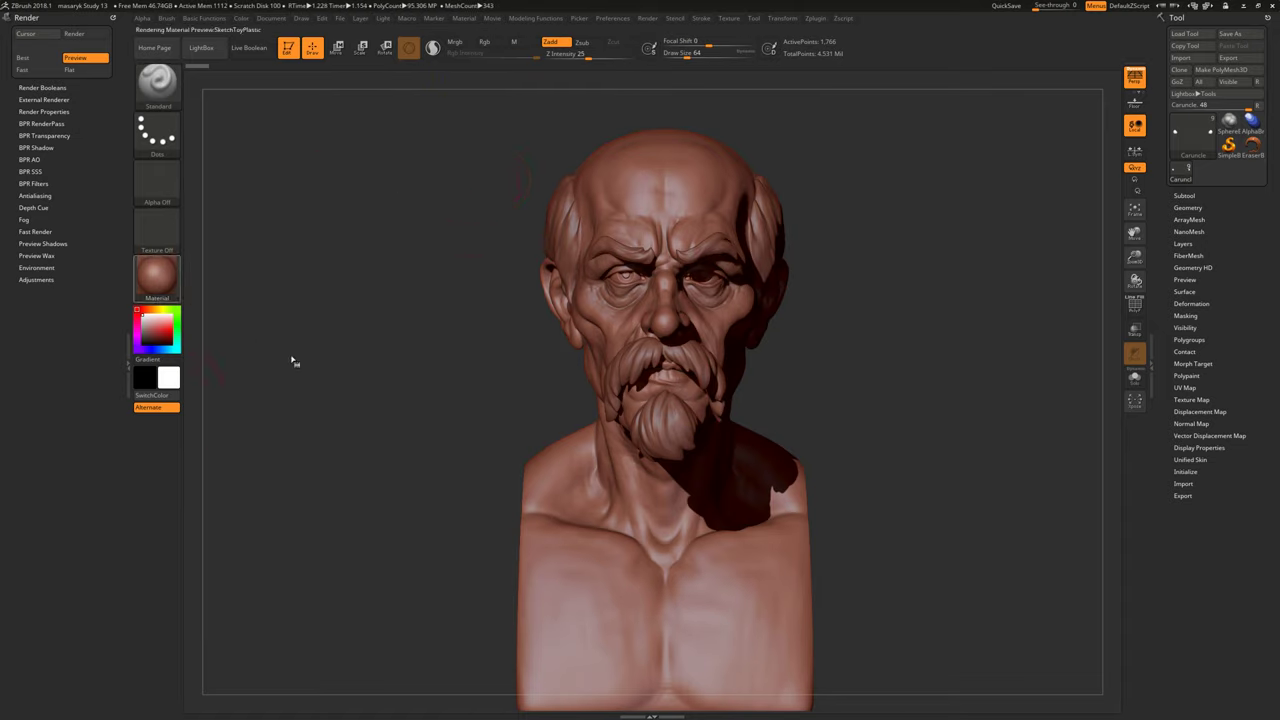
Switch the bust's material to the standard BasicMaterial.
click(156, 275)
click(215, 360)
click(166, 280)
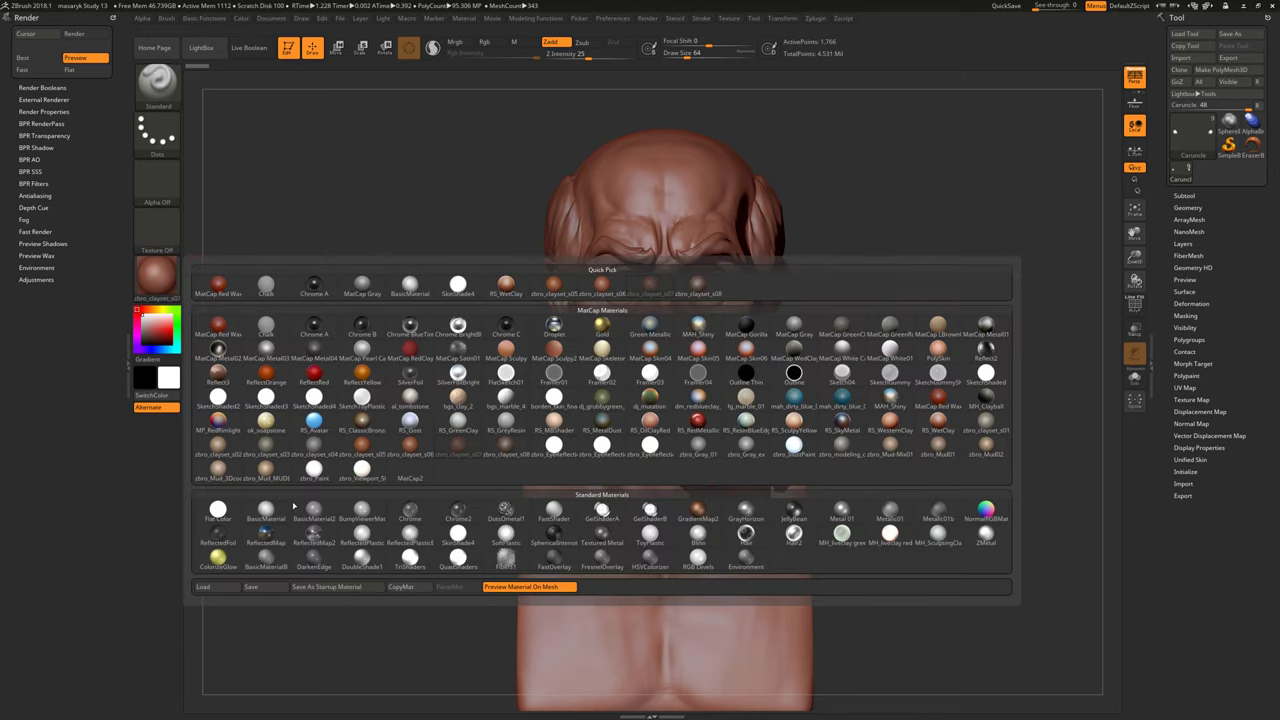
click(265, 512)
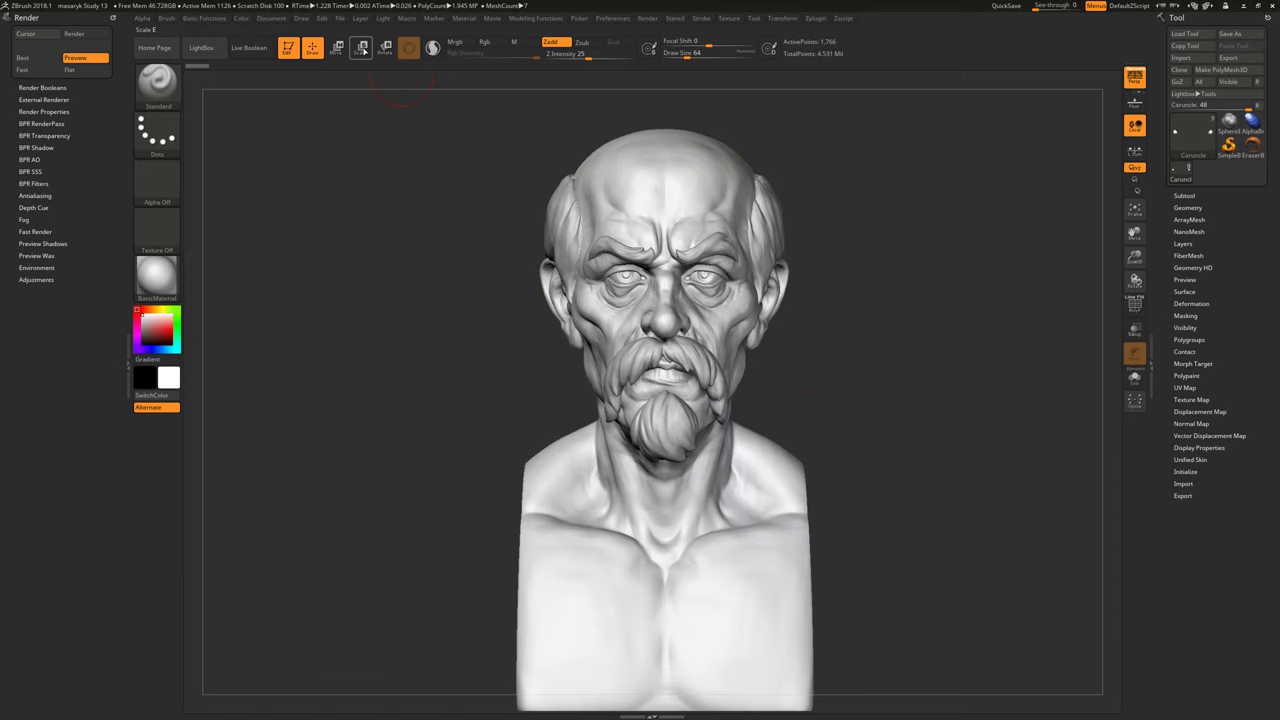
Lower the second light's intensity to about 0.45 and run a BPR render of the bust.
click(384, 20)
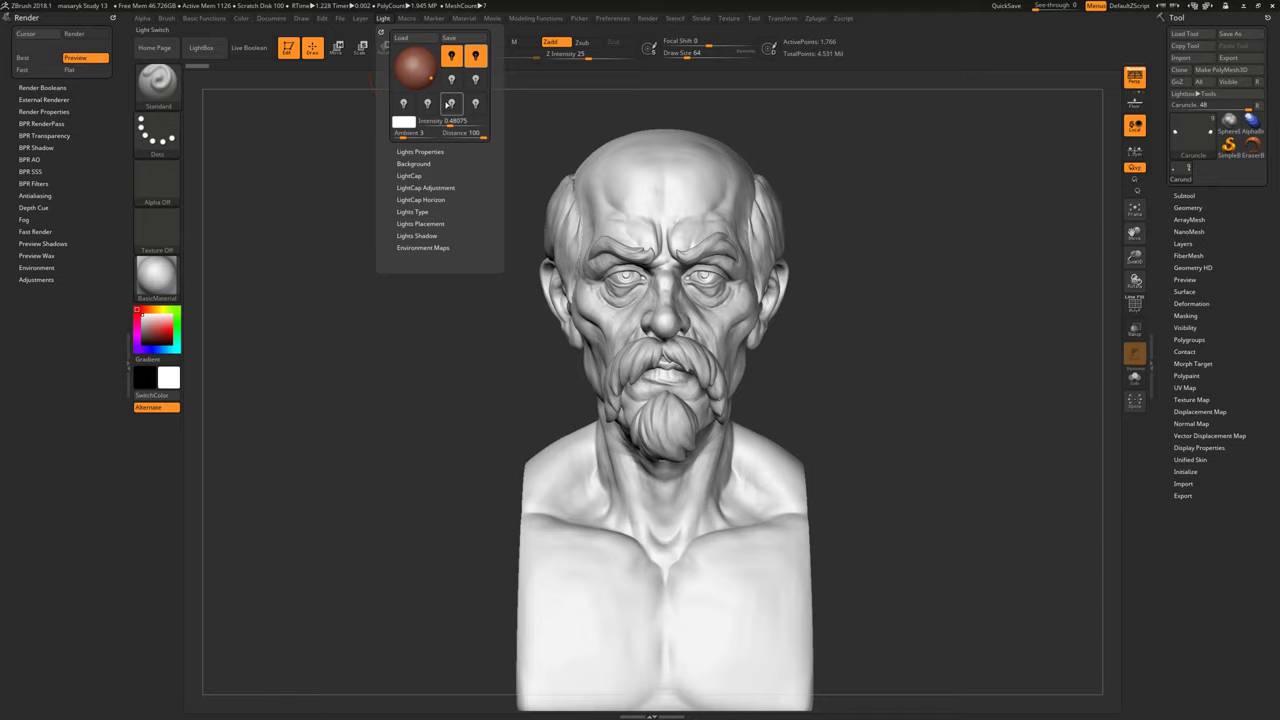
drag(453, 124, 449, 125)
shift+drag(815, 318, 844, 309)
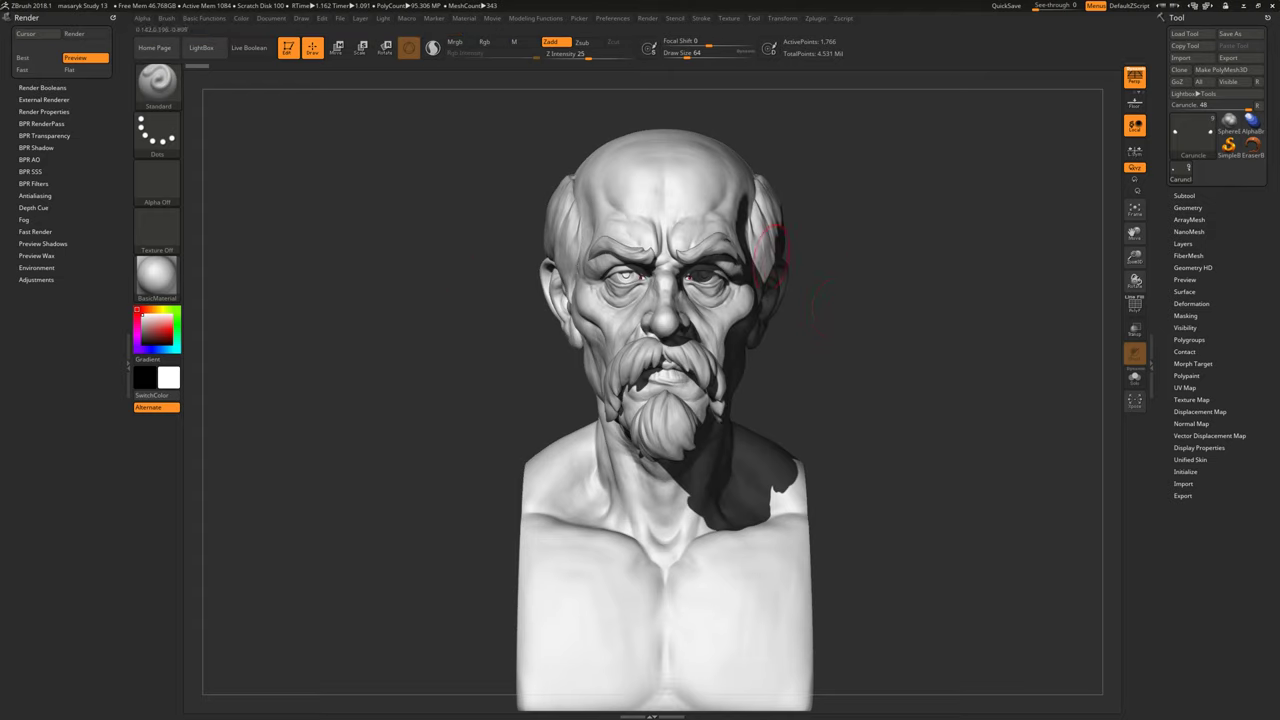
Switch off the second light and run a BPR render with only the first light.
click(382, 20)
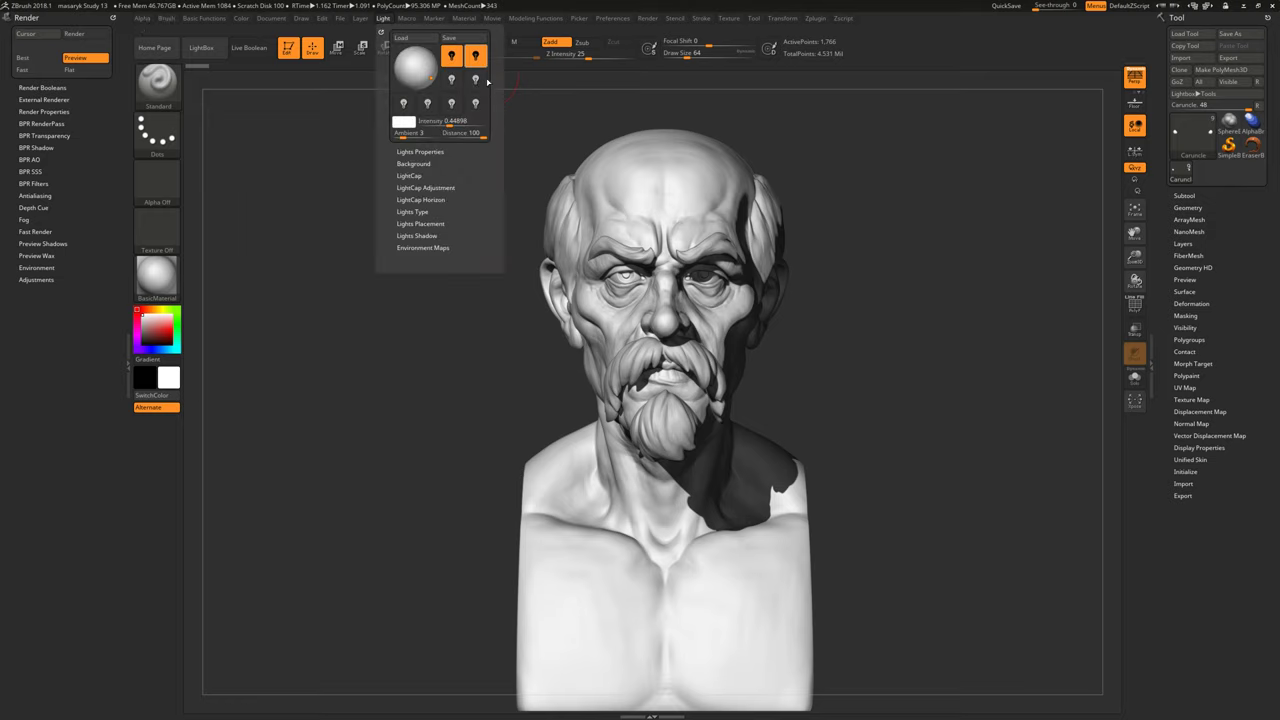
click(477, 61)
key(shift+r)
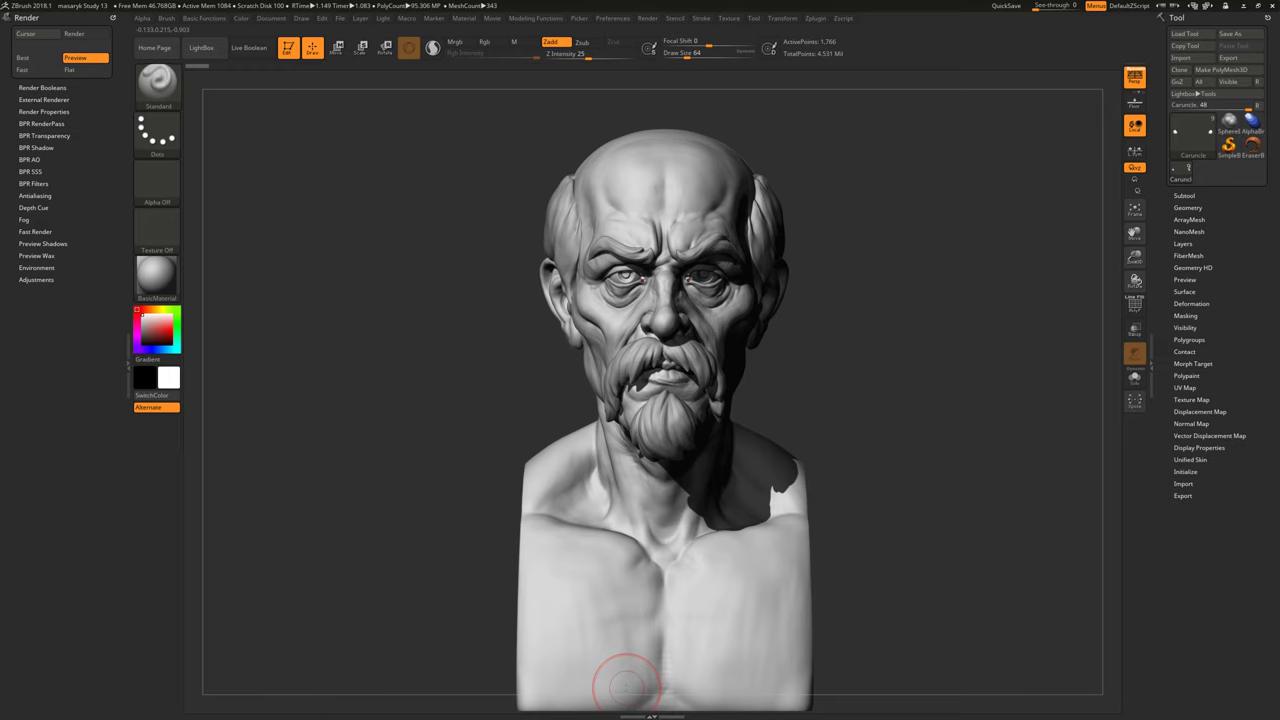
Change the bust's material back to zbro_clayset_s07.
click(164, 275)
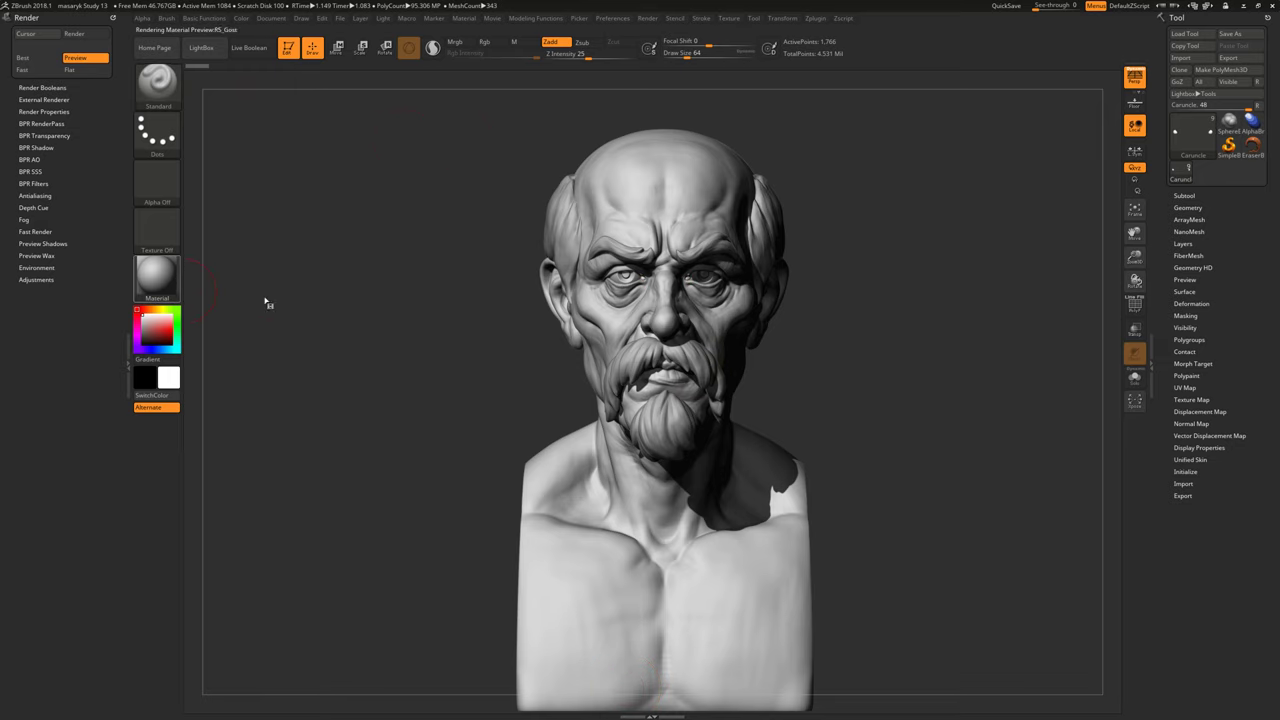
click(156, 278)
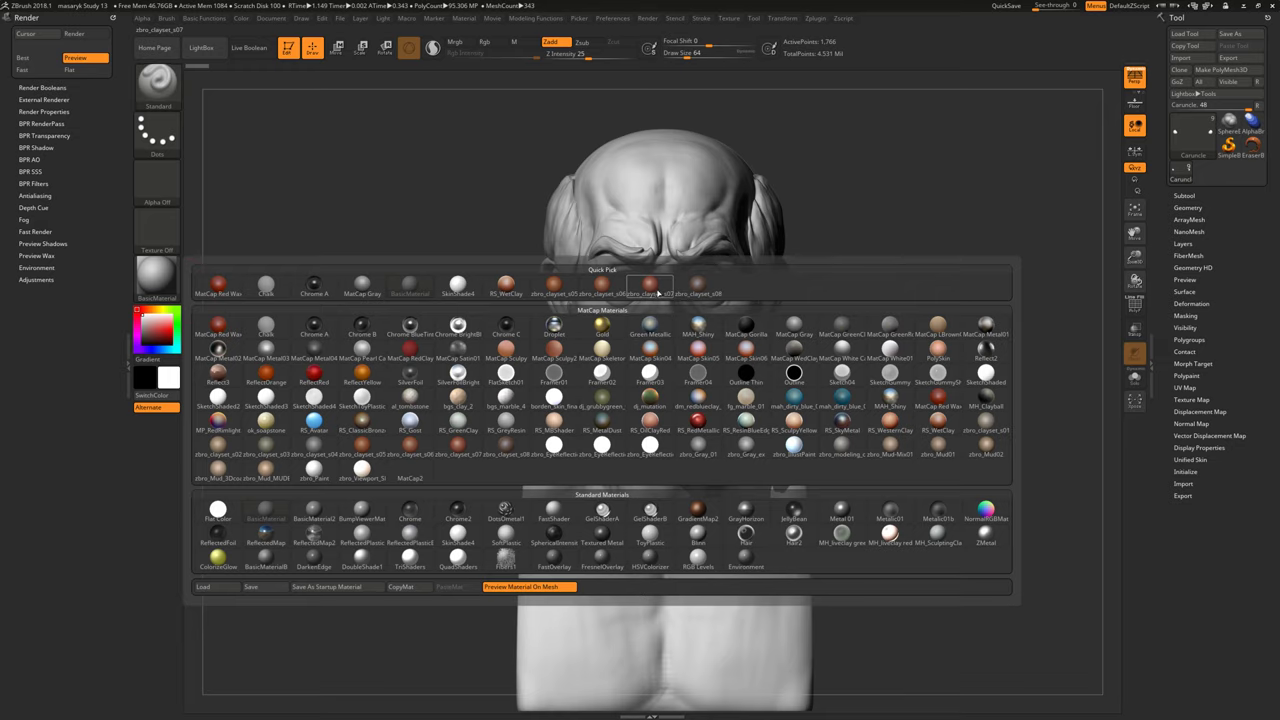
click(651, 288)
Reposition the first light so it shines on the bust from above at the centre, and run a BPR render.
click(384, 19)
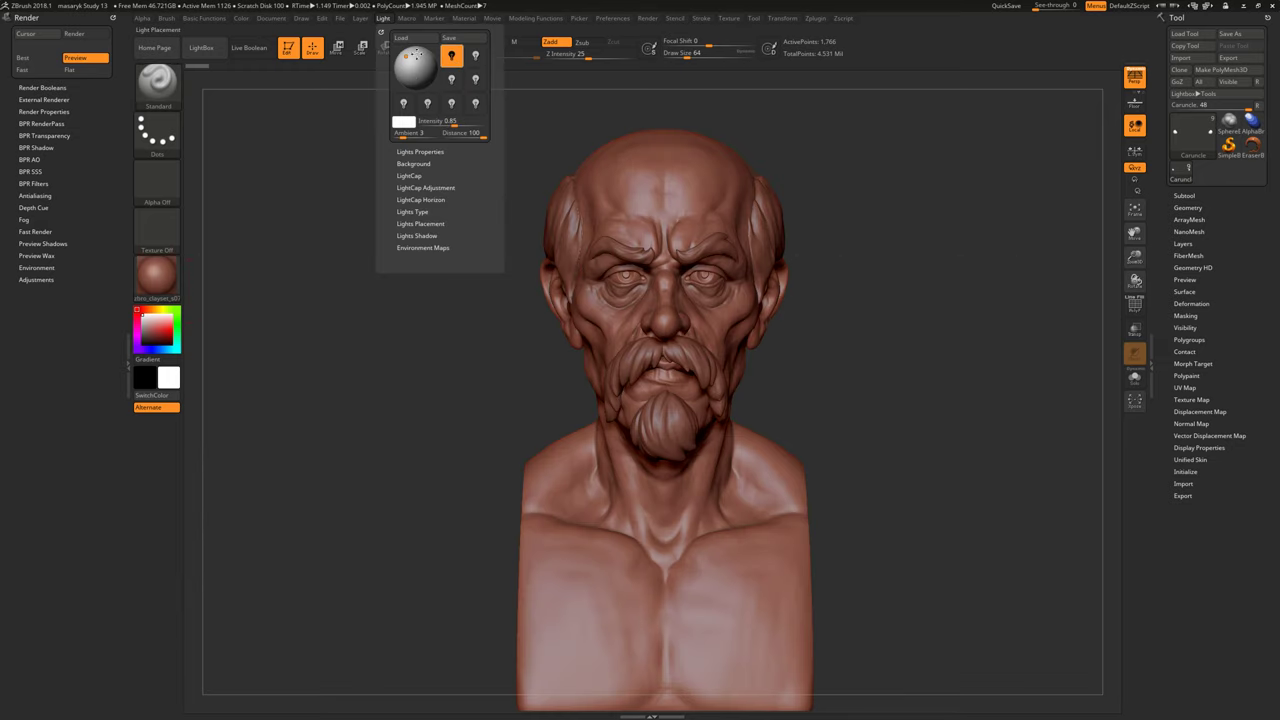
click(416, 56)
click(436, 63)
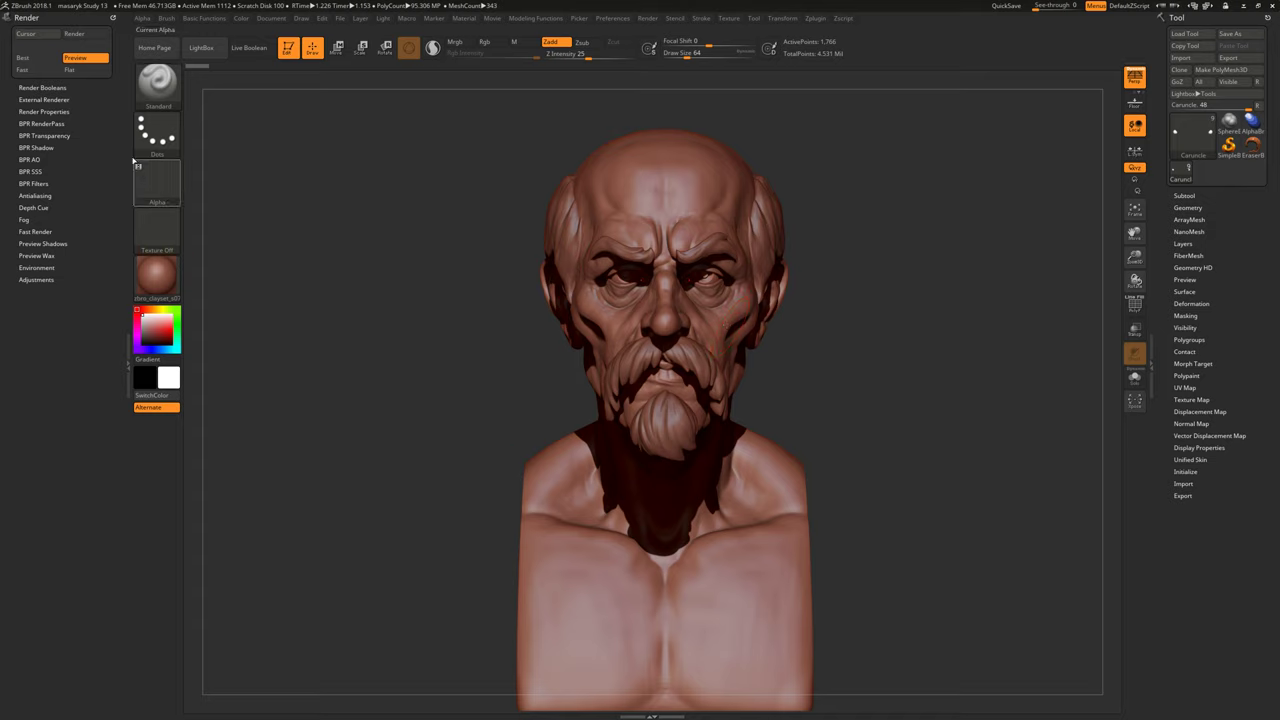
Soften the BPR shadows with Angle 30 and Rays 64, checking them in close-up renders of the neck and chest.
click(43, 148)
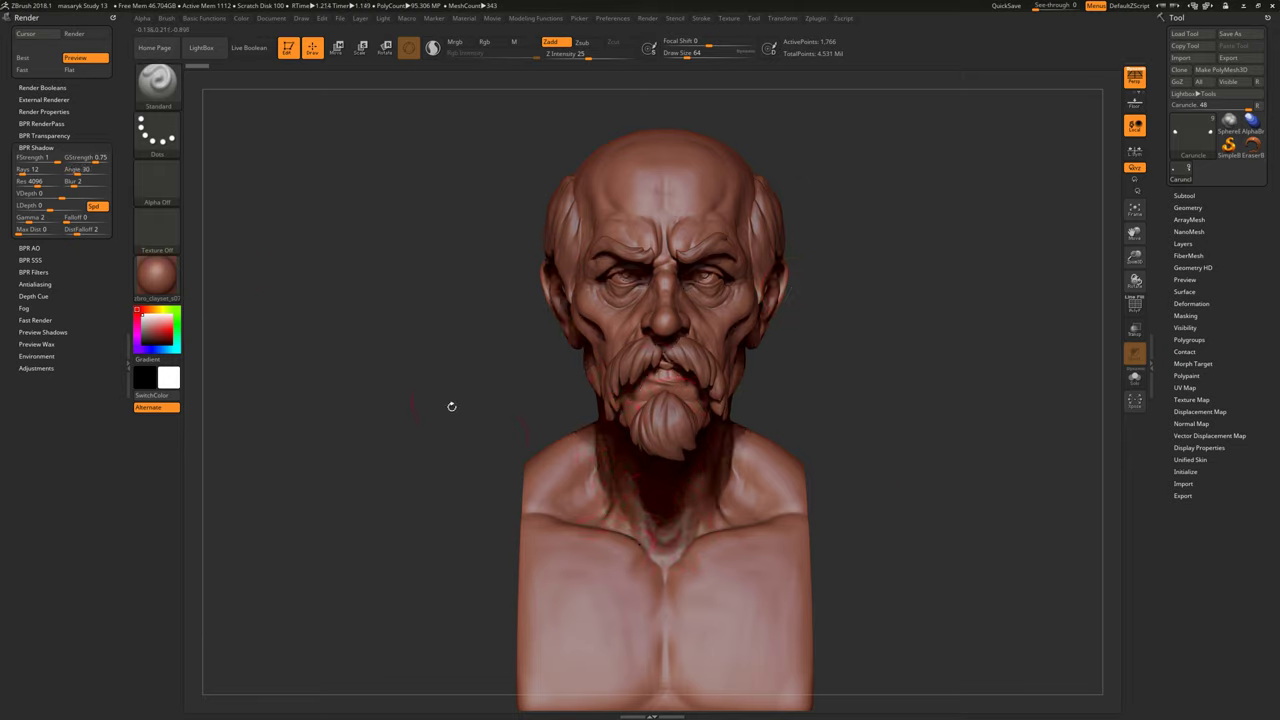
alt+drag(900, 429, 986, 380)
key(shift+r)
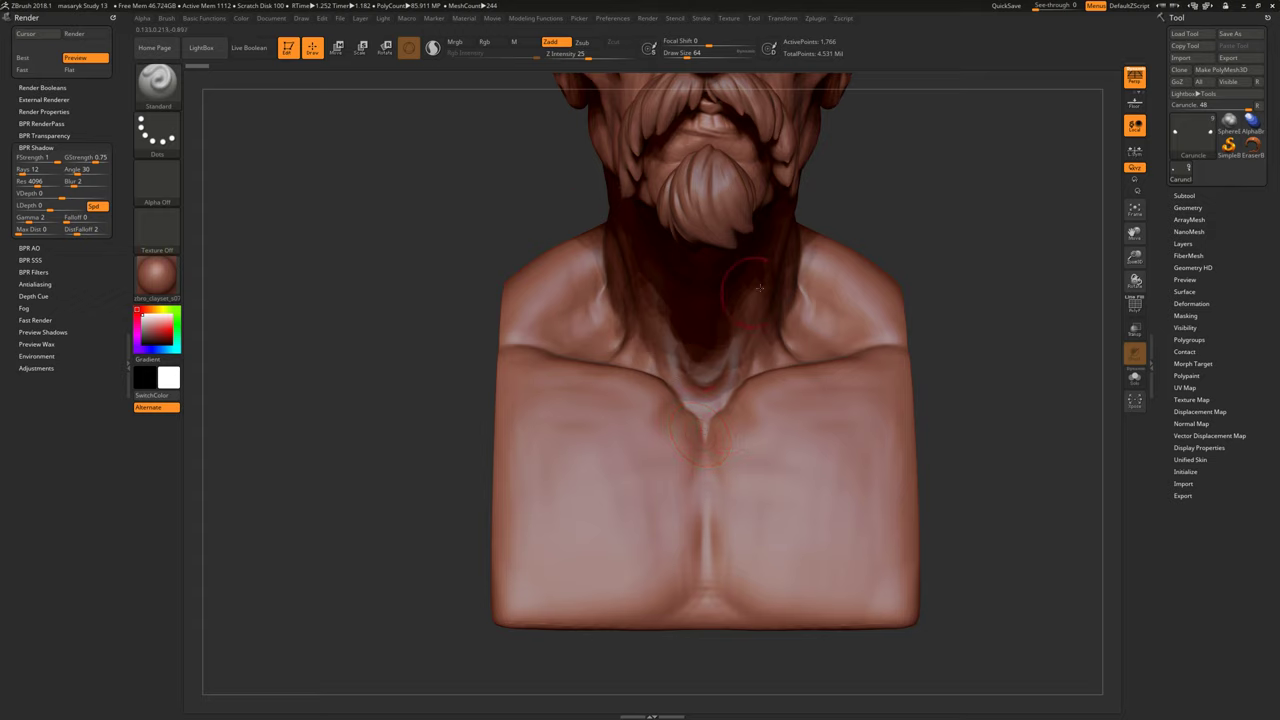
click(28, 169)
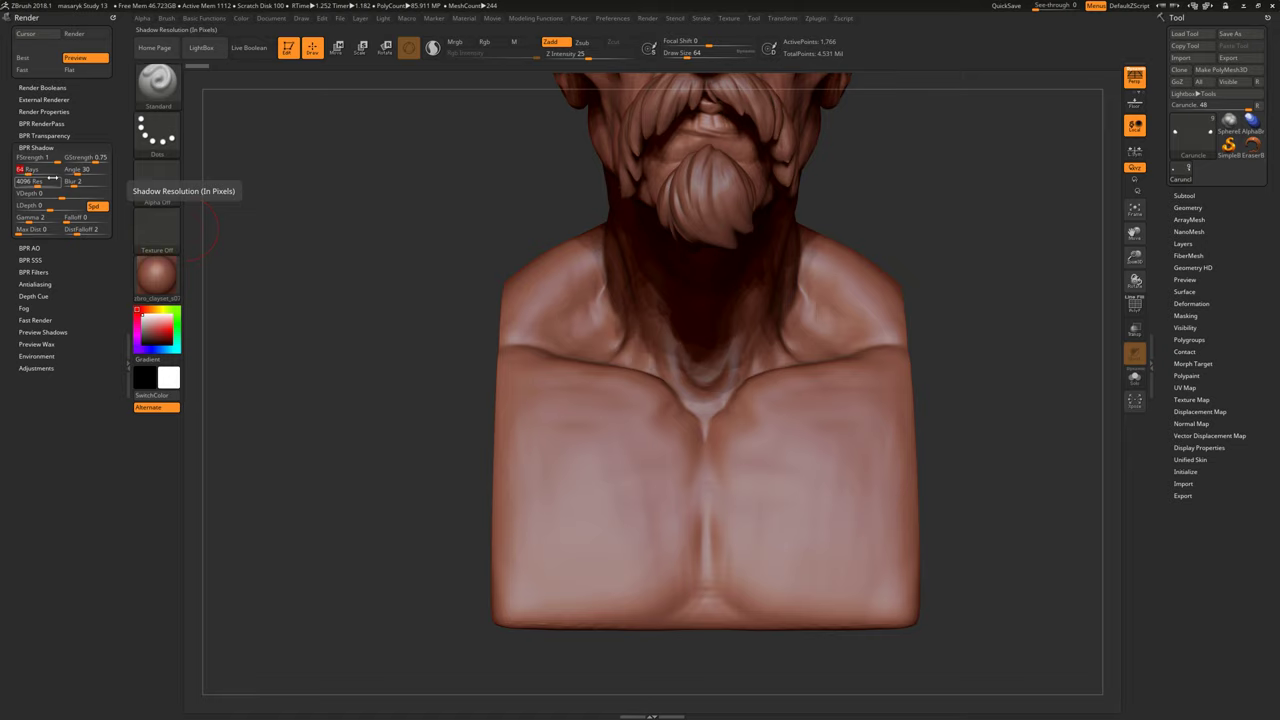
key(shift+r)
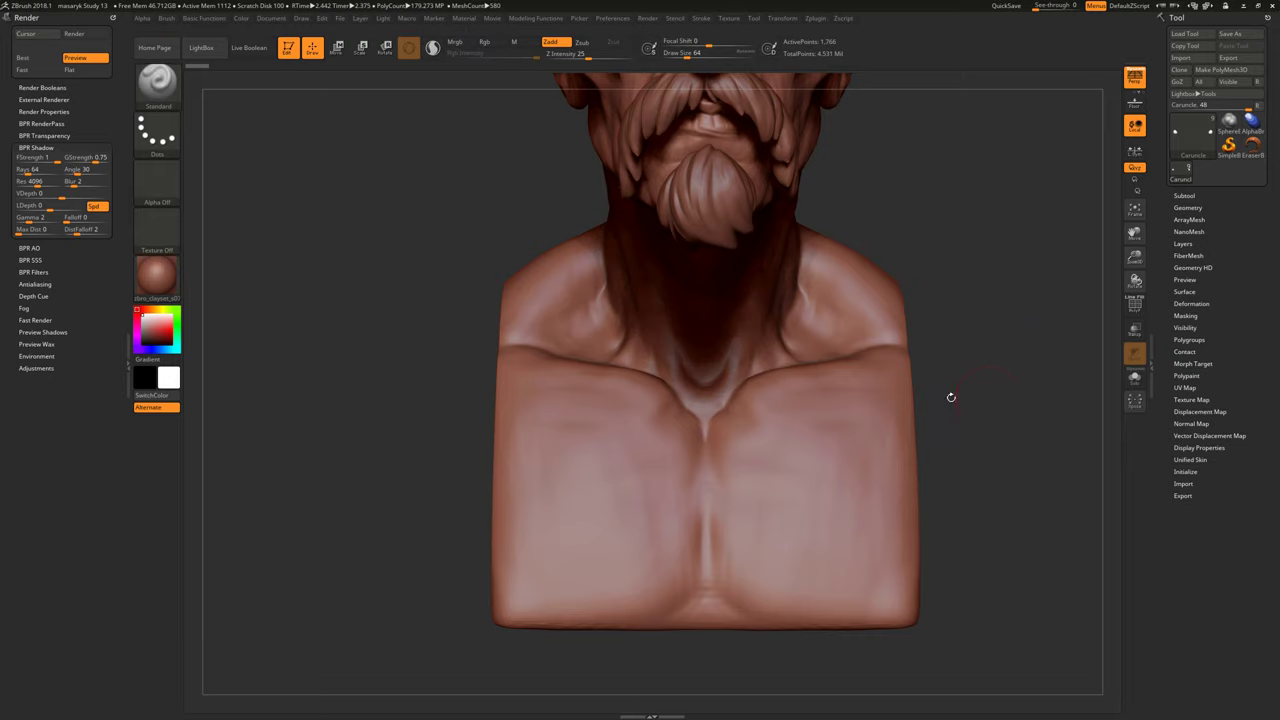
Set the BPR shadow Angle to 50 and render the bust's face and neck.
drag(966, 185, 957, 346)
click(77, 172)
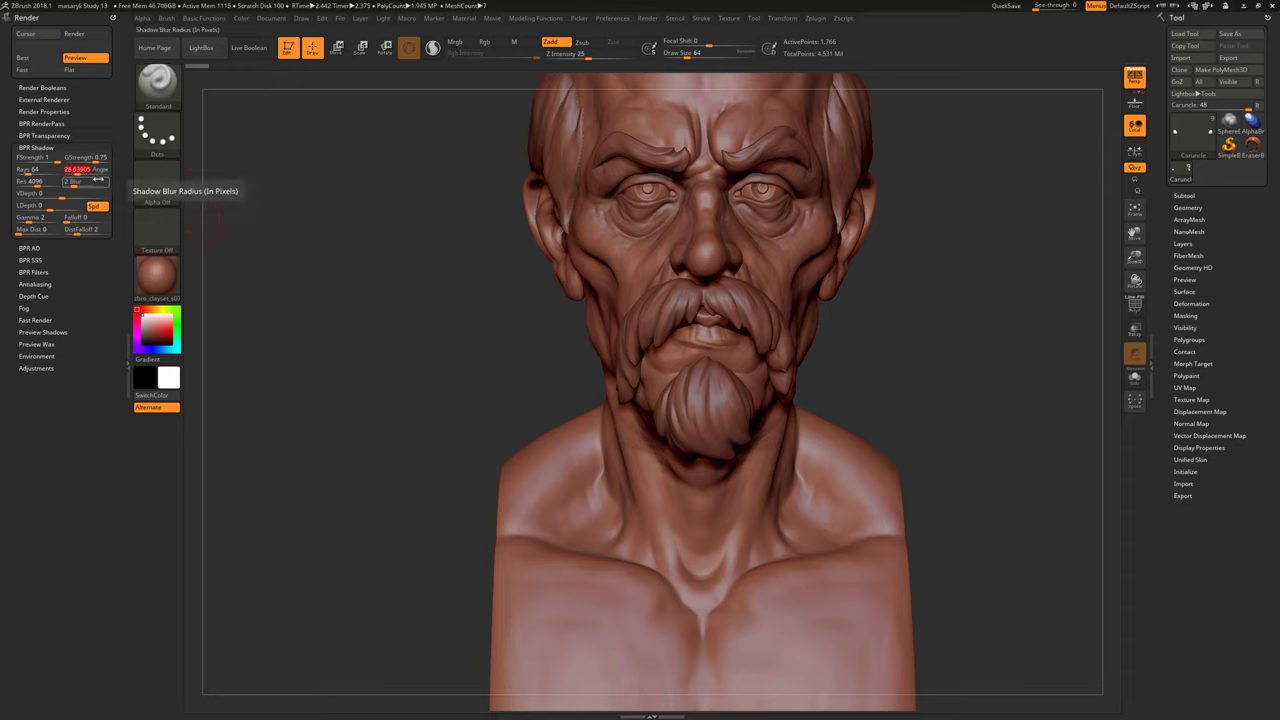
text(50)
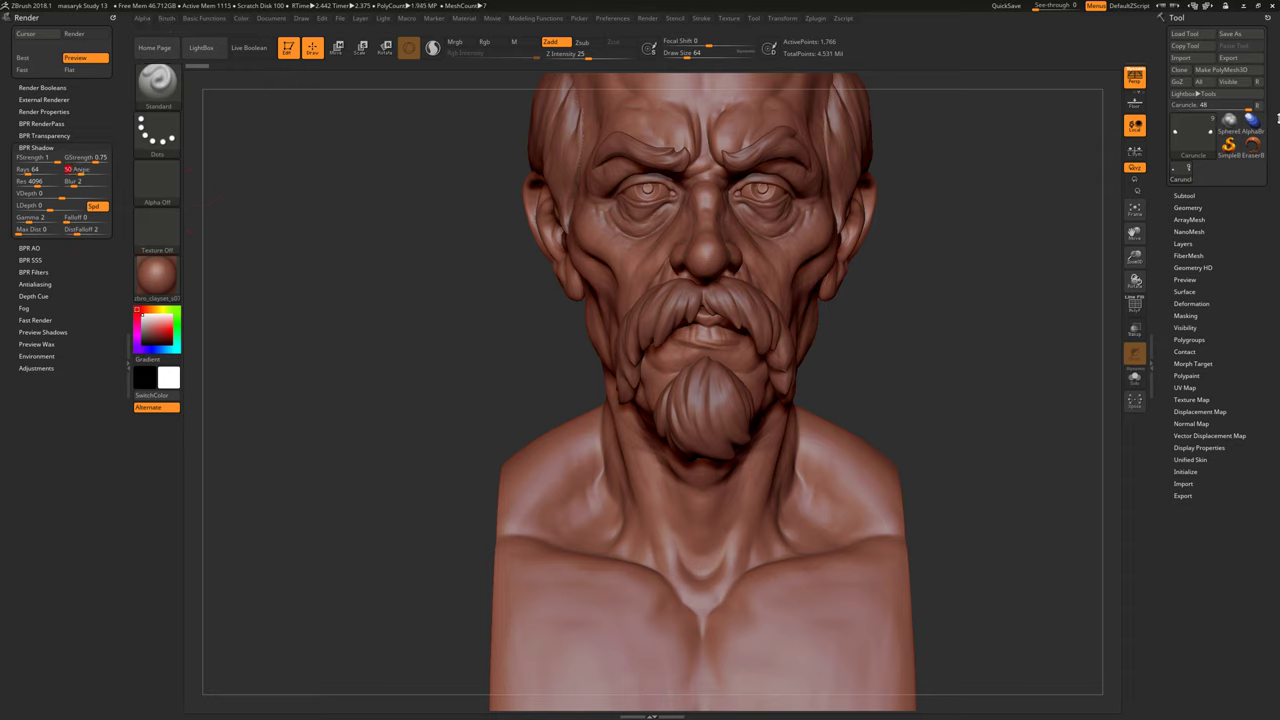
key(shift+r)
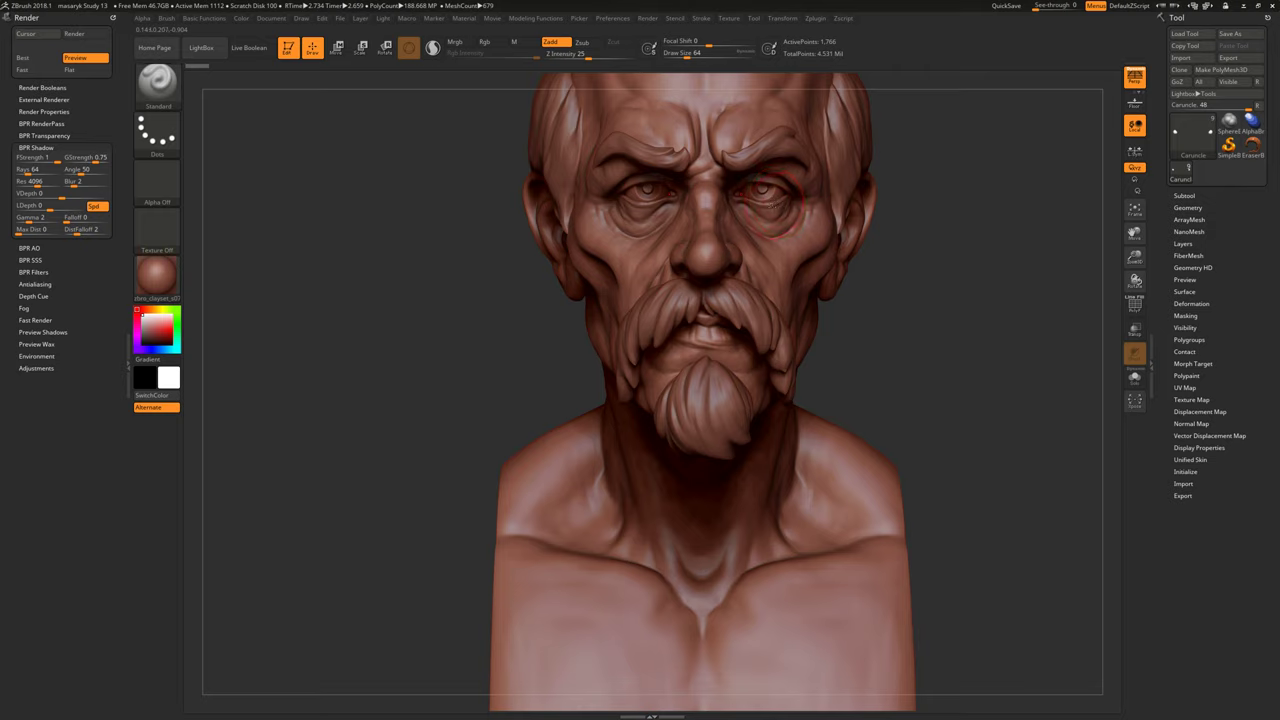
Set the BPR shadow Angle to 30 and render the same view again.
click(89, 170)
text(30)
key(Return)
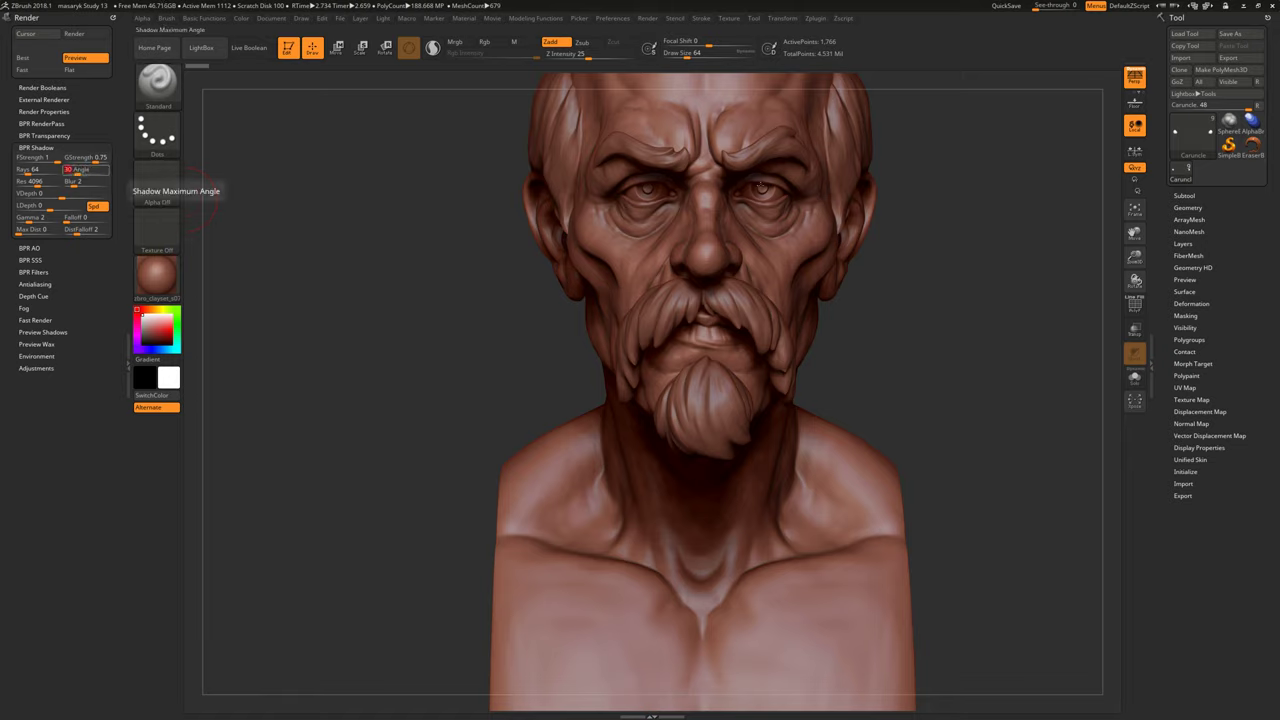
key(shift+r)
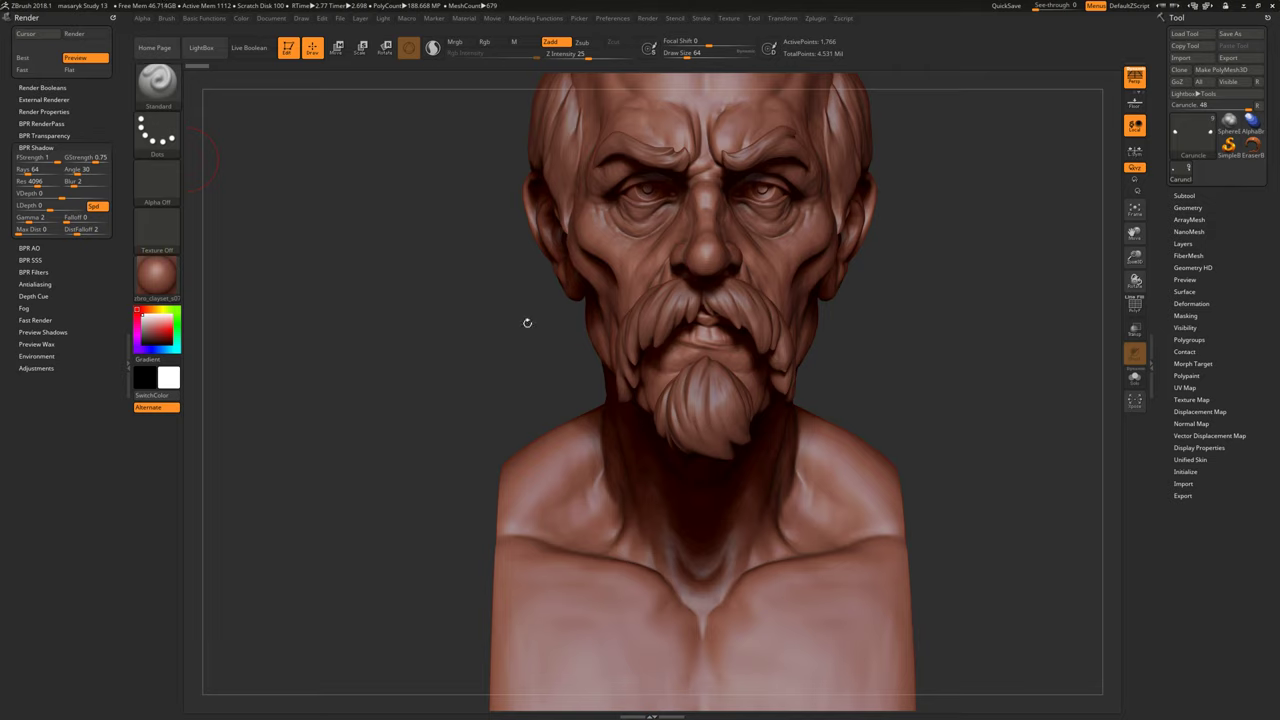
Set the BPR shadow Angle to 35 and run another BPR render.
click(97, 169)
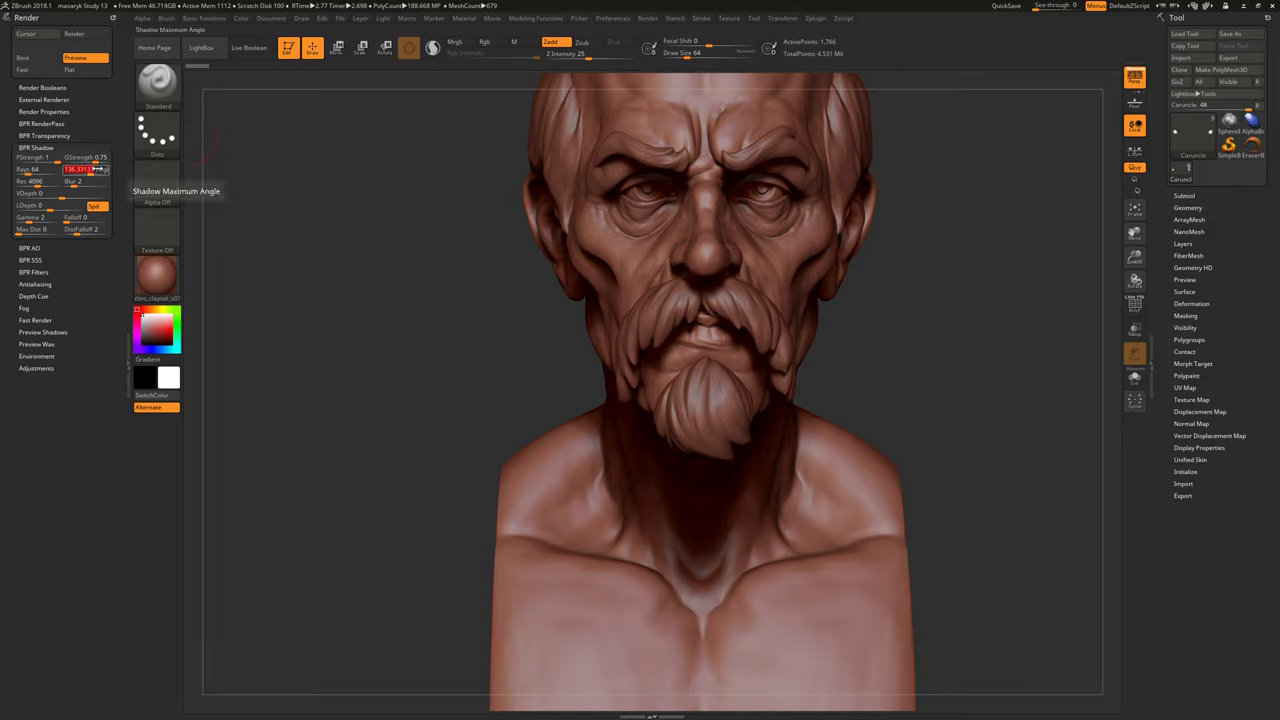
text(35)
key(Return)
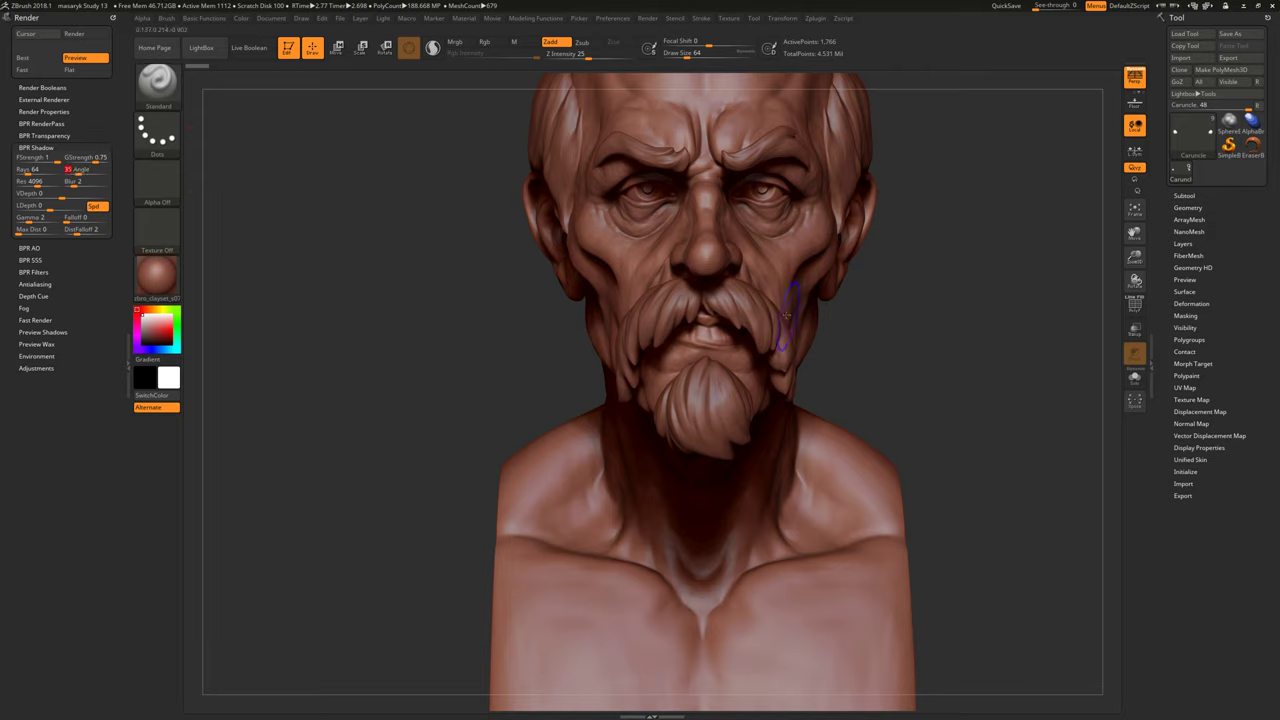
key(shift+r)
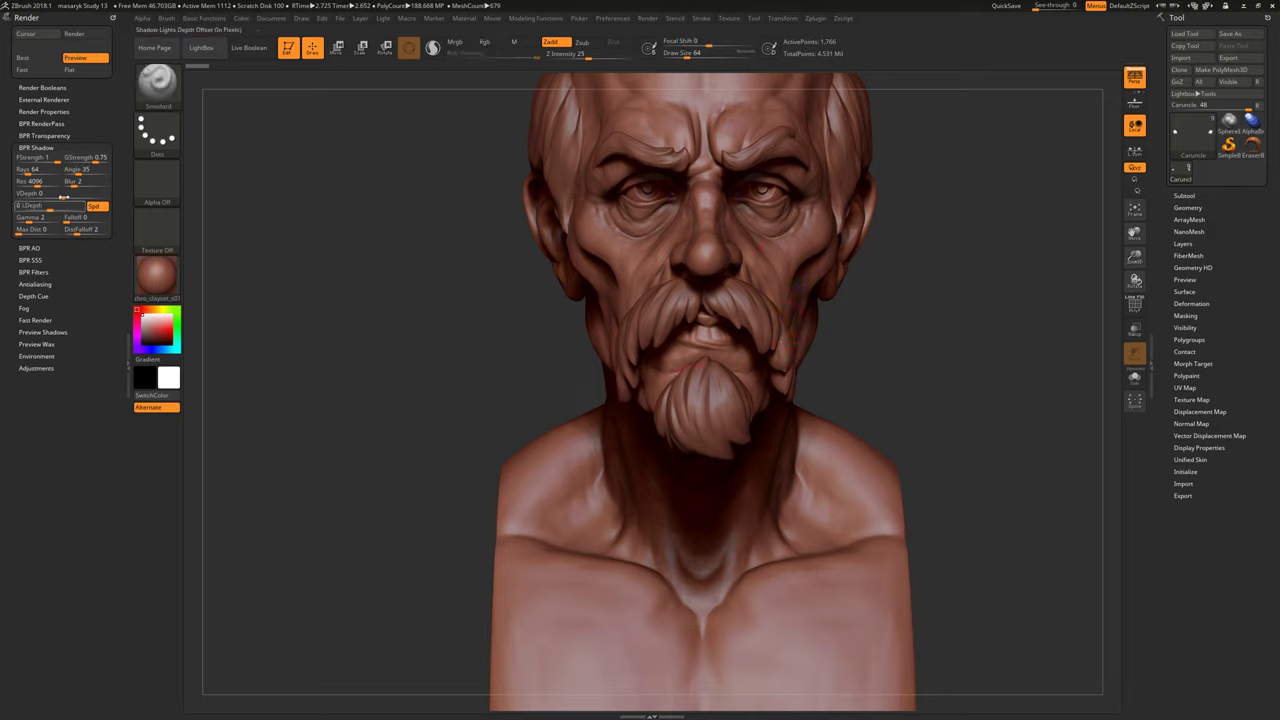
Set the BPR shadow Rays to 128 and Blur to 4, rendering the bust to check the shadow quality.
drag(33, 170, 42, 170)
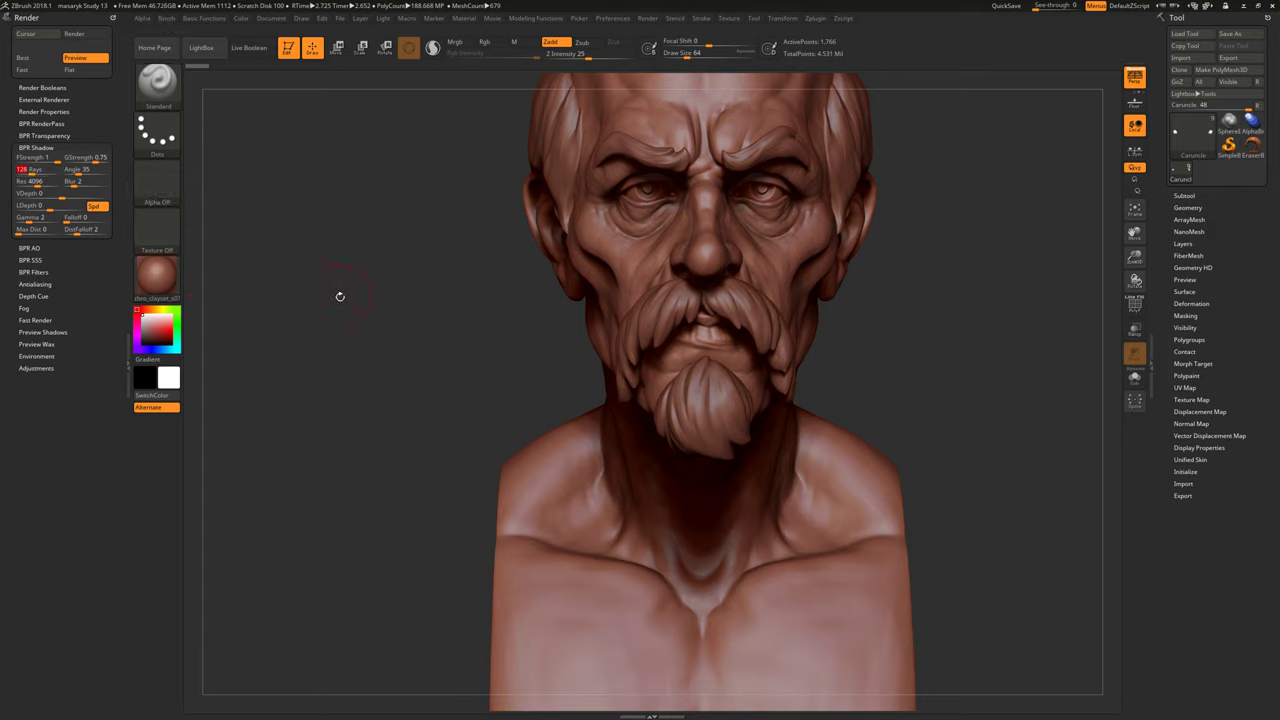
key(shift+r)
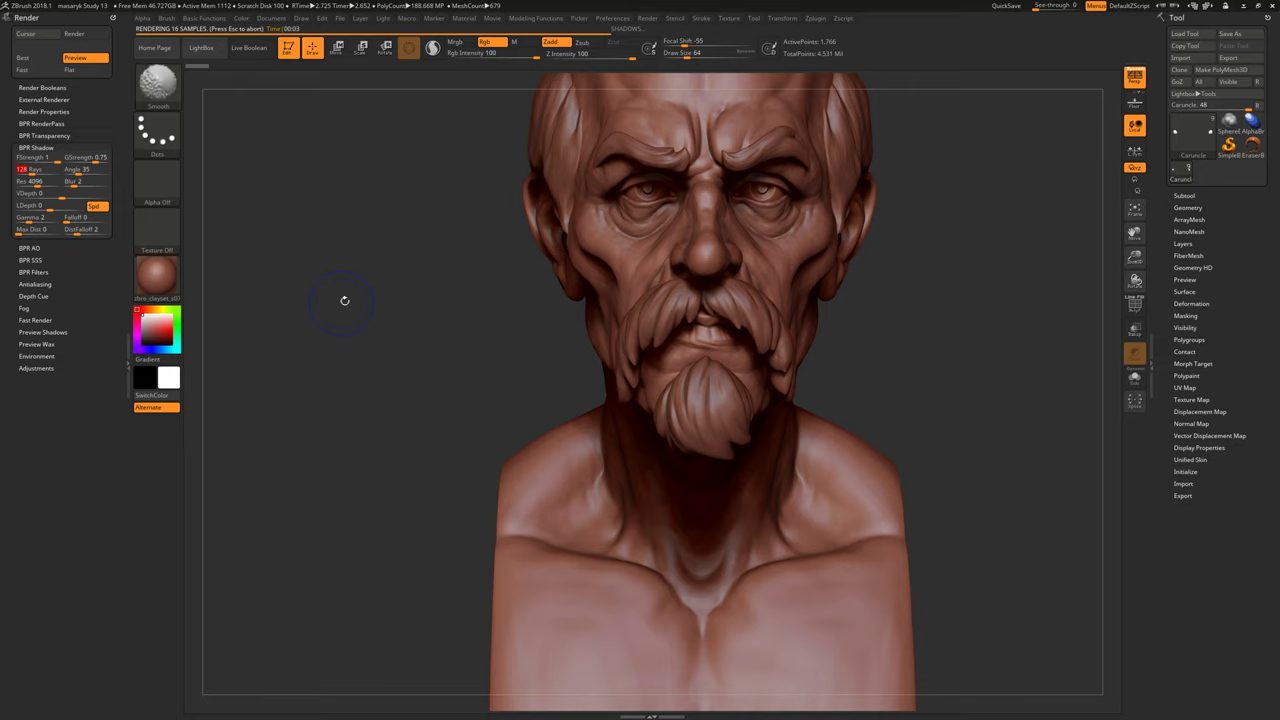
click(88, 181)
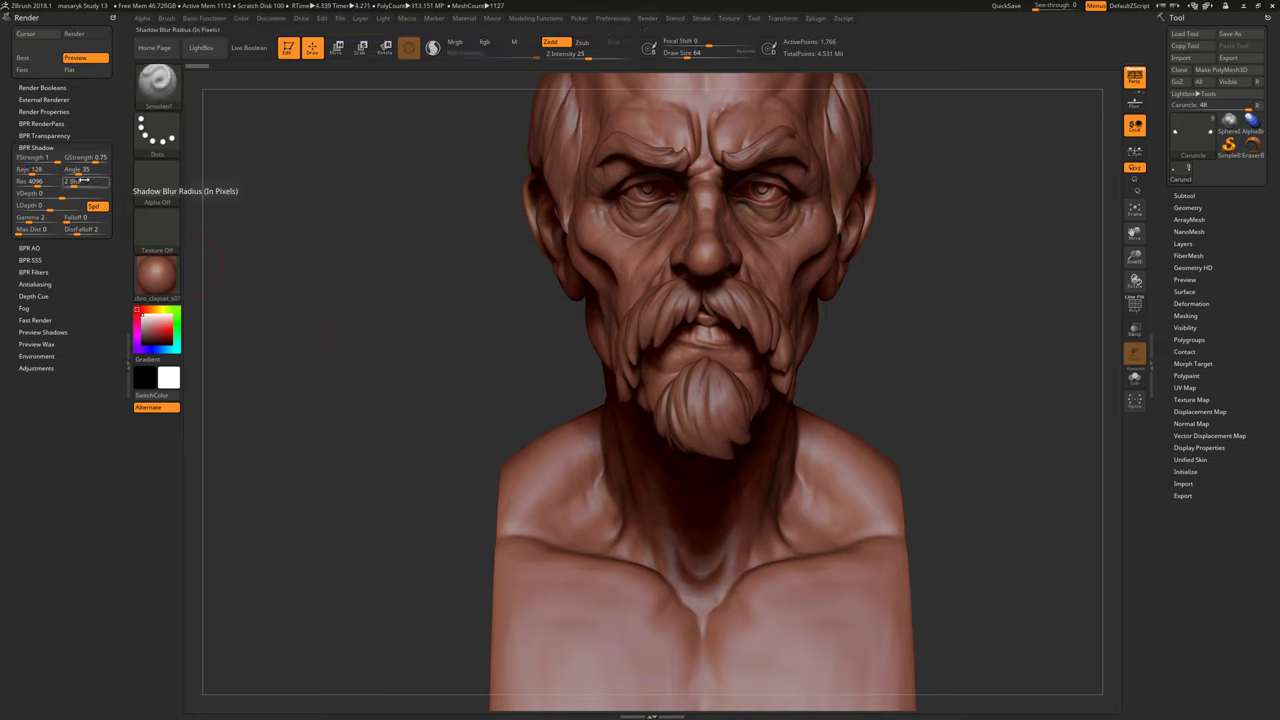
text(10)
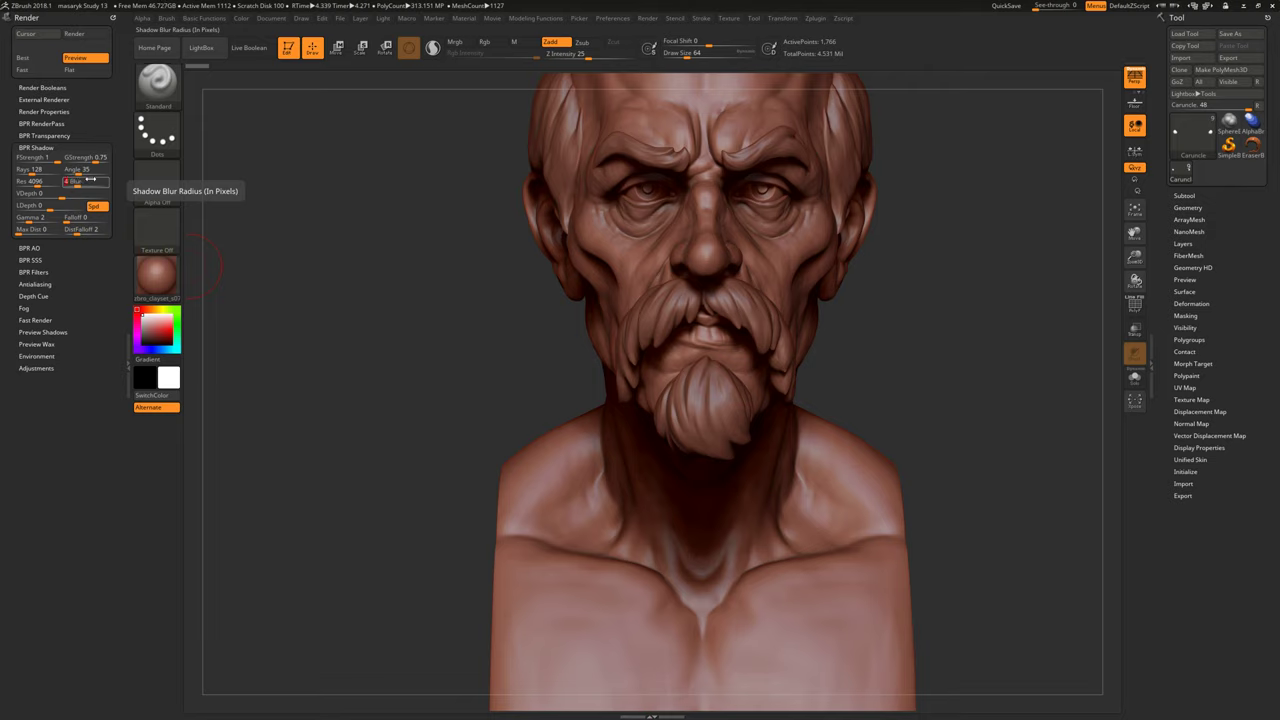
key(ctrl+shift+r)
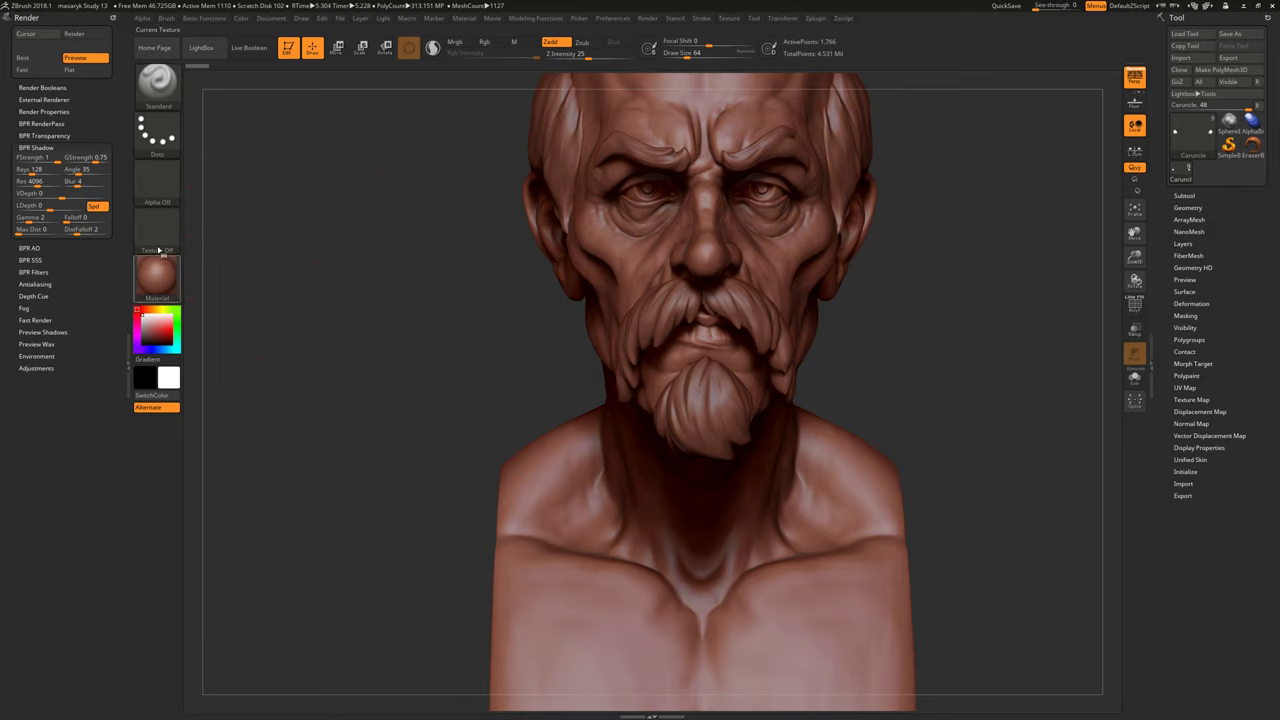
Set the BPR shadow Angle to 32 and bring the whole bust into view from the front.
click(88, 172)
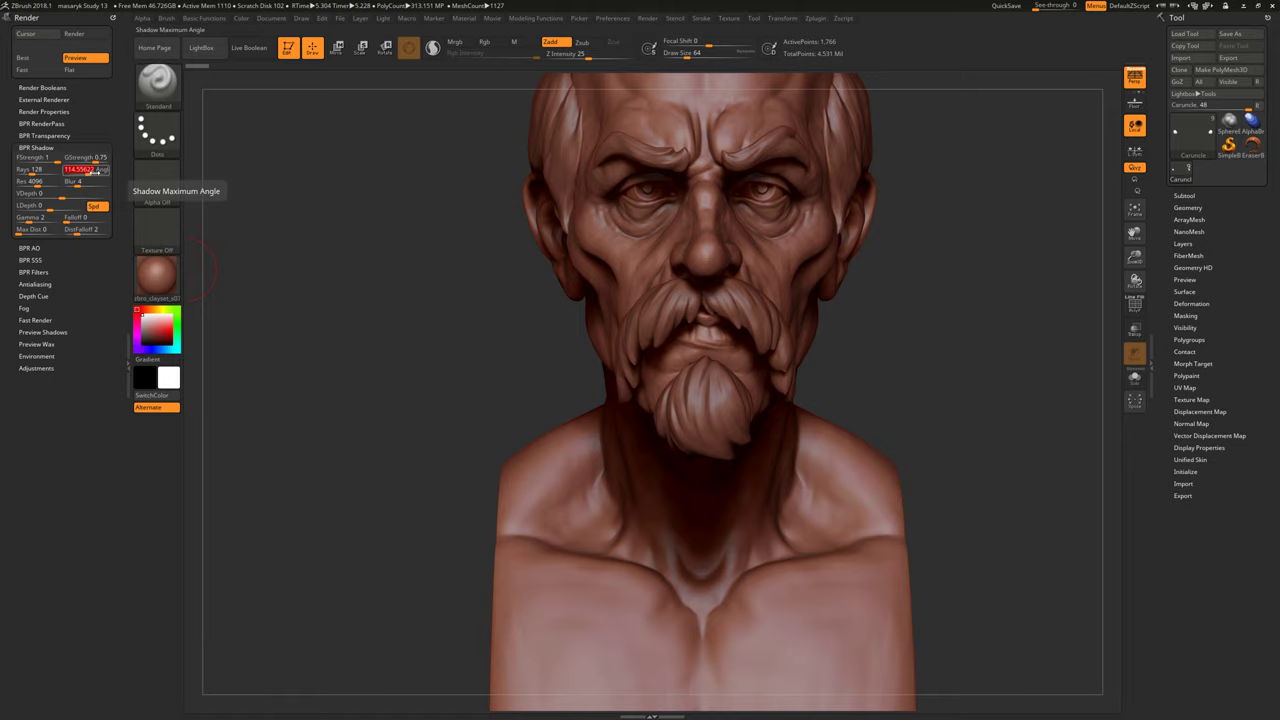
text(32)
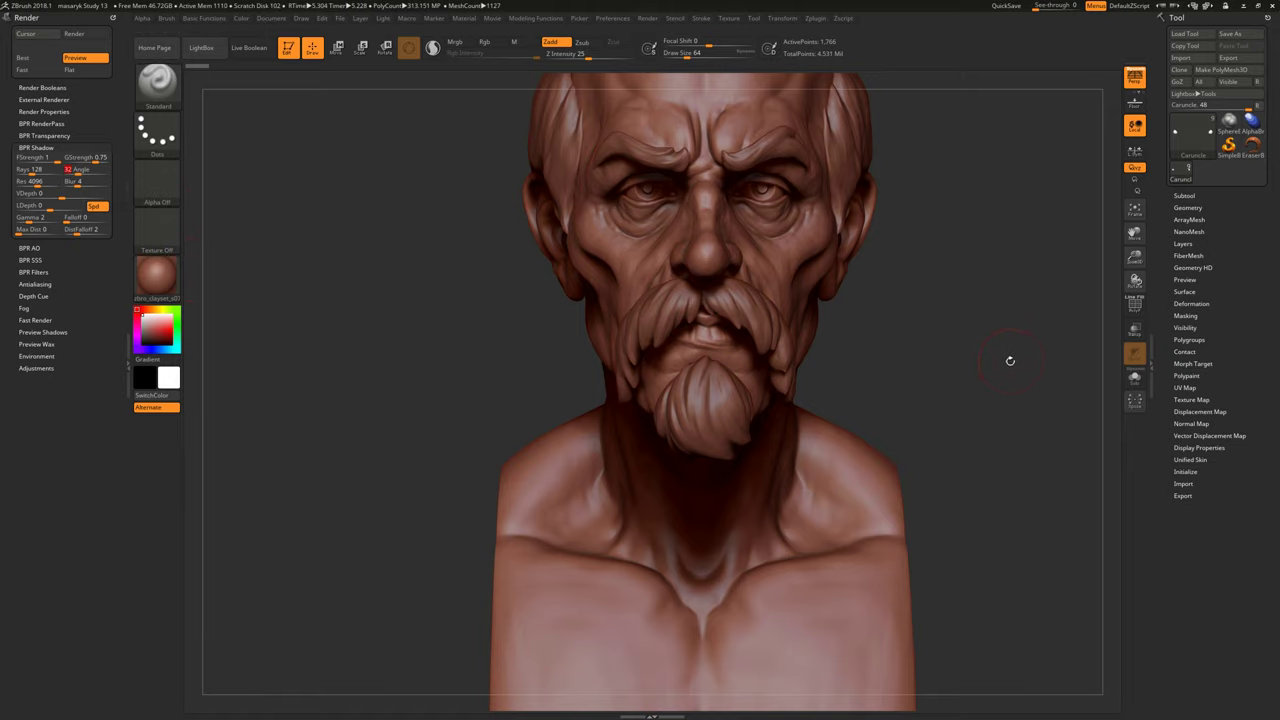
mouse_move(1009, 360)
mouse_down()
mouse_move(971, 360)
mouse_move(966, 388)
mouse_move(934, 383)
mouse_move(936, 401)
mouse_up()
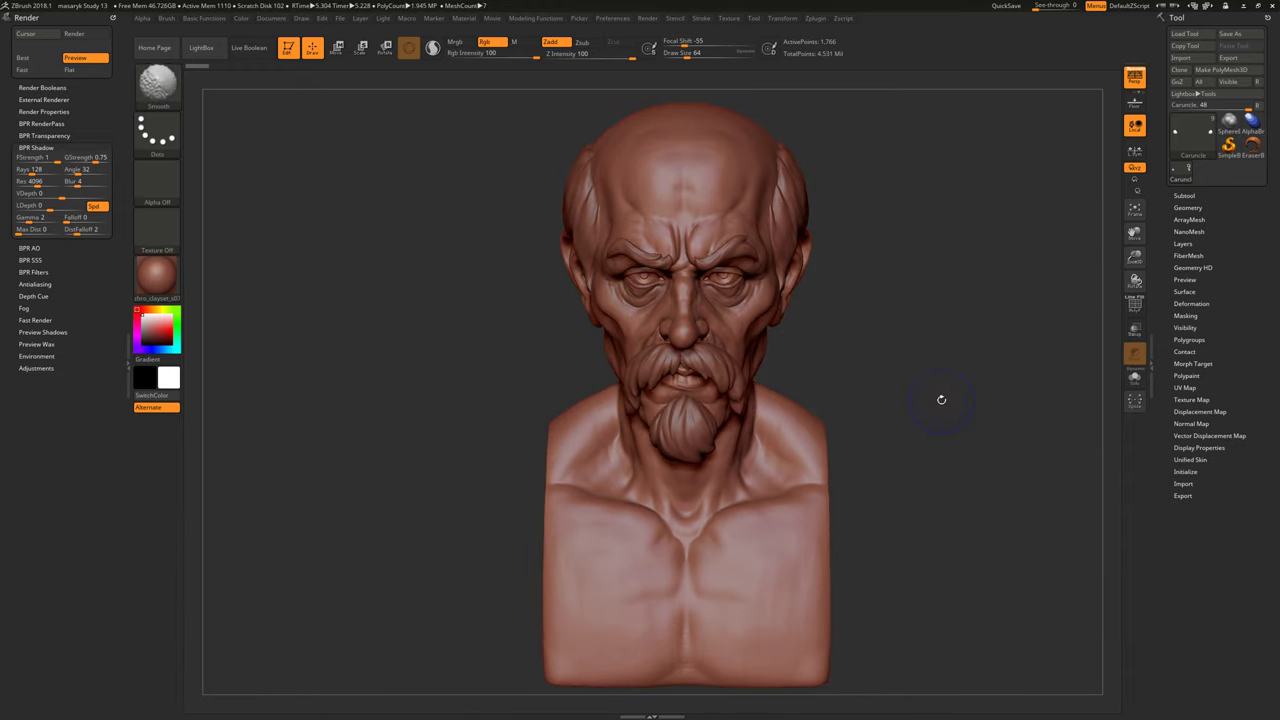
Render the front view of the bust with BPR and raise the shadow Blur radius.
key(shift+r)
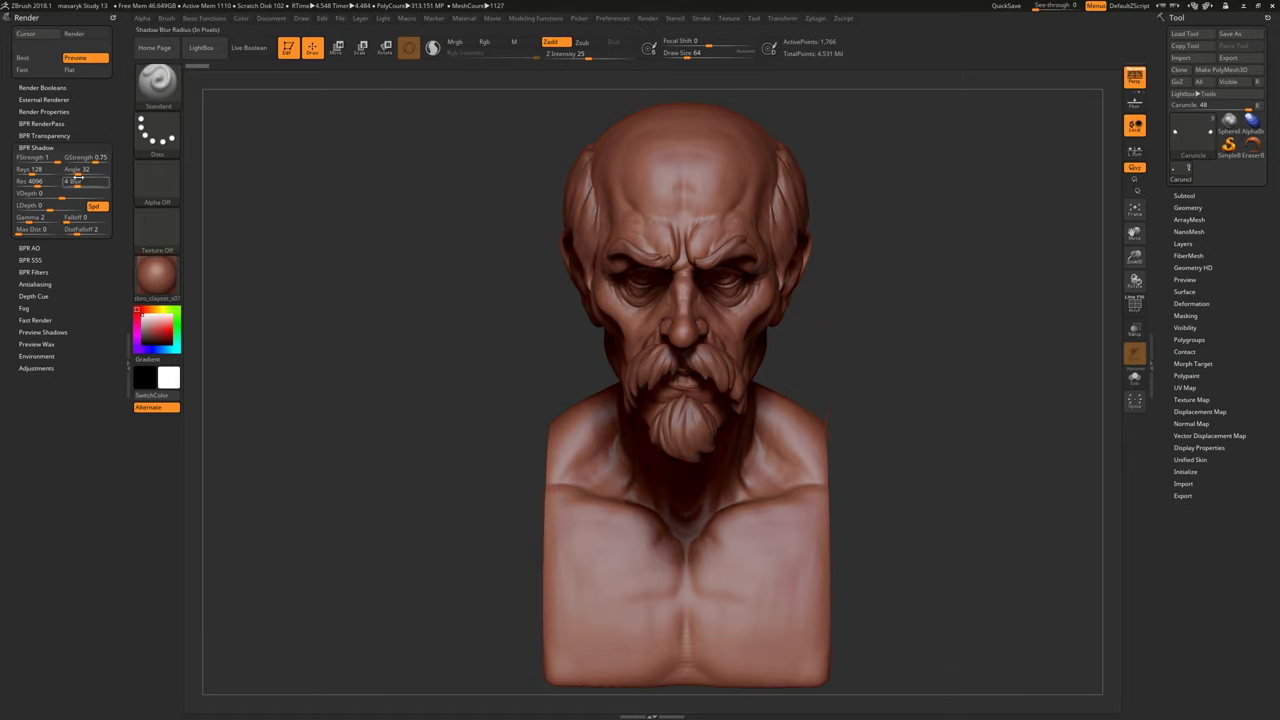
drag(78, 182, 82, 182)
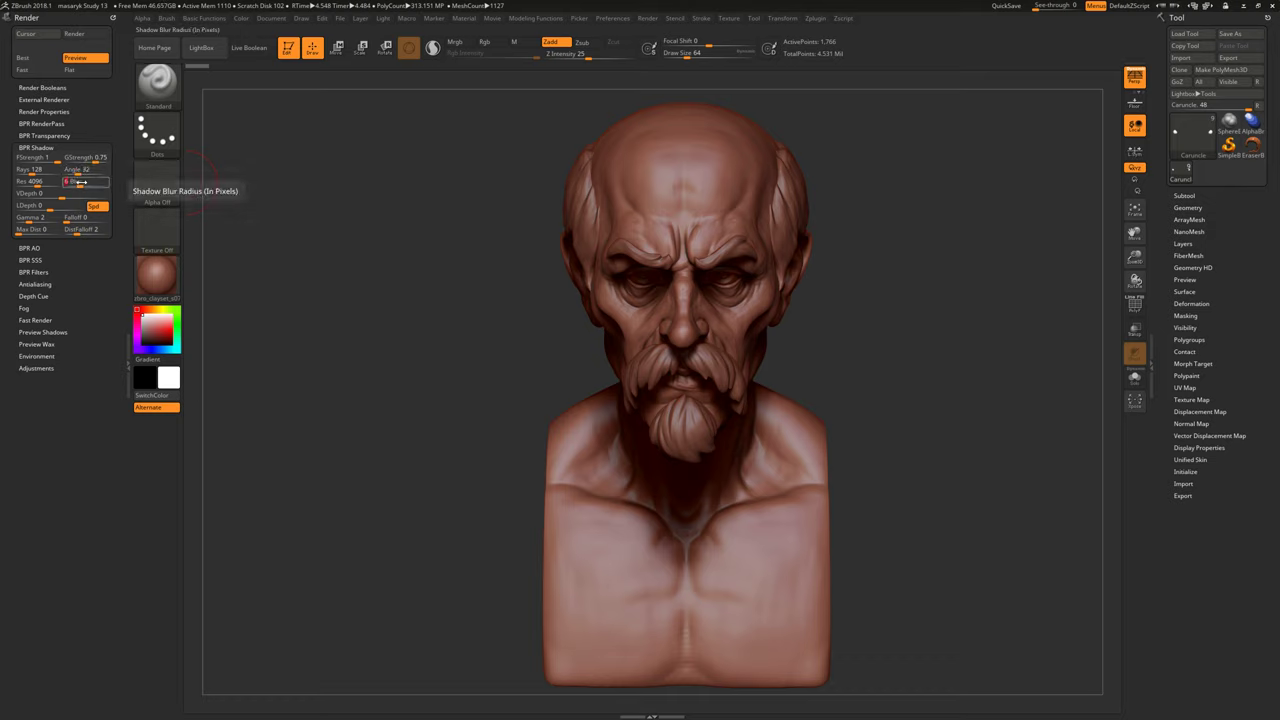
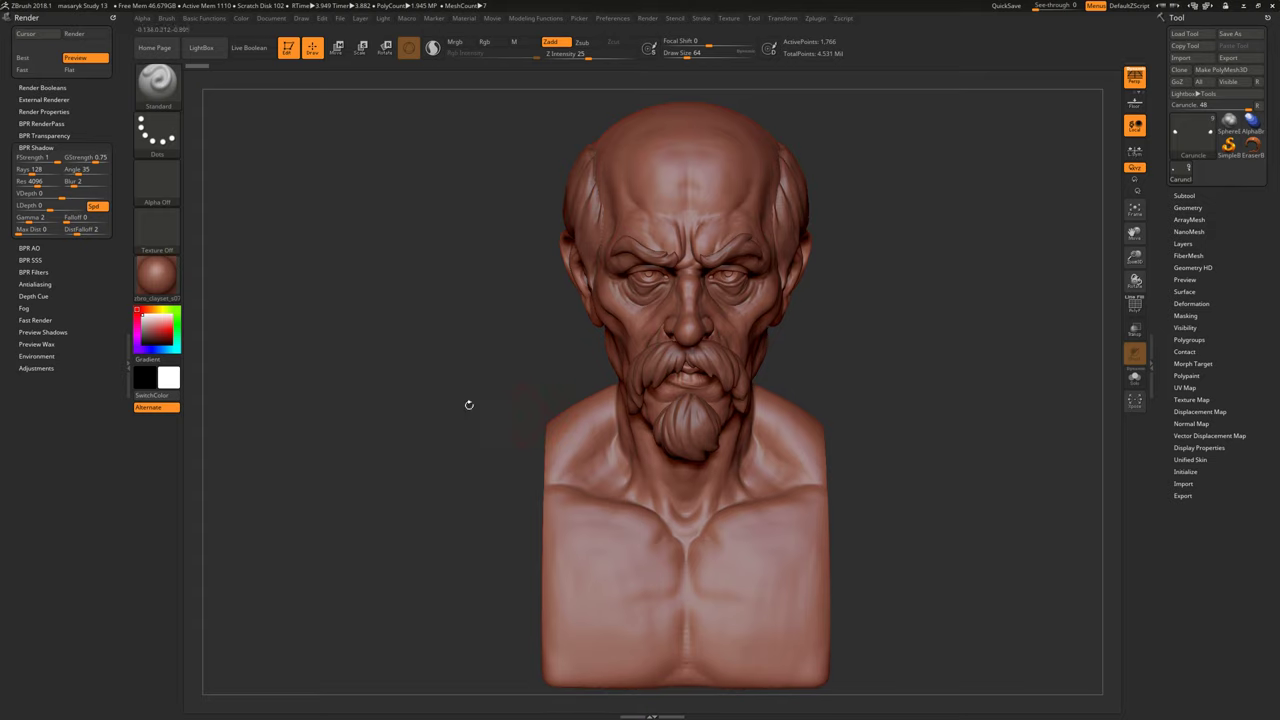
Set the BPR shadow Angle to 40 and render the bust squarely from the front.
click(88, 171)
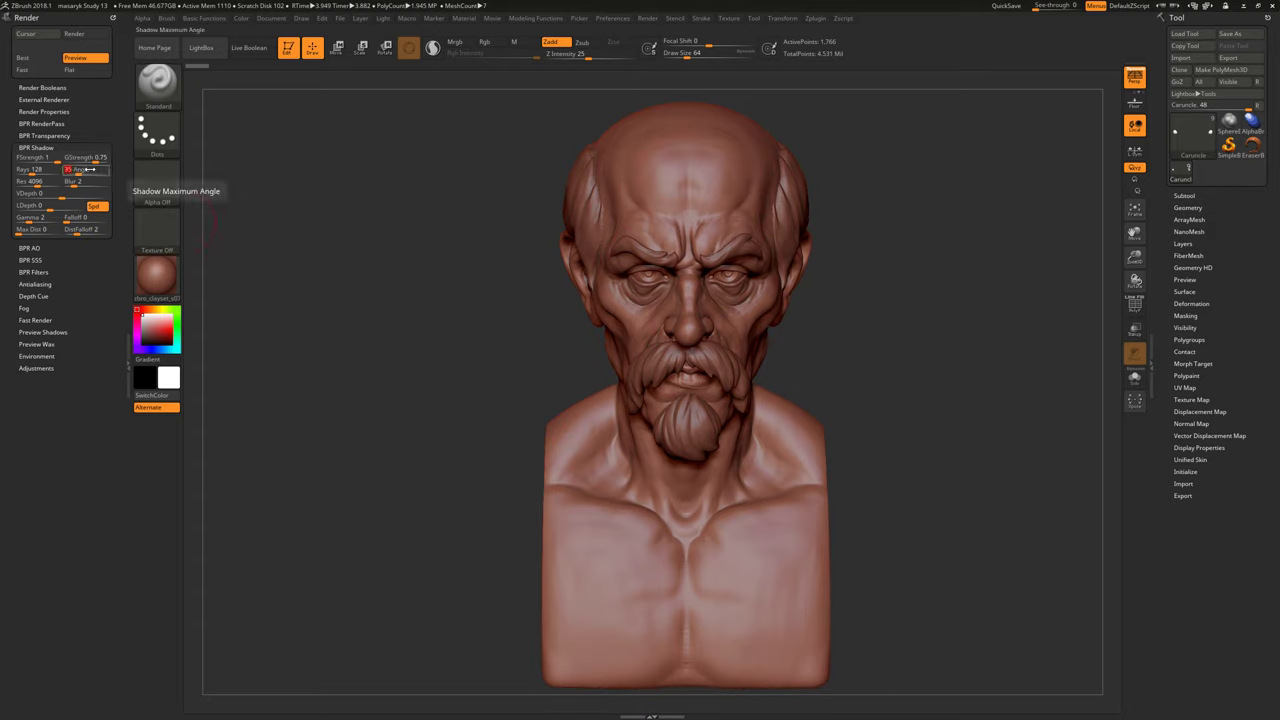
key(Return)
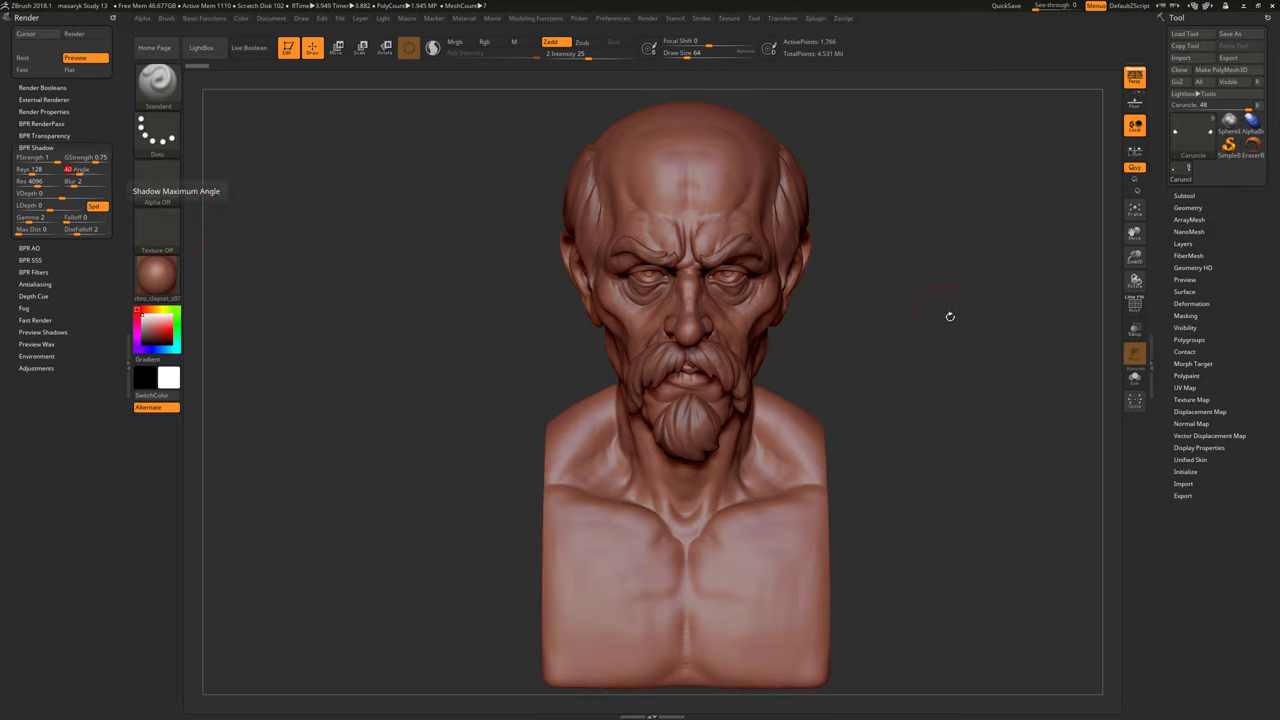
shift+drag(943, 349, 946, 354)
key(shift+r)
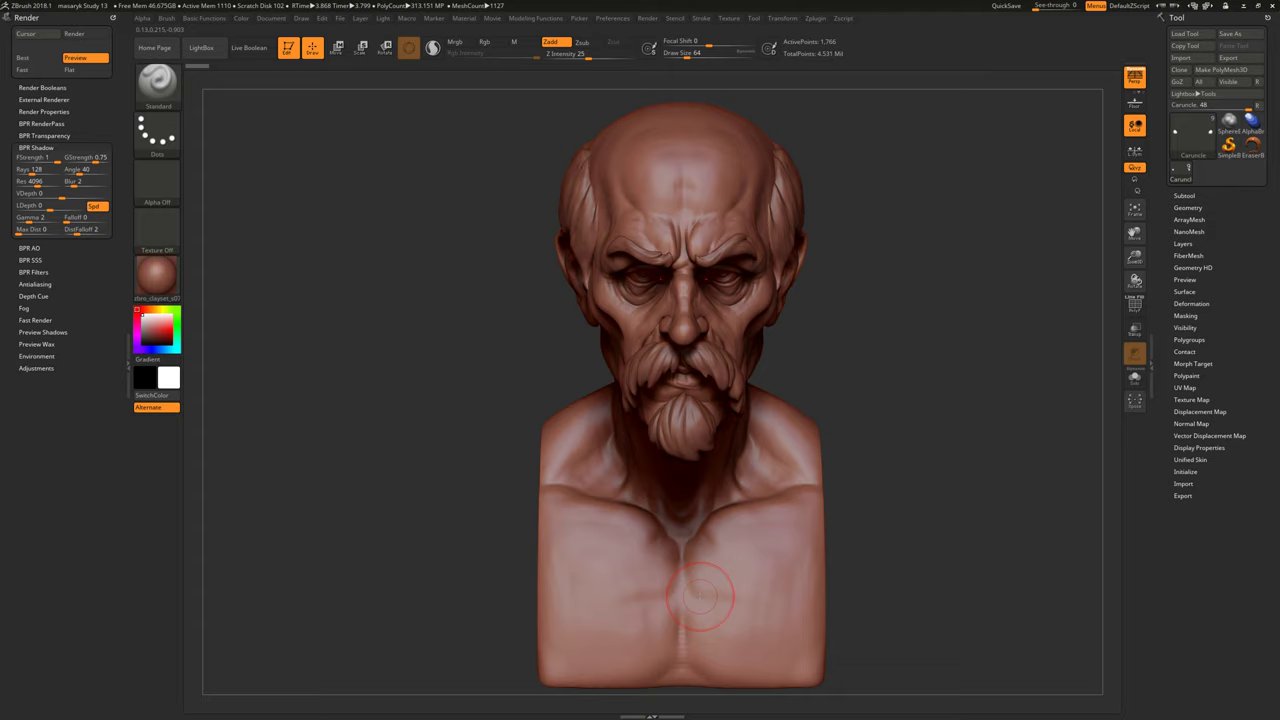
Set the BPR shadow Blur to 1 and run another BPR render of the front view.
click(78, 180)
text(3)
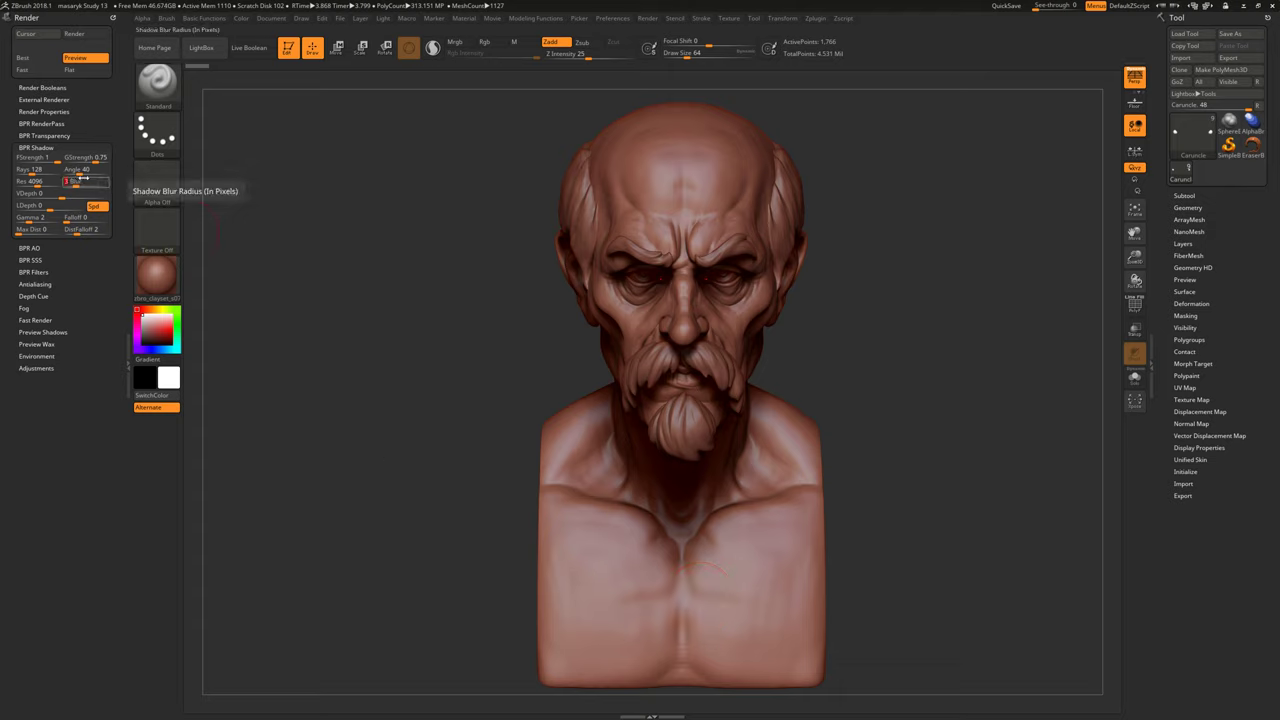
key(Return)
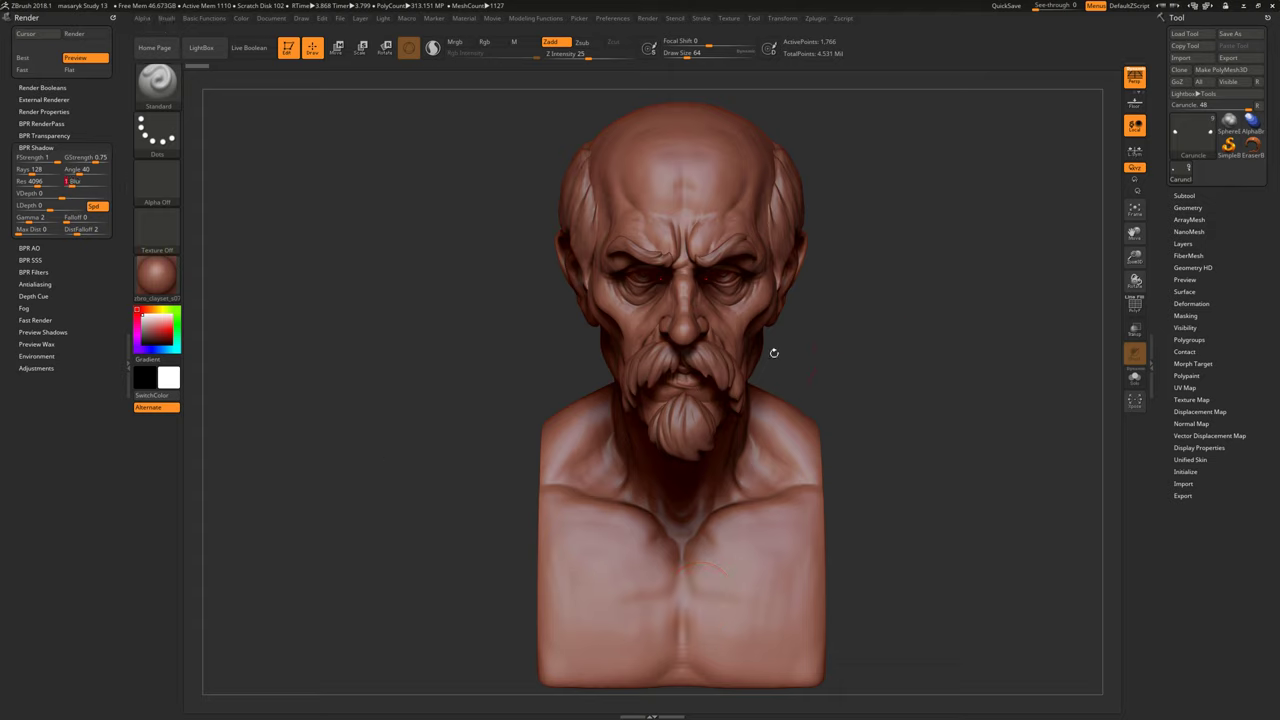
key(shift+r)
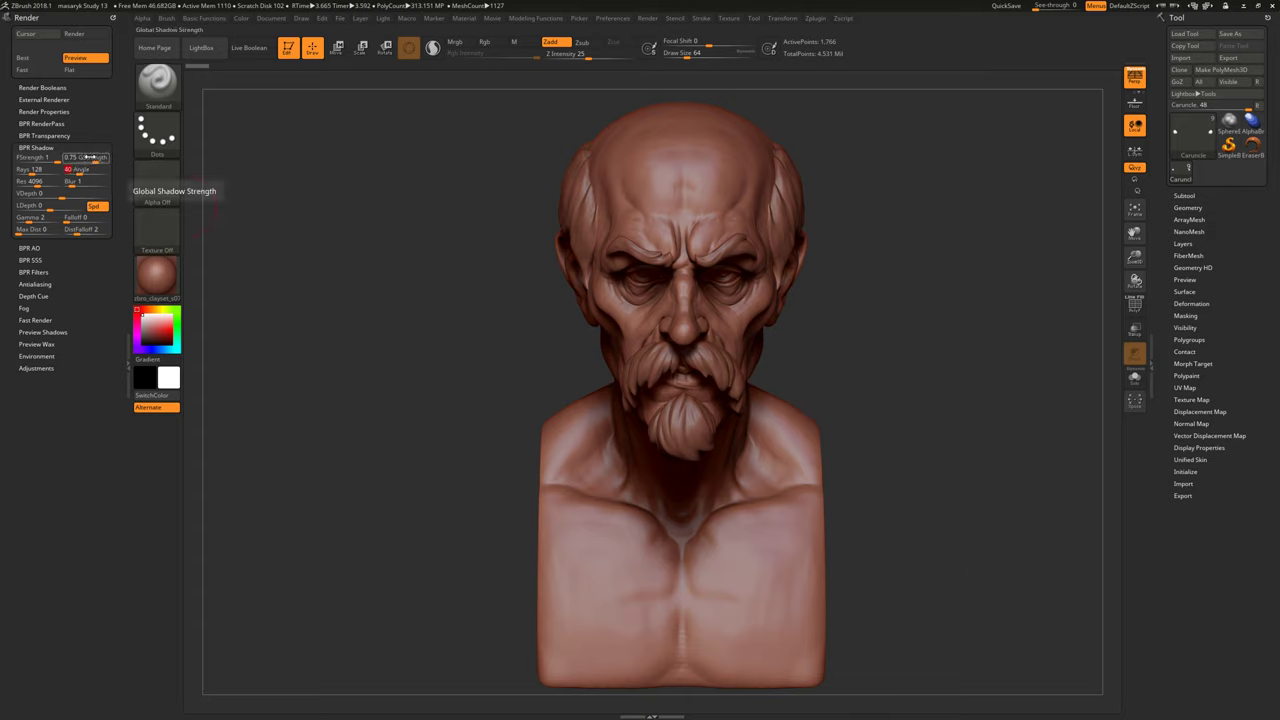
Set the BPR global shadow strength (GStrength) to 0.5 and render the bust to judge the lighter shadows.
drag(93, 153, 98, 153)
text(0.5)
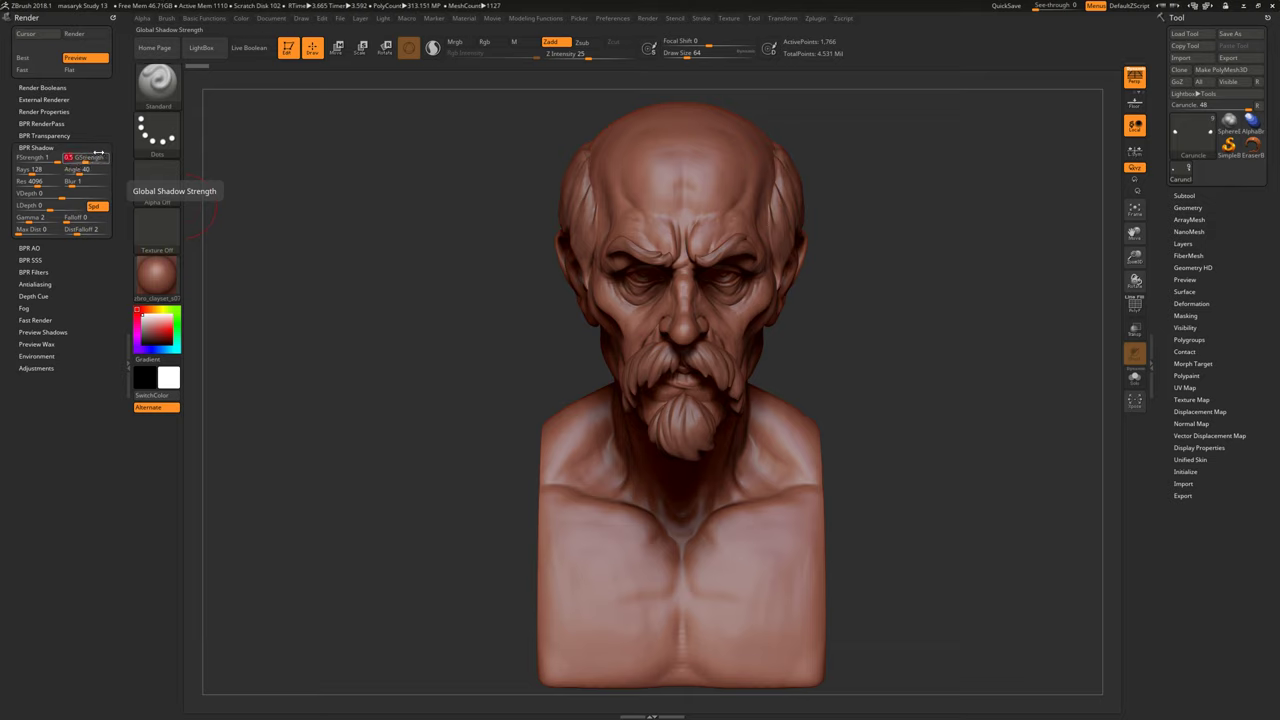
key(Return)
key(shift)
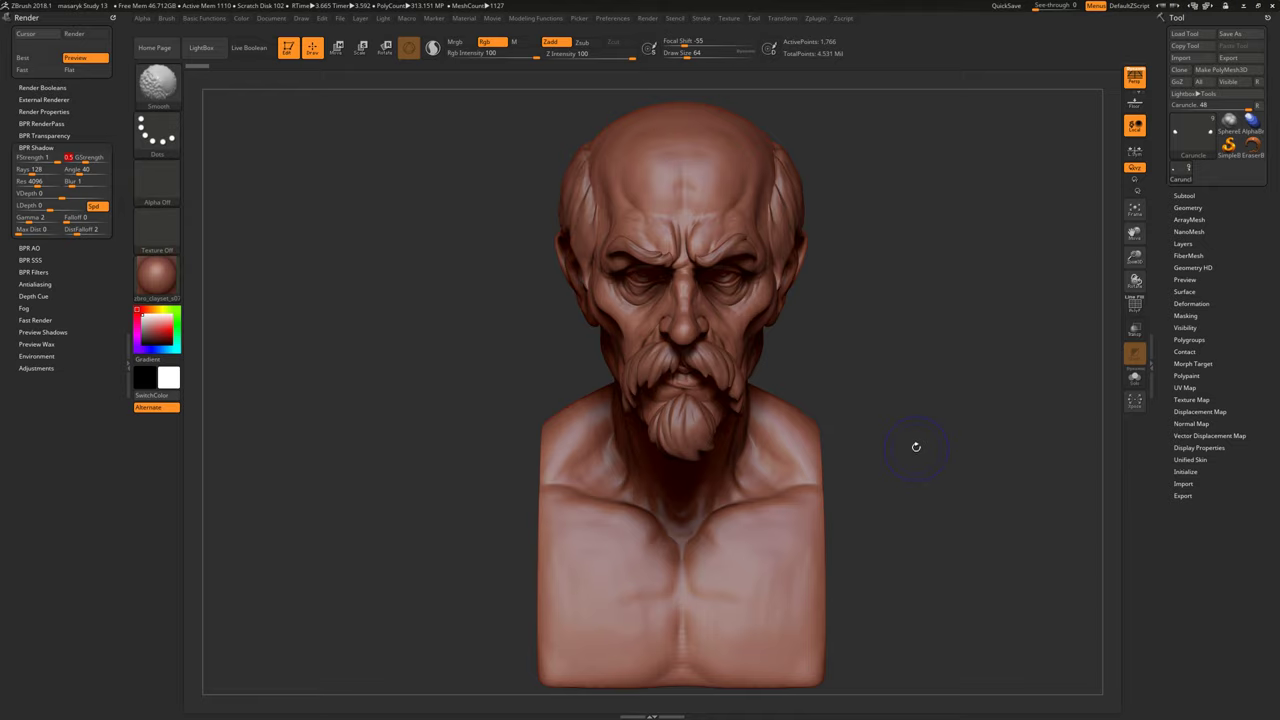
key(shift+r)
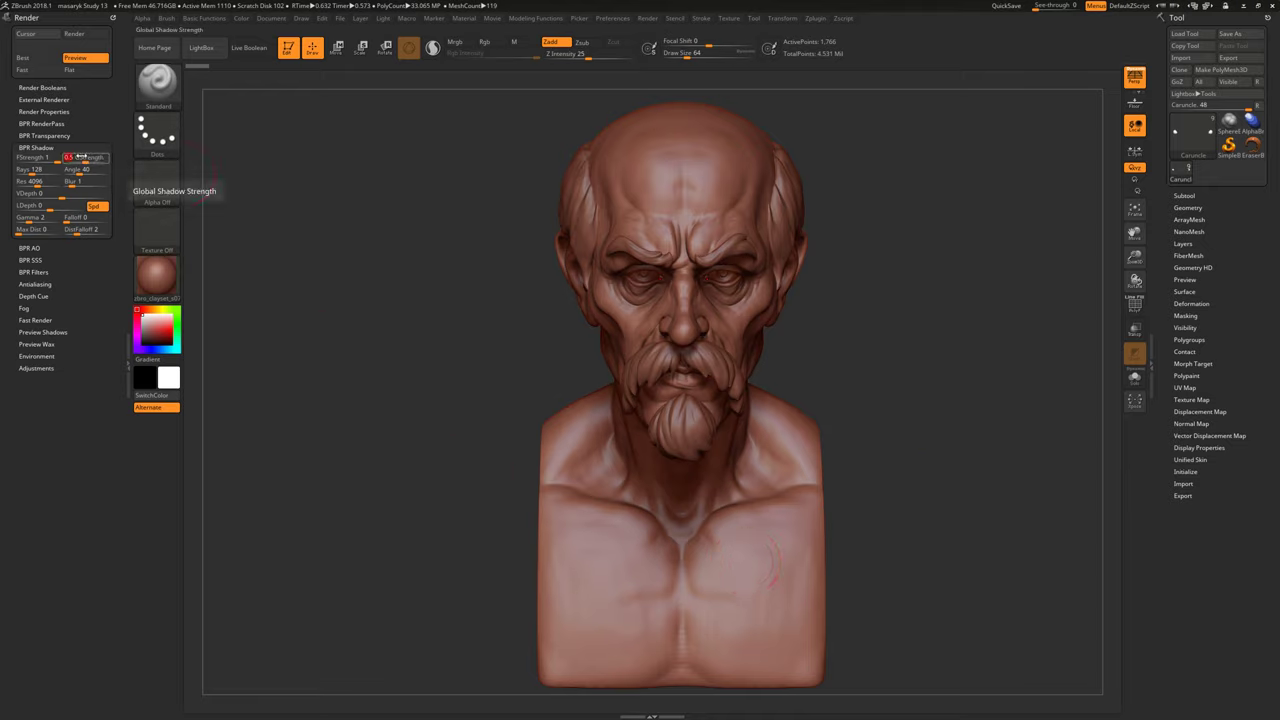
Set the BPR global shadow strength (GStrength) to 0.65 and render the front view.
text(.)
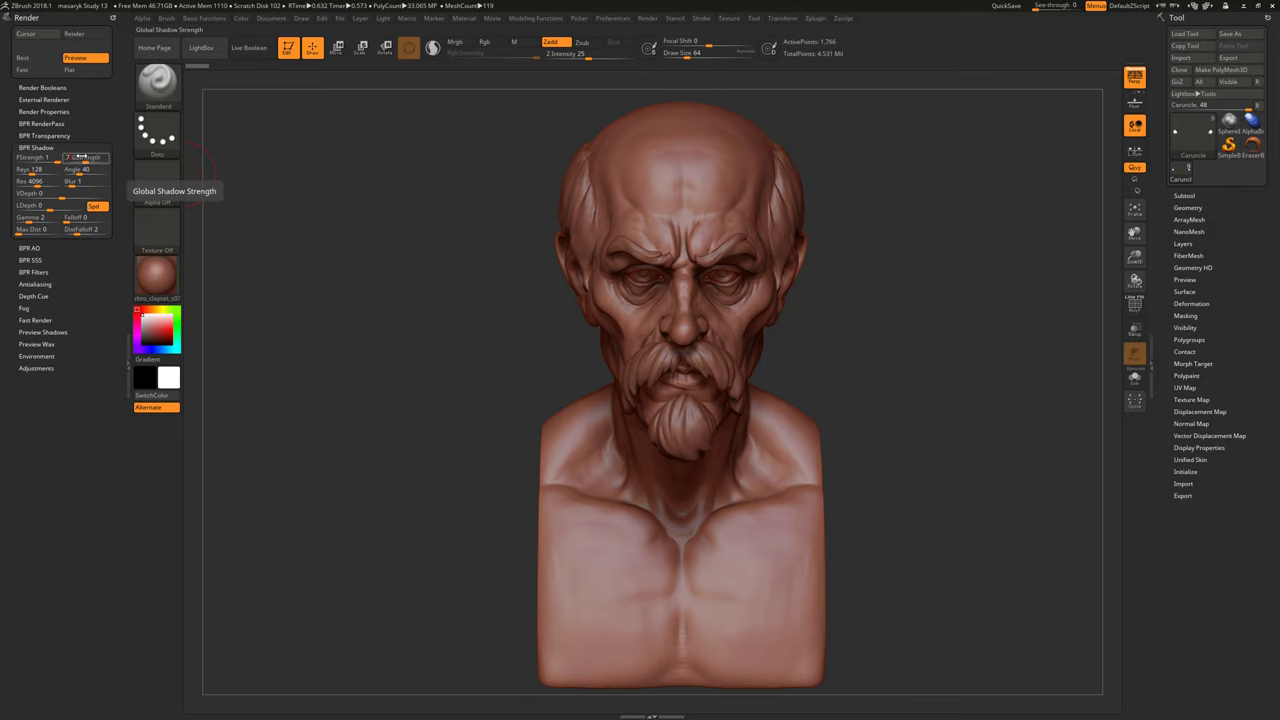
text(65)
key(Return)
key(shift+r)
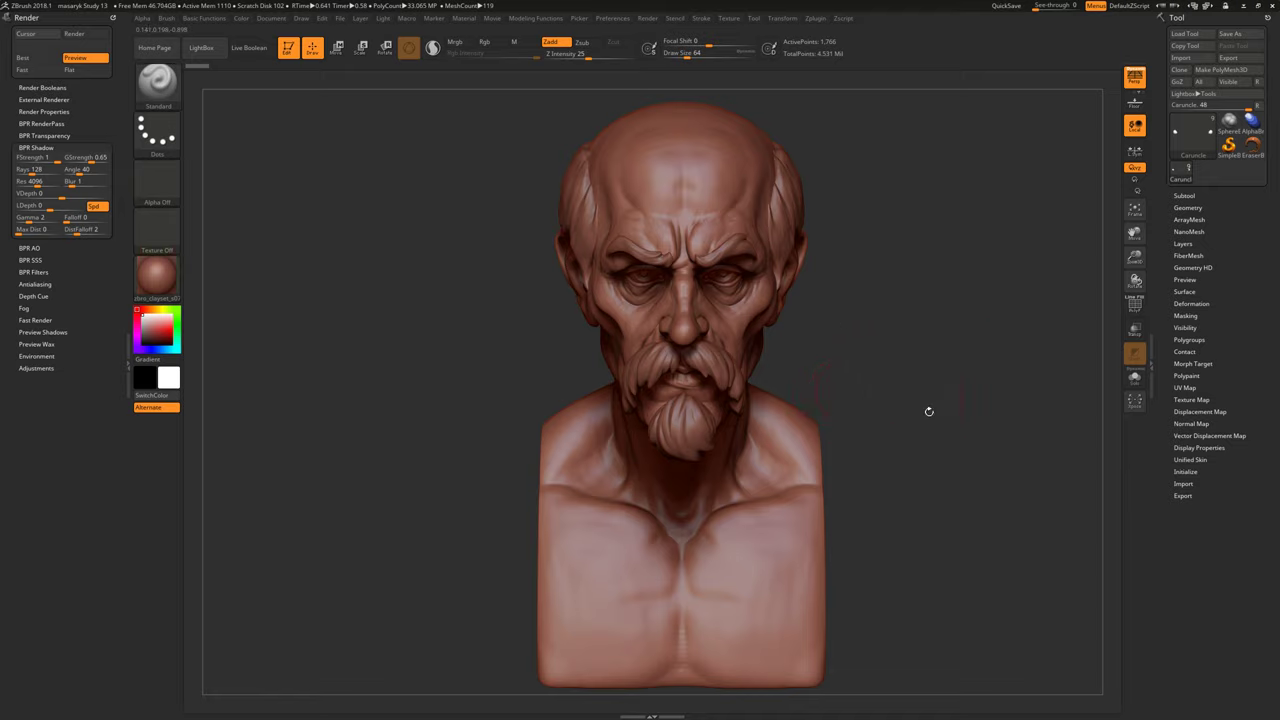
Check the bust from the side, return it to a straight front view and run a BPR render.
drag(983, 397, 877, 377)
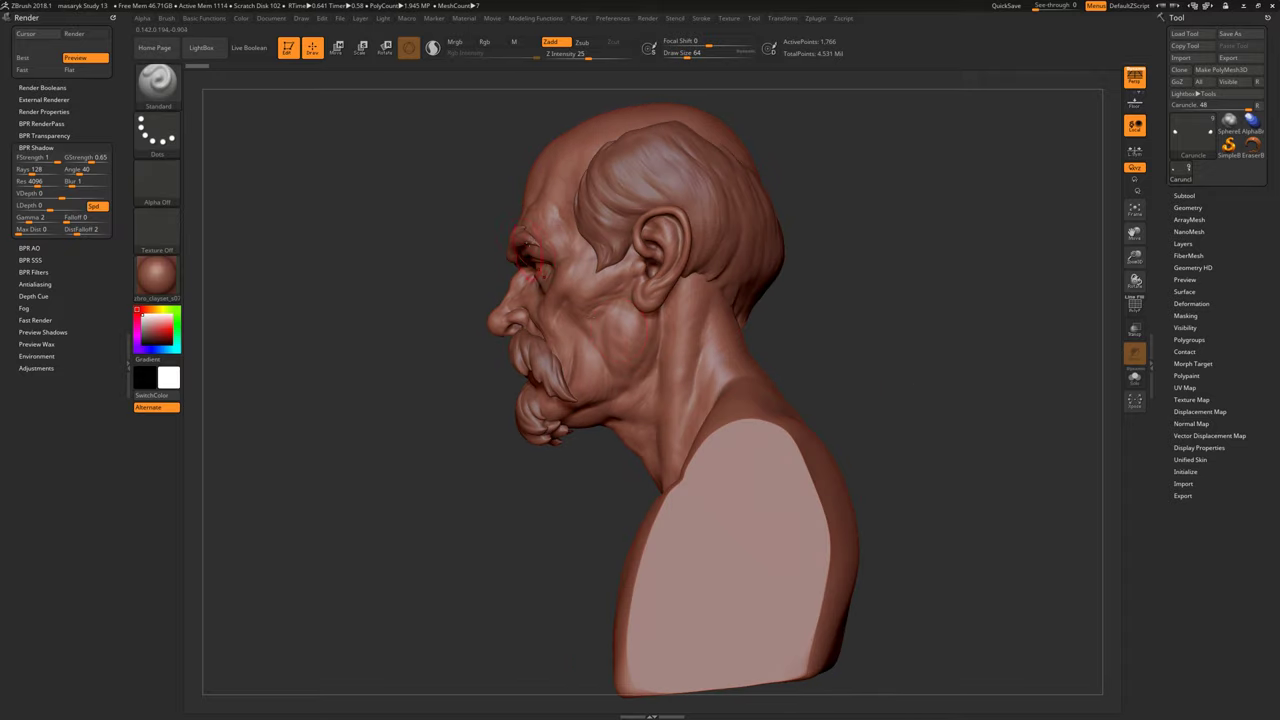
drag(465, 380, 587, 382)
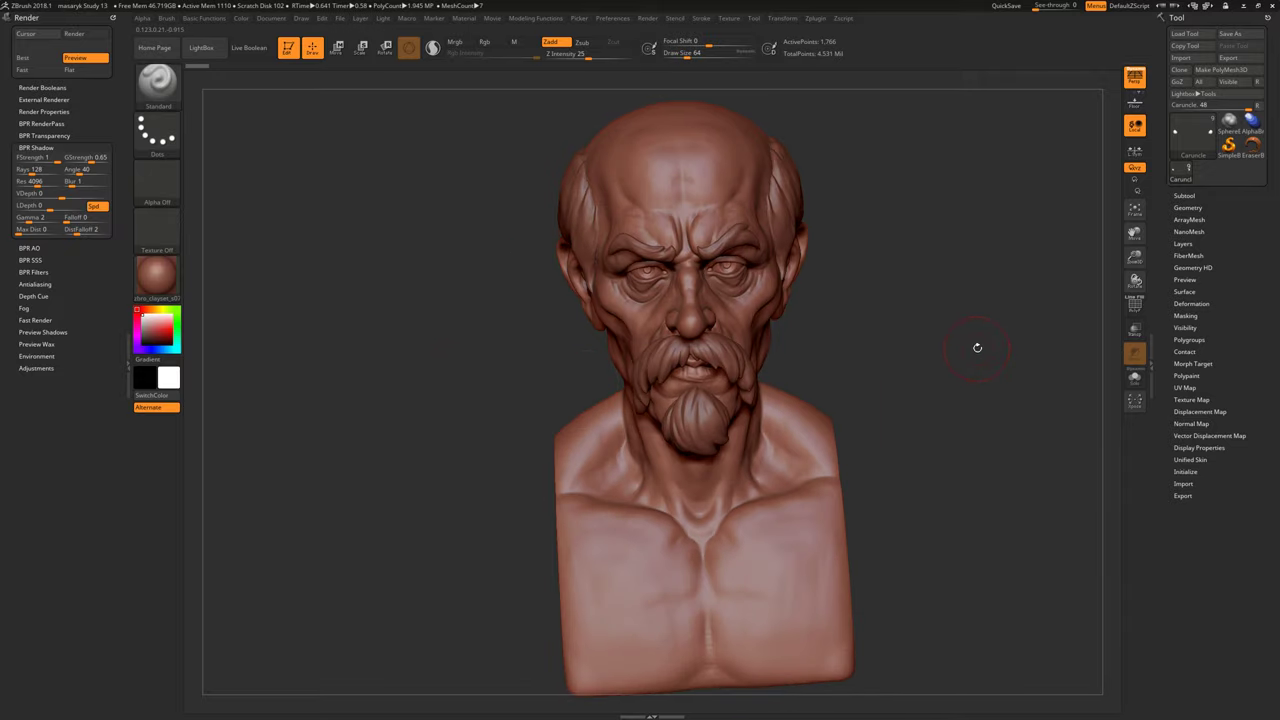
mouse_move(977, 346)
mouse_down()
mouse_move(951, 334)
mouse_move(955, 372)
mouse_move(964, 353)
mouse_up()
key(shift+r)
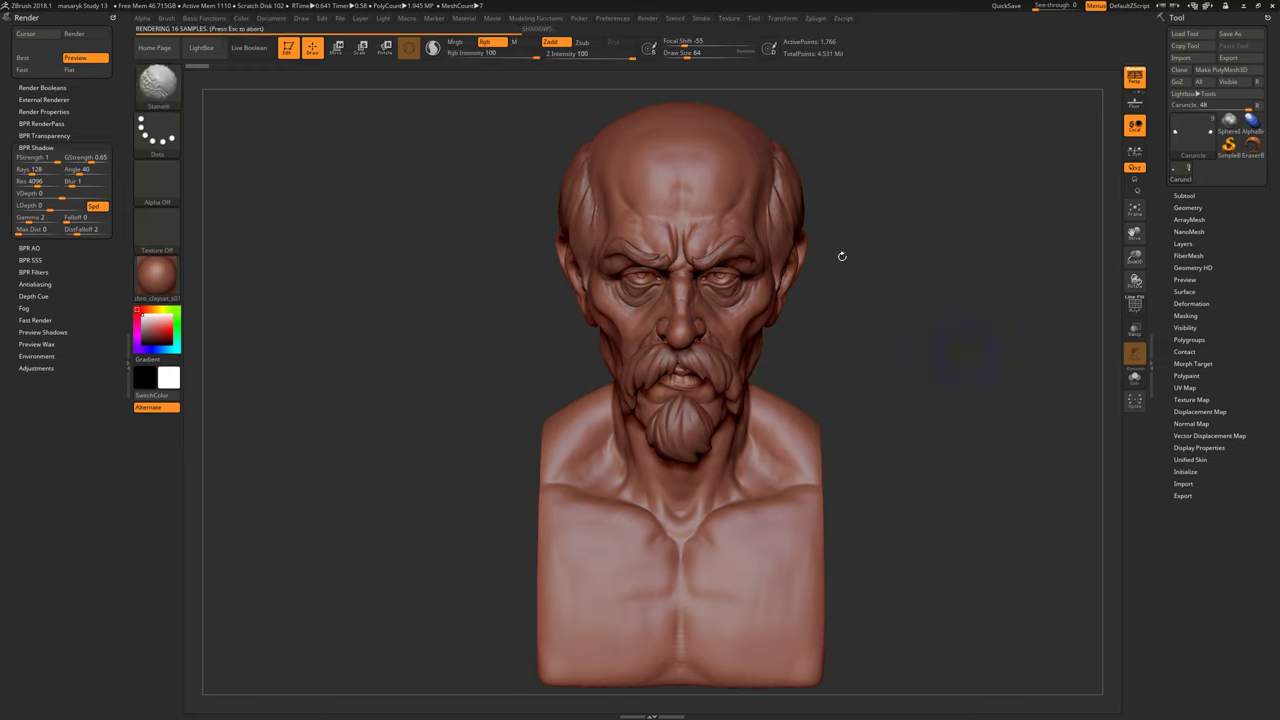
Export the front-view render as a Photoshop image named Render01.PSD.
click(272, 18)
click(331, 85)
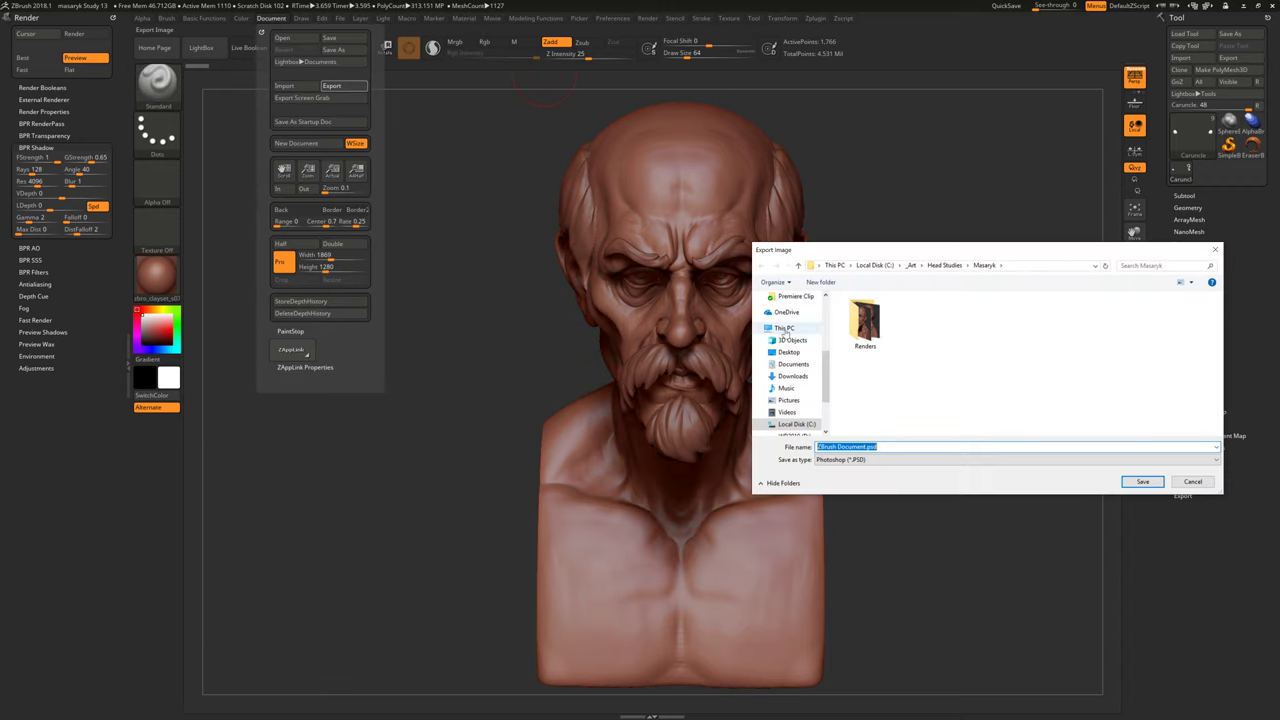
text(fron)
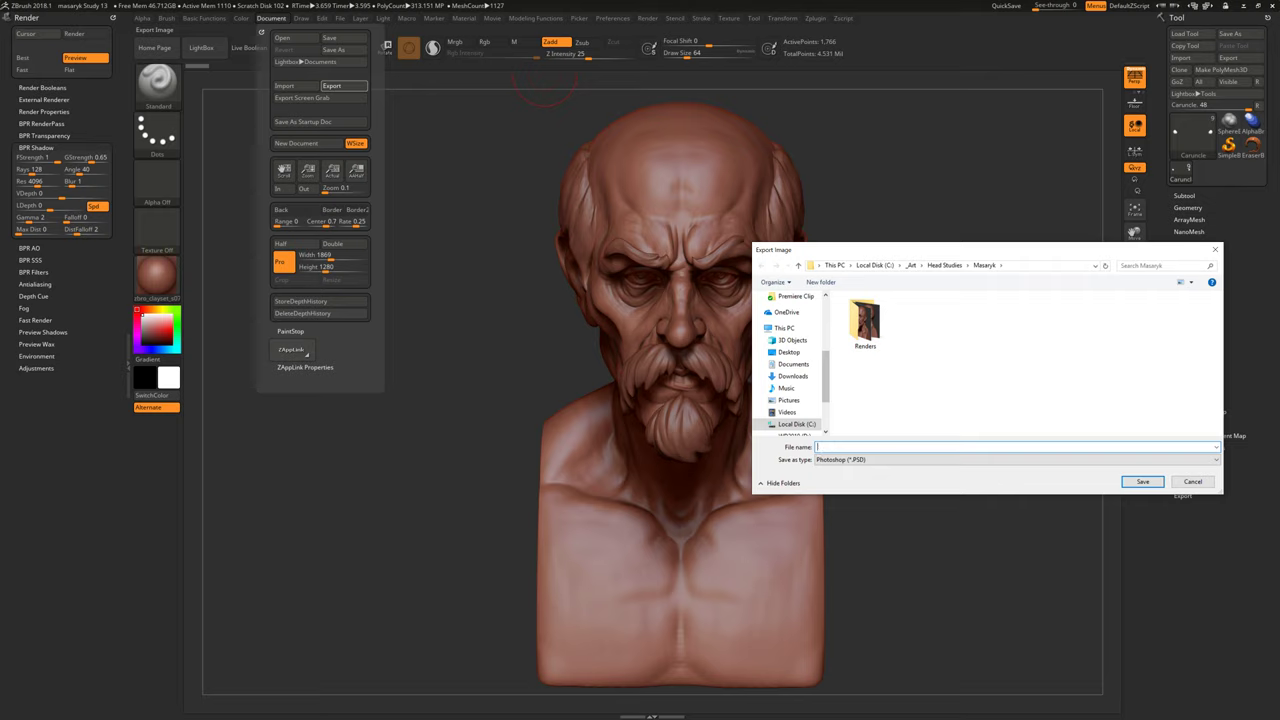
text(Rendedr)
key(BackSpace)
key(Return)
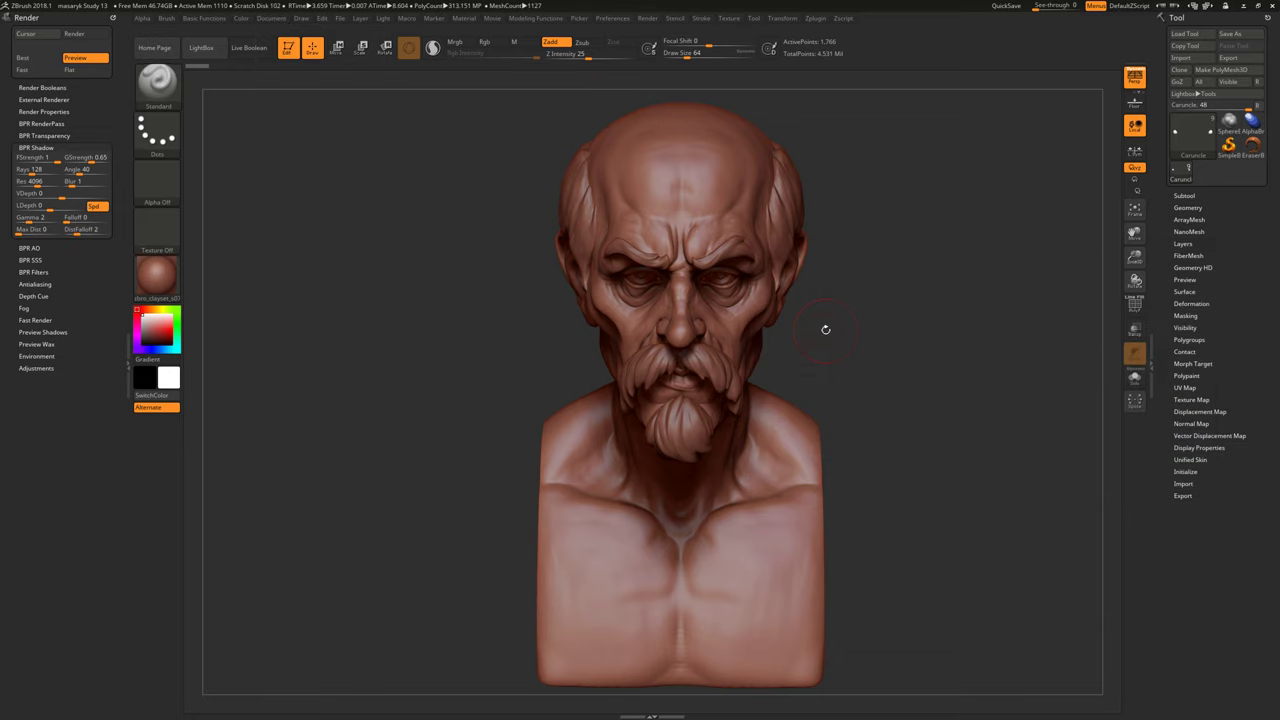
Render the bust in a three-quarter view and export the image as Render02.PSD.
mouse_move(930, 403)
mouse_down()
mouse_move(971, 391)
mouse_move(949, 406)
mouse_move(966, 425)
mouse_move(957, 417)
mouse_up()
key(shift+r)
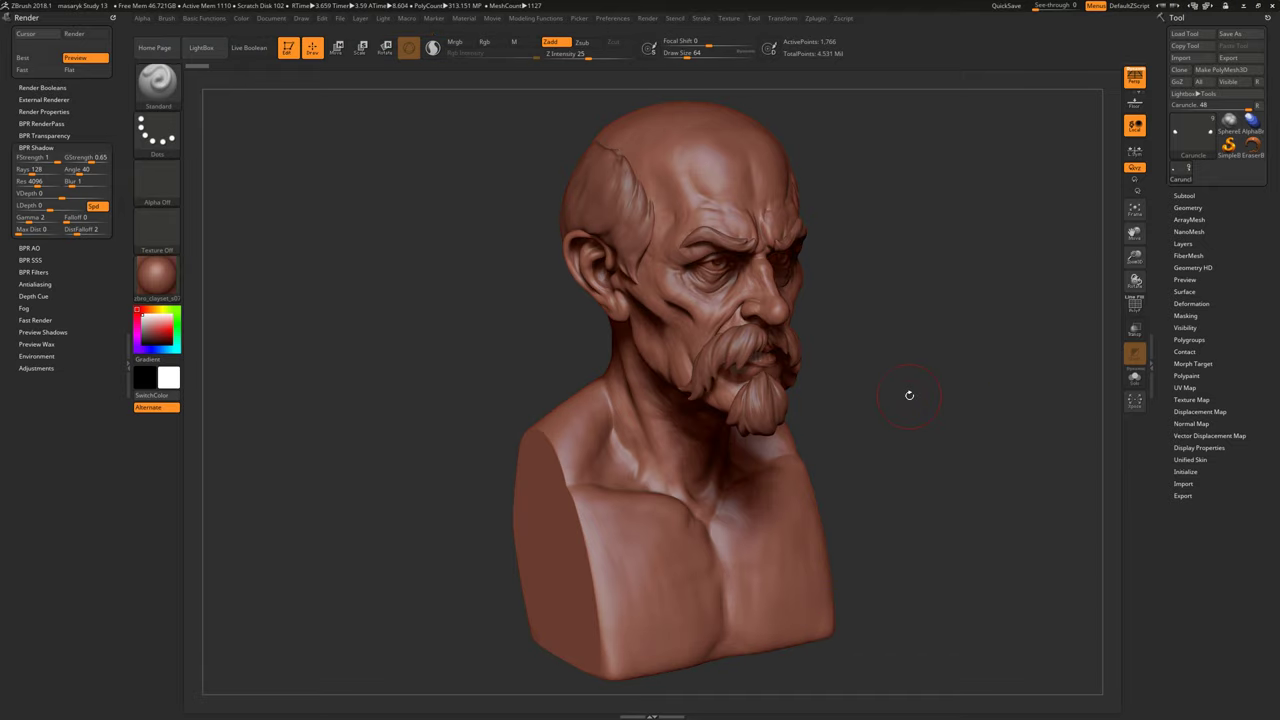
click(272, 19)
click(331, 86)
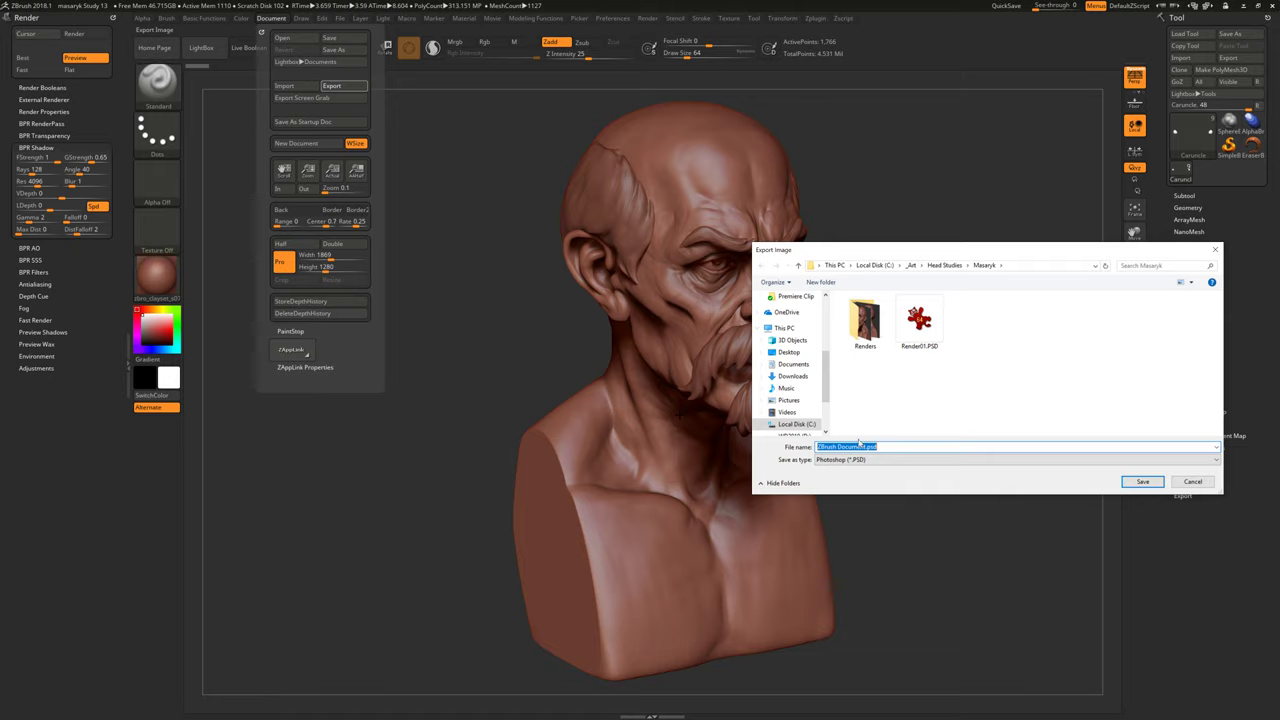
click(919, 320)
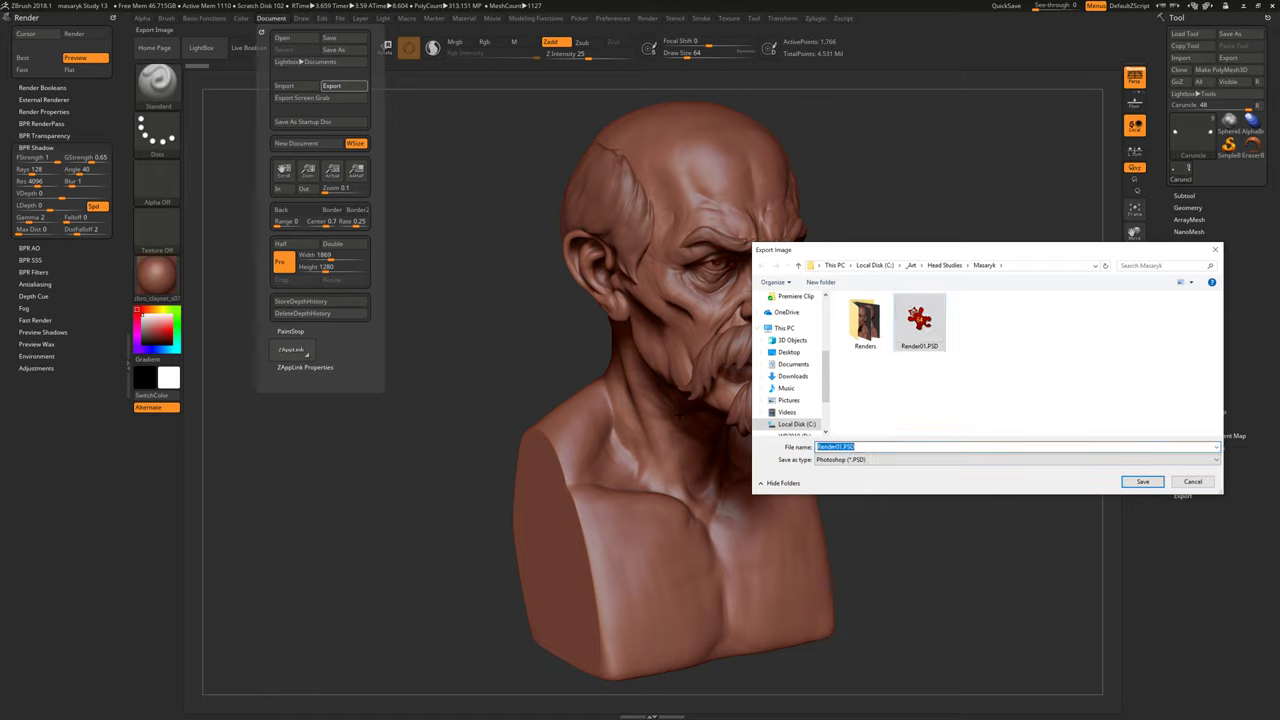
key(Left)
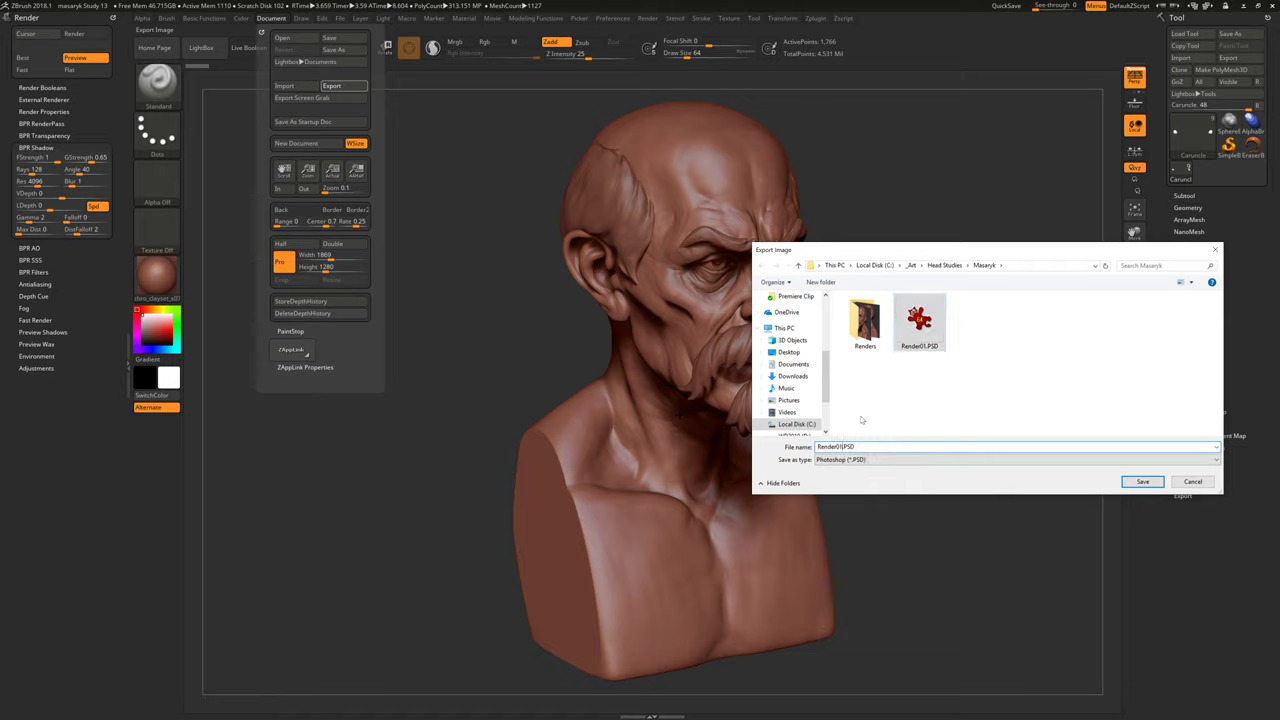
key(Return)
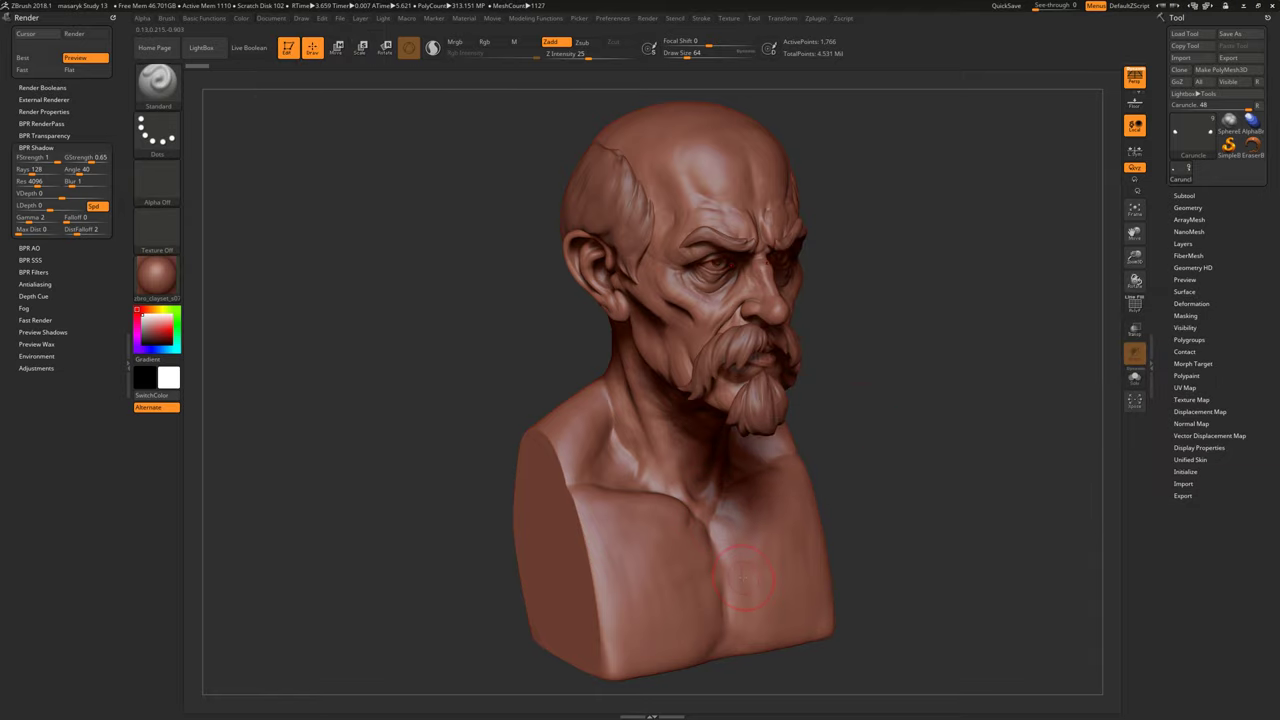
Turn the bust further towards profile, render it with BPR and export the image as Render03.PSD.
mouse_move(986, 488)
mouse_down()
mouse_move(979, 475)
mouse_move(971, 487)
mouse_up()
key(shift+r)
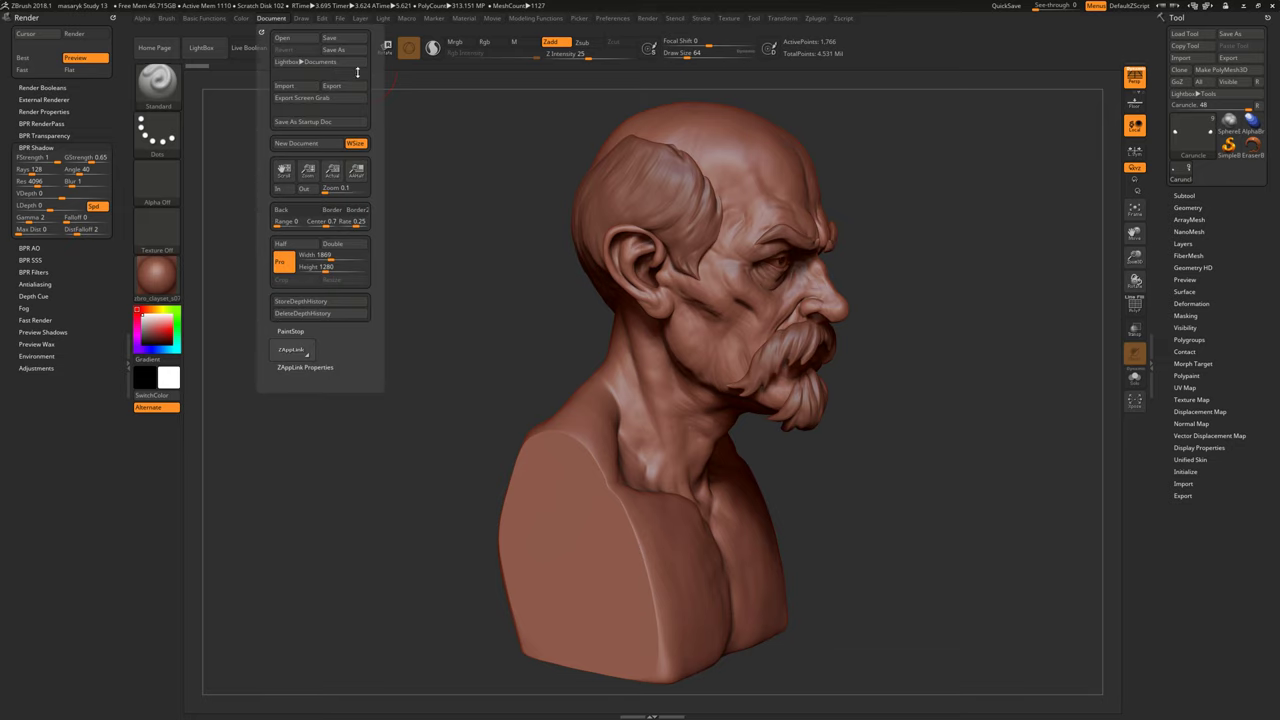
click(271, 18)
click(344, 86)
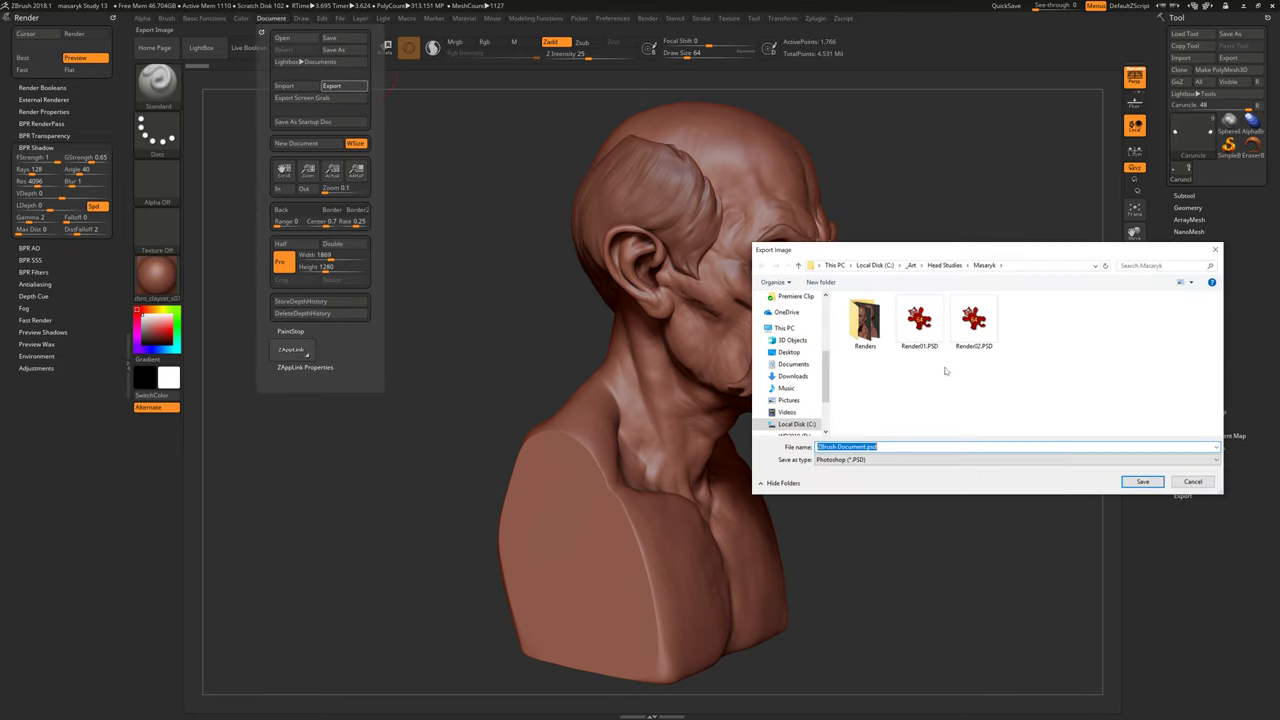
click(973, 322)
double_click(836, 447)
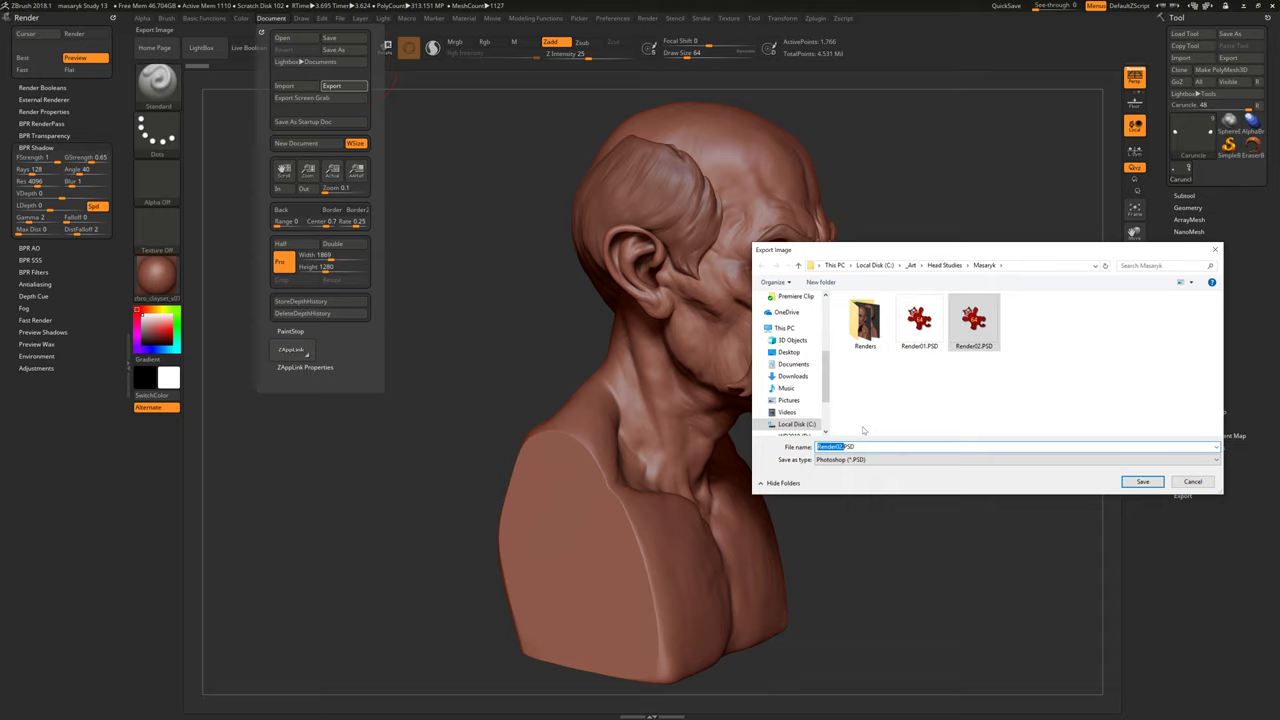
text(Render03)
key(Return)
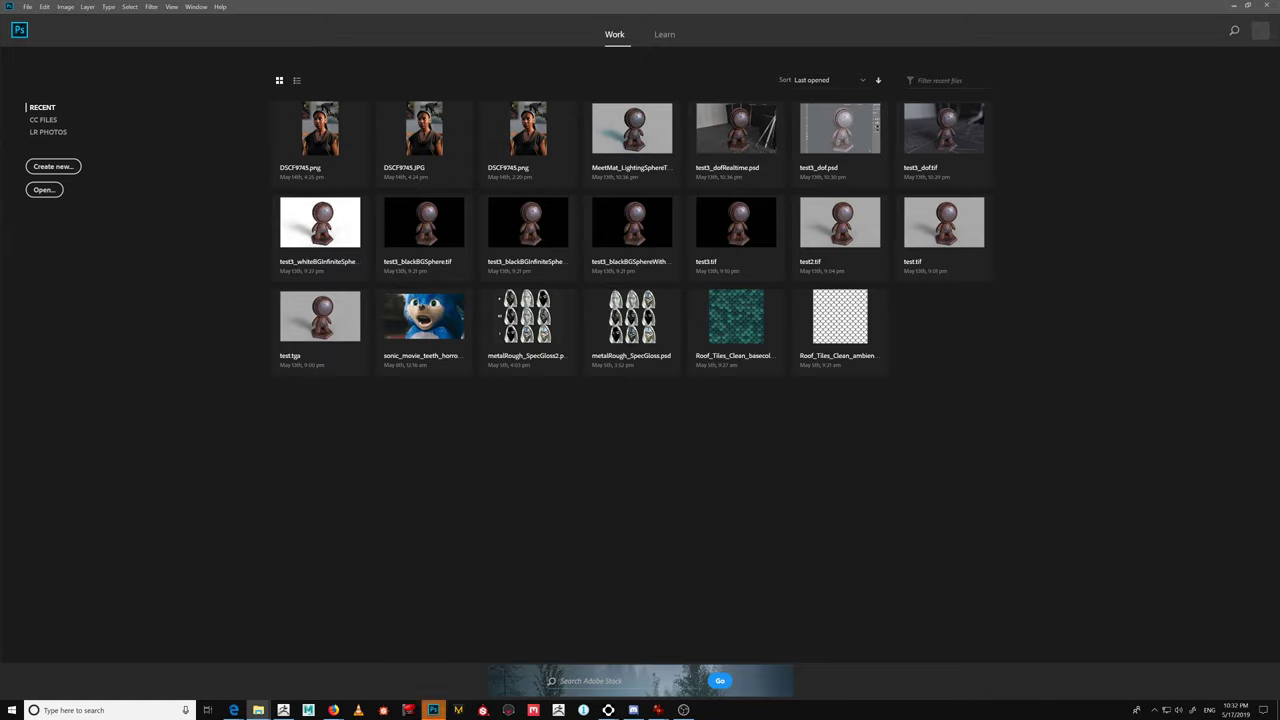
Switch to Photoshop, open Render01.PSD and place Render02 and Render03 into it as layers.
mouse_move(740, 2)
mouse_down()
mouse_move(740, 54)
mouse_move(743, 27)
mouse_up()
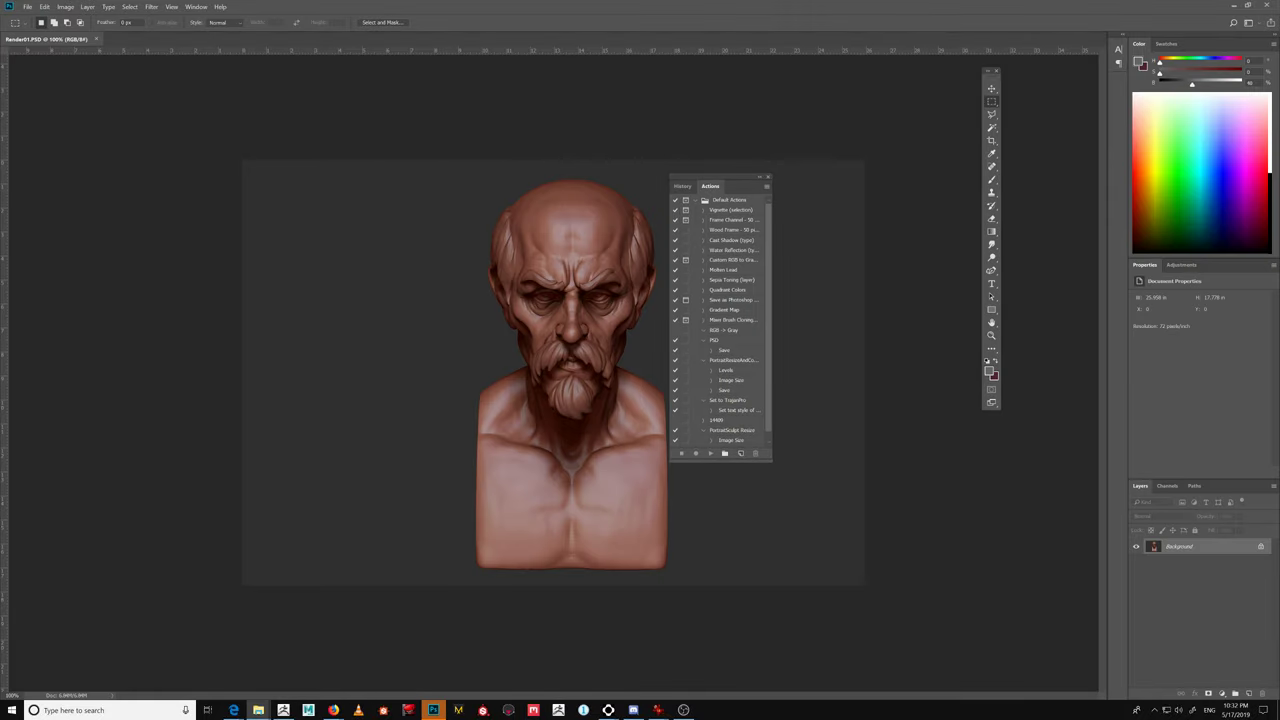
drag(915, 326, 657, 400)
key(Return)
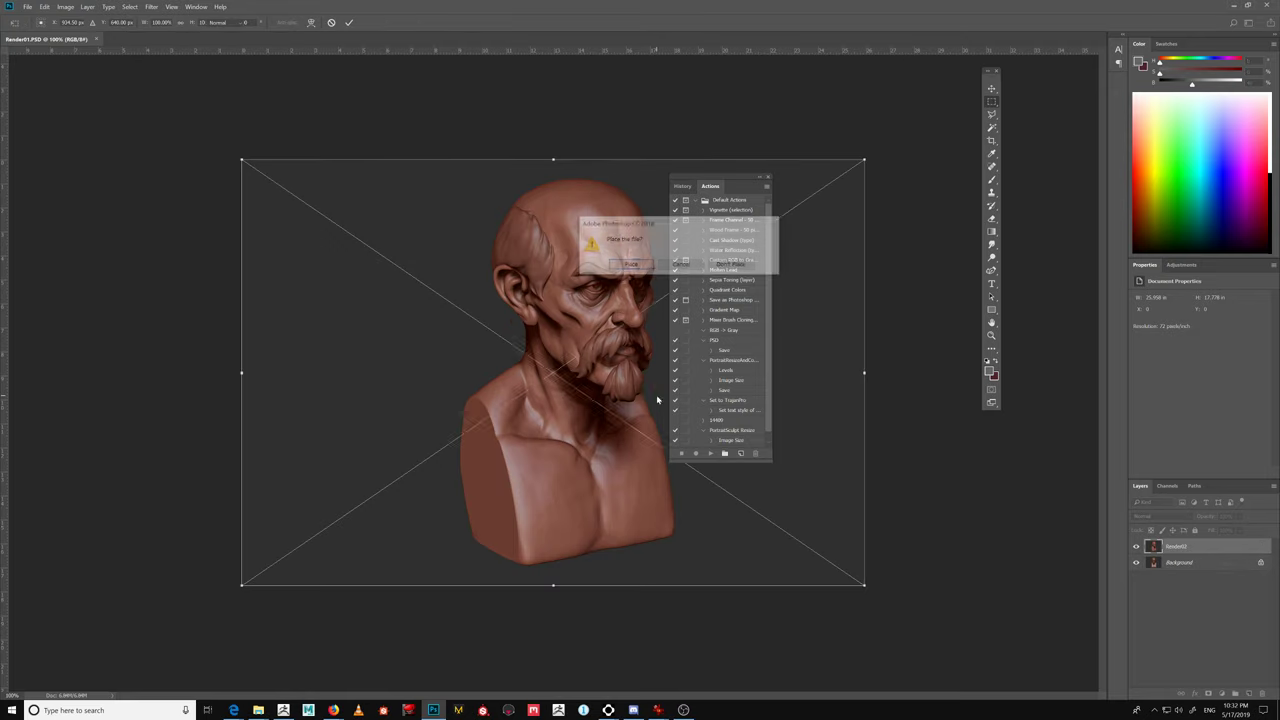
key(Return)
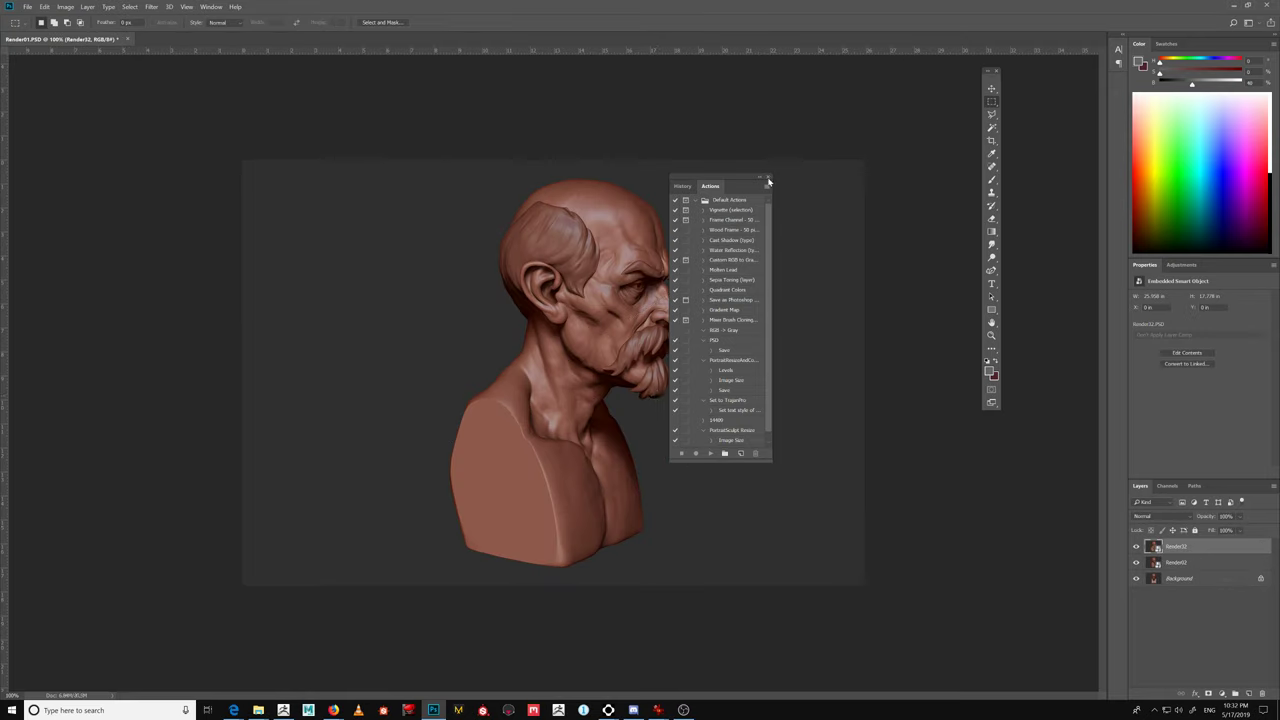
Close the floating Actions panel and rasterize the two placed render layers.
click(768, 179)
shift+click(1211, 560)
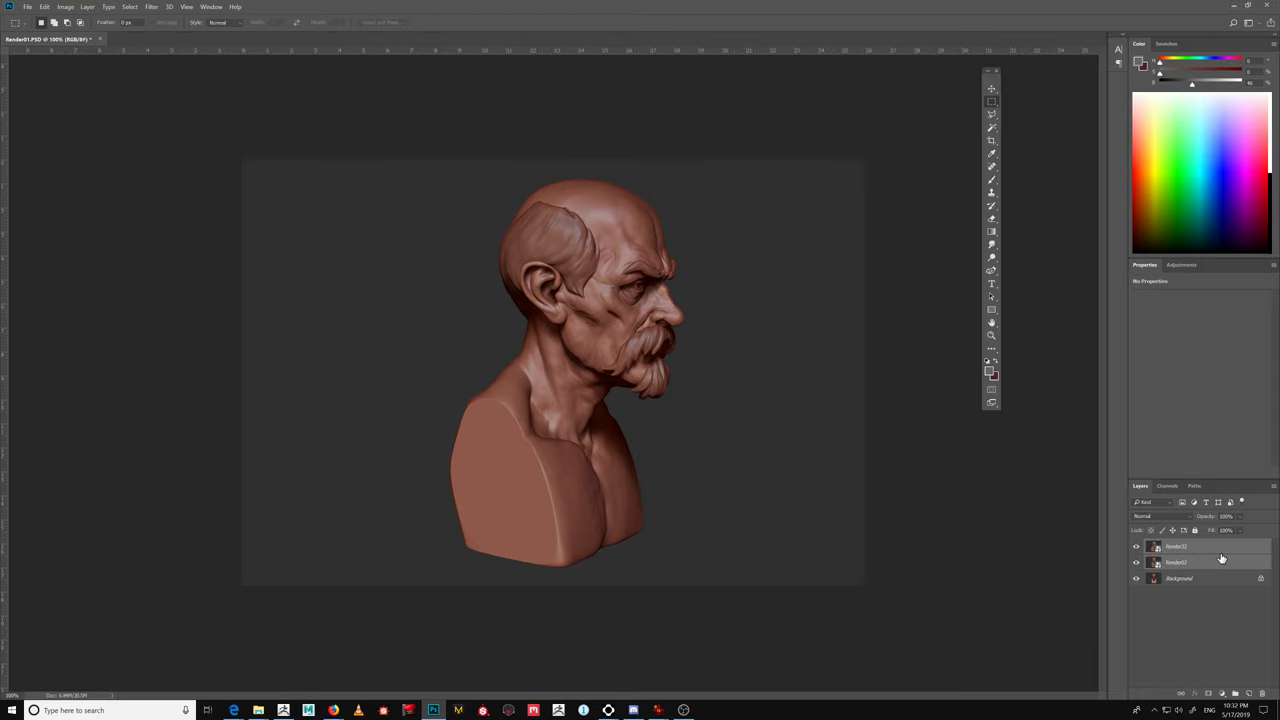
right_click(1218, 552)
click(1175, 300)
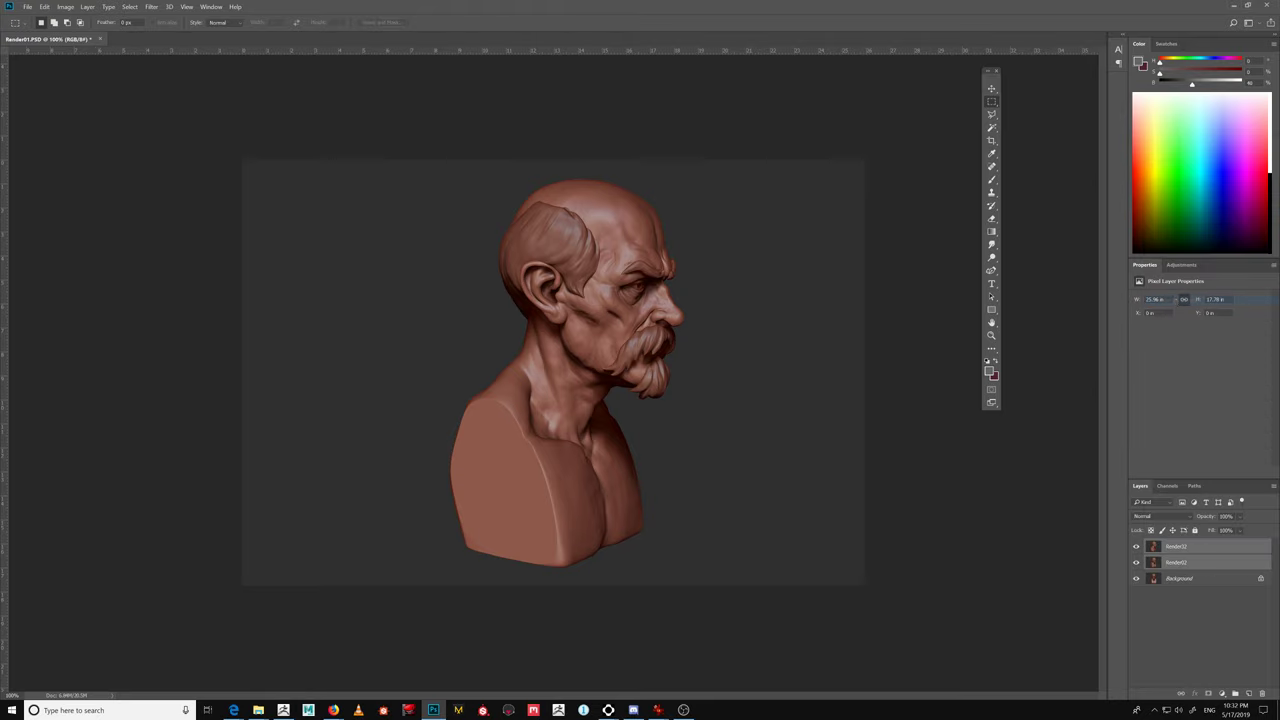
Clear everything outside a vertical strip around the near-profile bust on the Render03 layer and move the strip towards the canvas's right edge.
drag(740, 116, 379, 714)
key(ctrl+shift+i)
click(1159, 546)
key(Delete)
key(ctrl+d)
drag(620, 385, 780, 385)
key(alt+bracketleft)
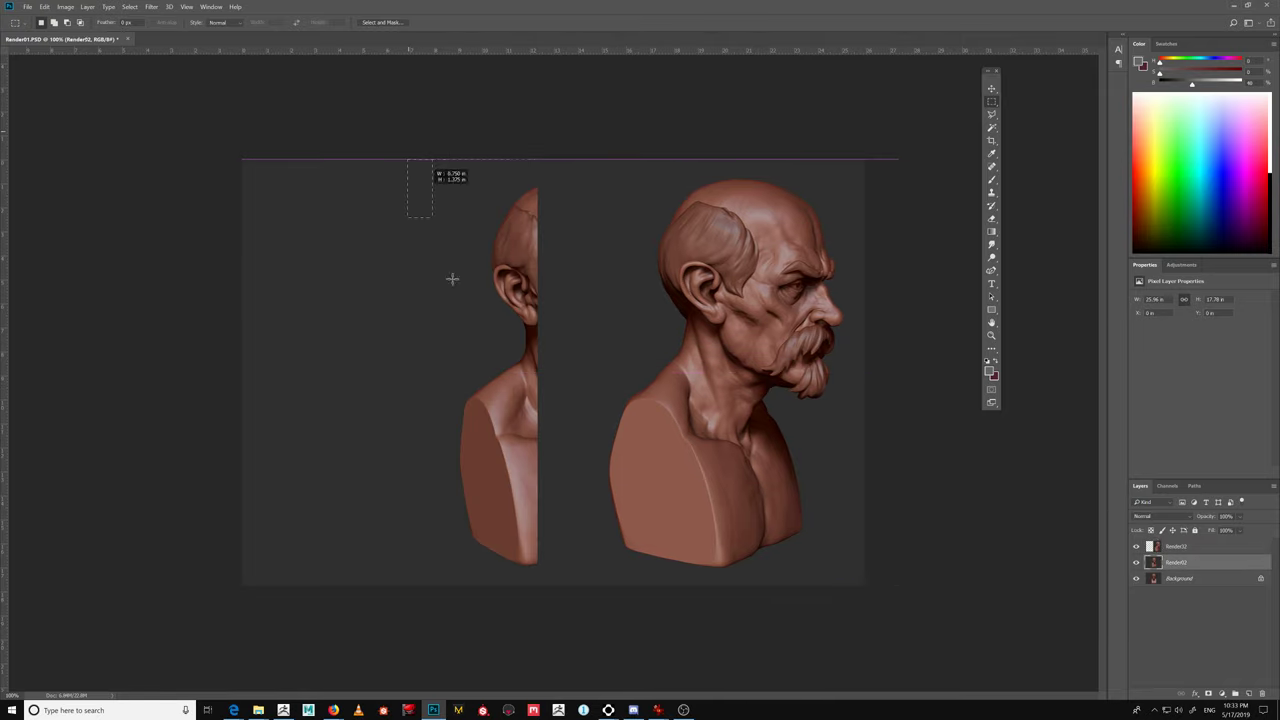
Hide the Render03 layer and clear everything outside a vertical strip around the three-quarter bust on the Render02 layer.
click(1136, 546)
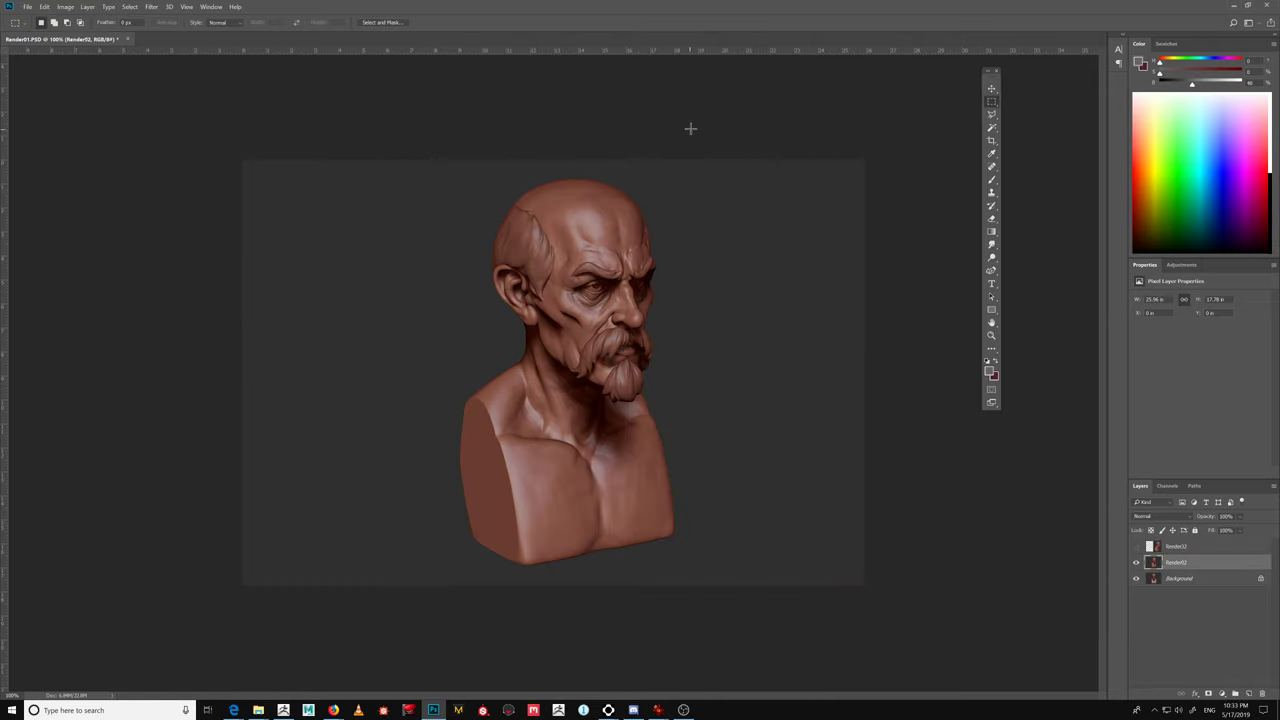
drag(689, 126, 435, 707)
key(ctrl+shift+i)
Duplicate the Background layer, move the copy's front-view bust to the canvas's left side, and show both render layers again.
click(1151, 578)
key(ctrl+j)
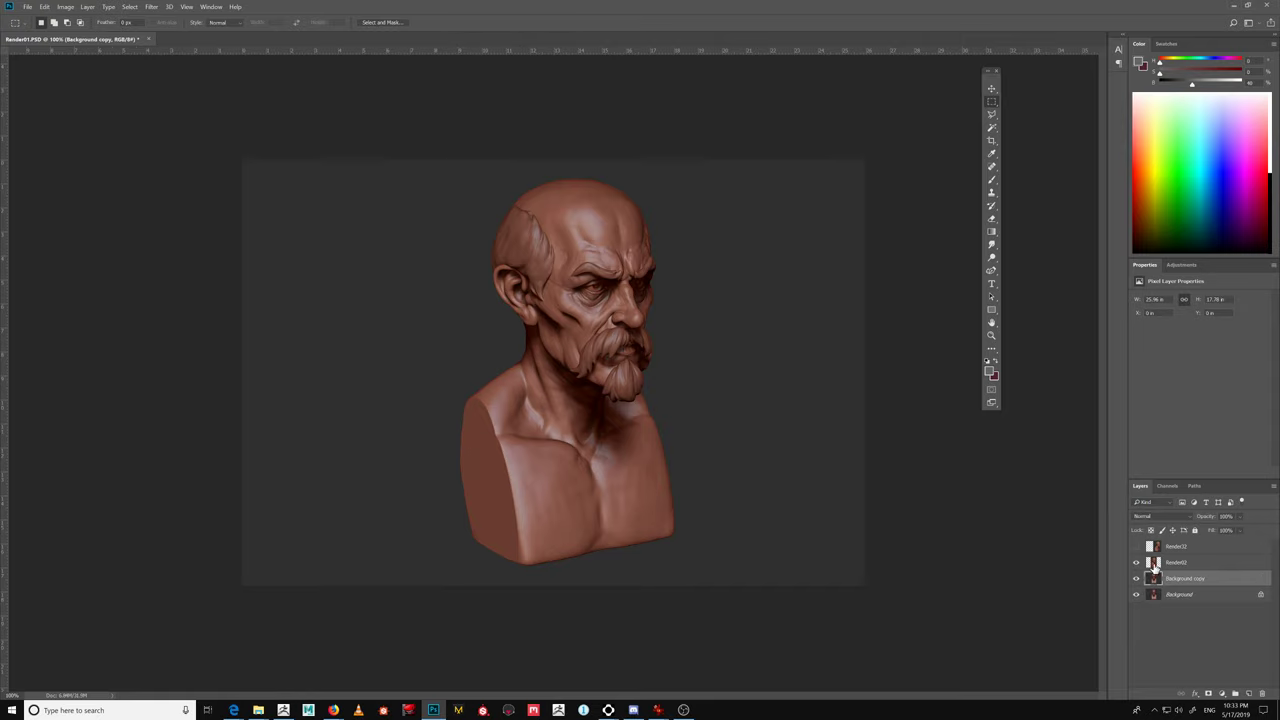
click(1136, 562)
ctrl+drag(618, 426, 410, 426)
click(1136, 562)
click(1136, 546)
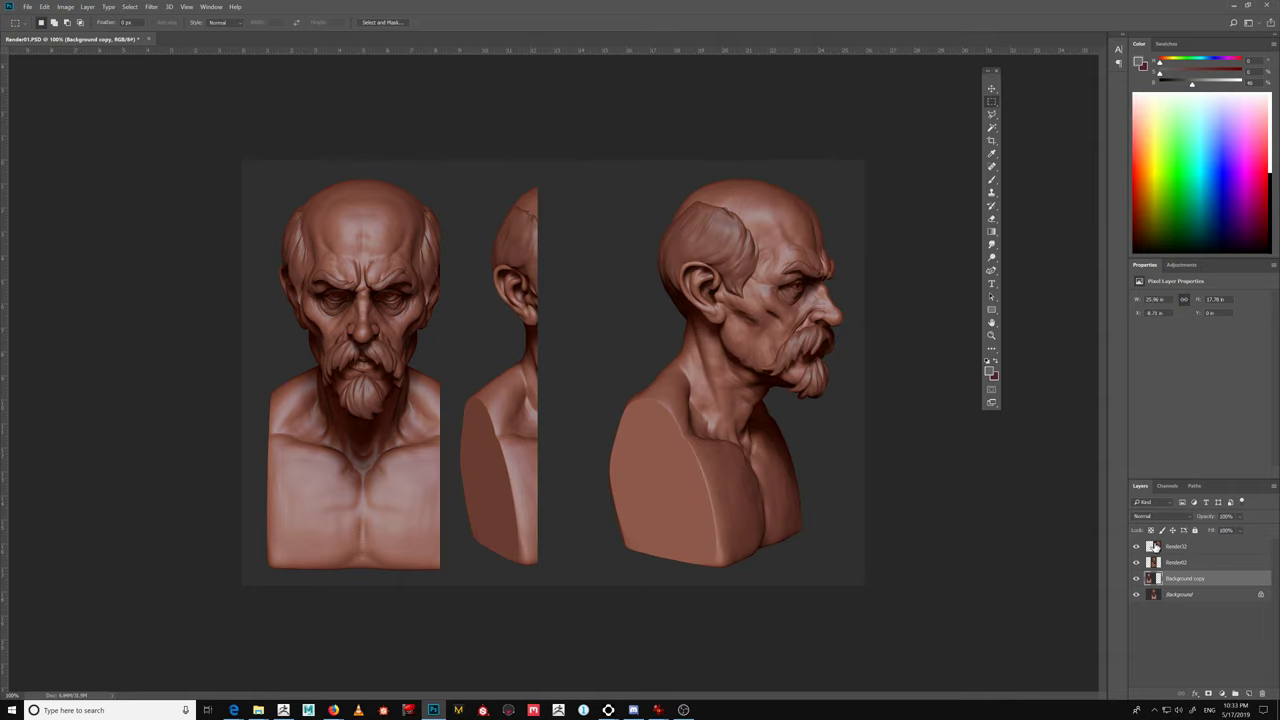
Select the grey backdrop around the near-profile bust on the Render03 layer with the Magic Wand and delete it.
click(1172, 546)
key(w)
click(591, 331)
key(Delete)
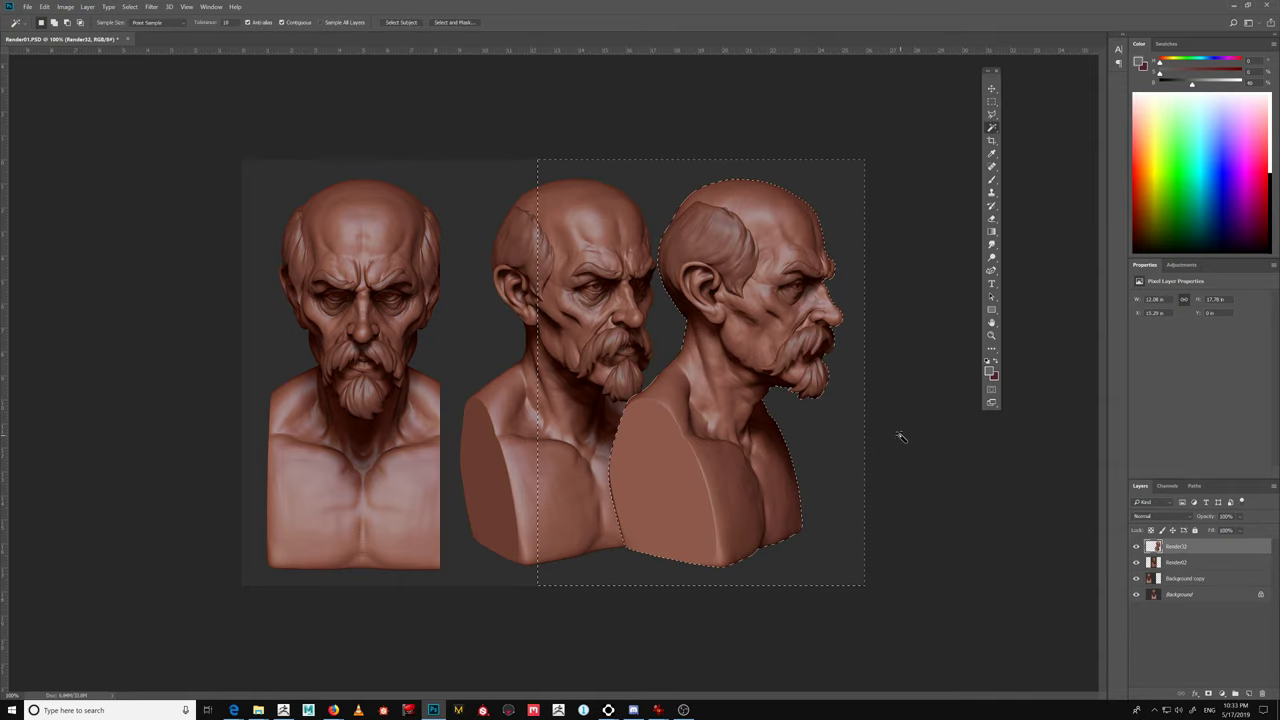
Delete the grey backdrop around the three-quarter bust on the Render02 layer and clear the selection.
click(1174, 562)
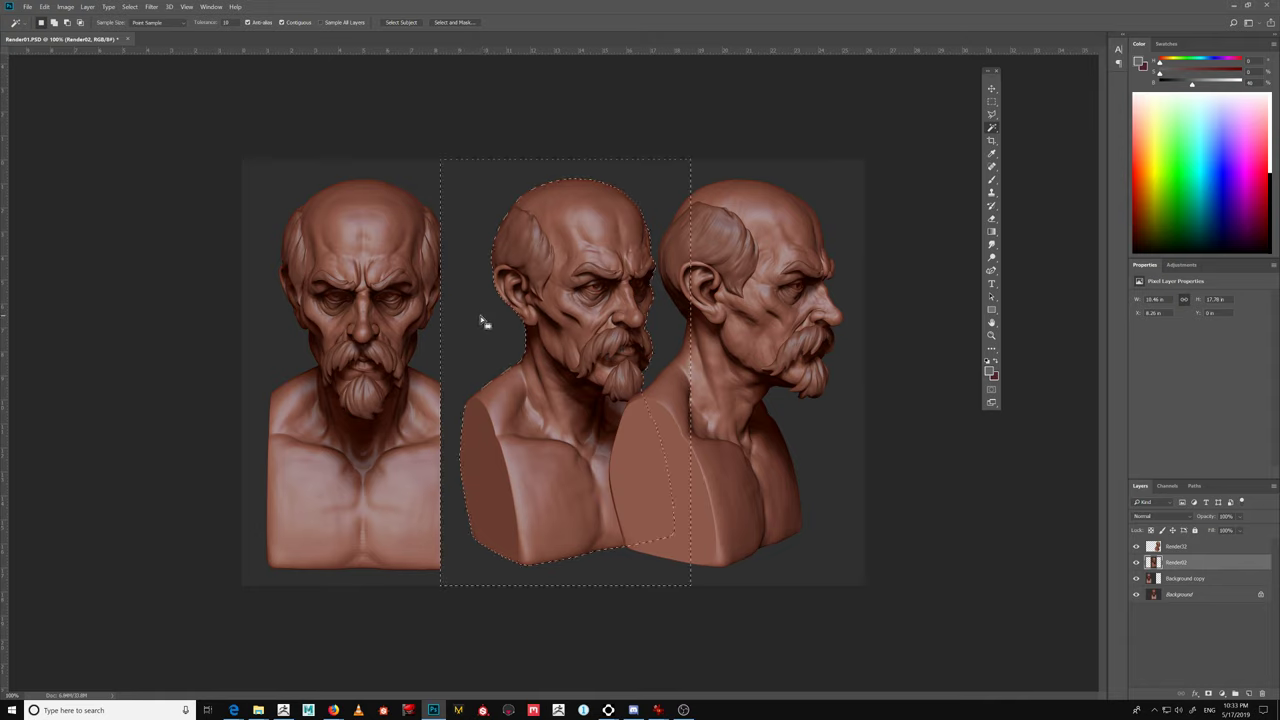
click(516, 336)
key(Delete)
key(ctrl+d)
Activate the Brush tool and adjust the position of the near-profile bust on the Render03 layer.
click(1192, 602)
key(b)
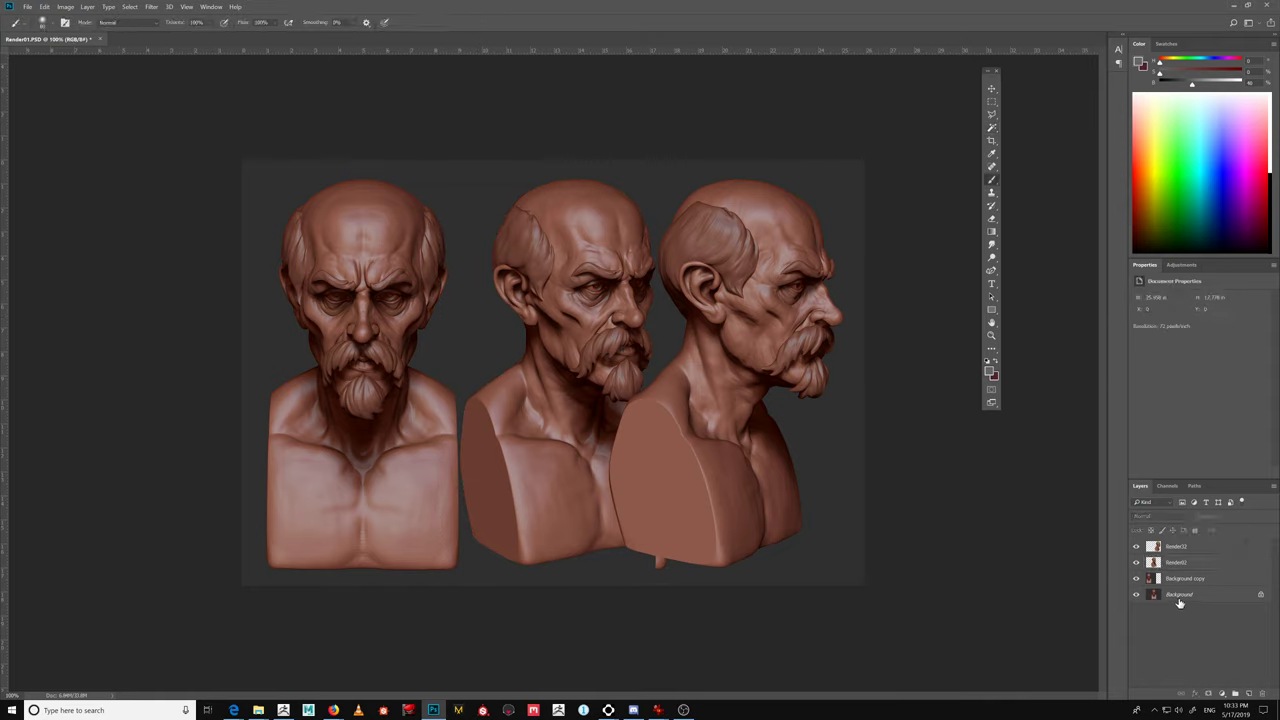
click(1190, 549)
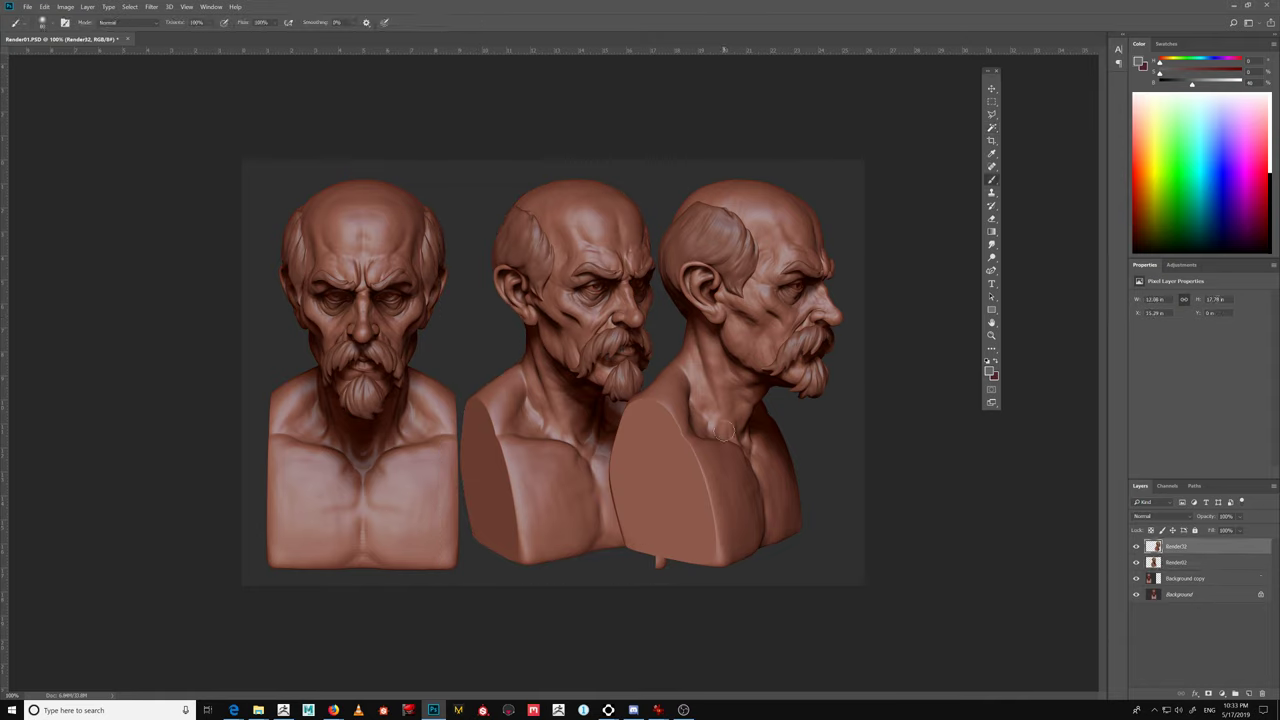
mouse_move(723, 431)
ctrl+mouse_down()
mouse_move(763, 433)
mouse_move(723, 465)
ctrl+mouse_up()
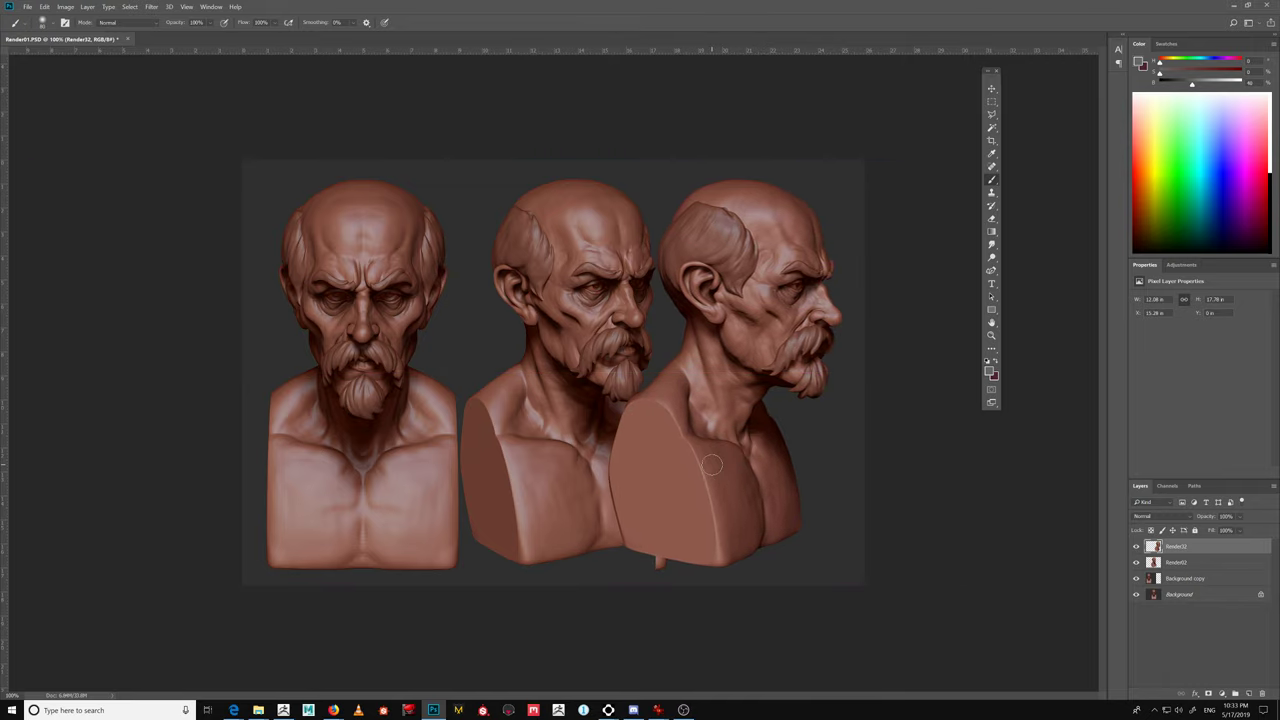